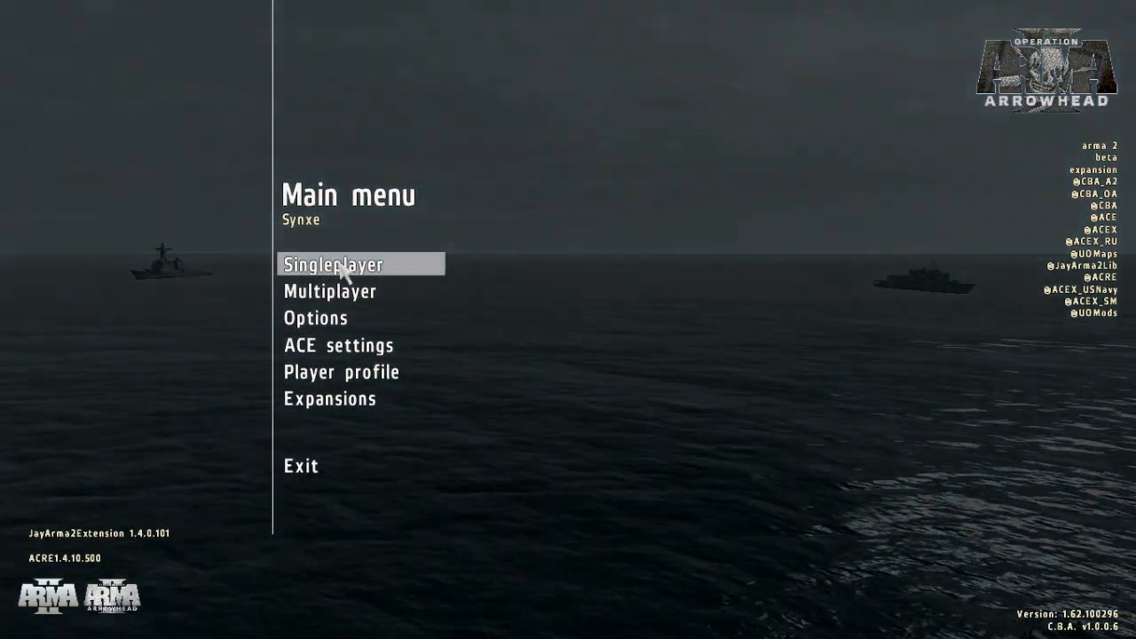
- Open the single-player mission editor on the island map with Kamenyy and Strelka
click(340, 264)
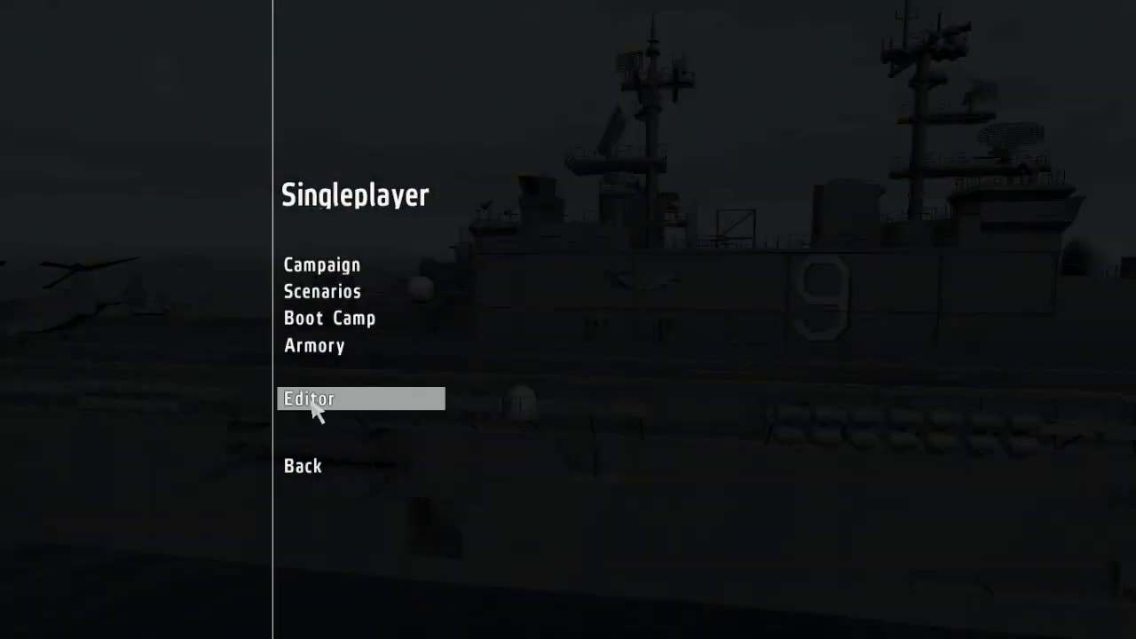
click(315, 401)
mouse_move(733, 347)
mouse_down()
mouse_move(749, 406)
mouse_move(740, 335)
mouse_up()
double_click(539, 332)
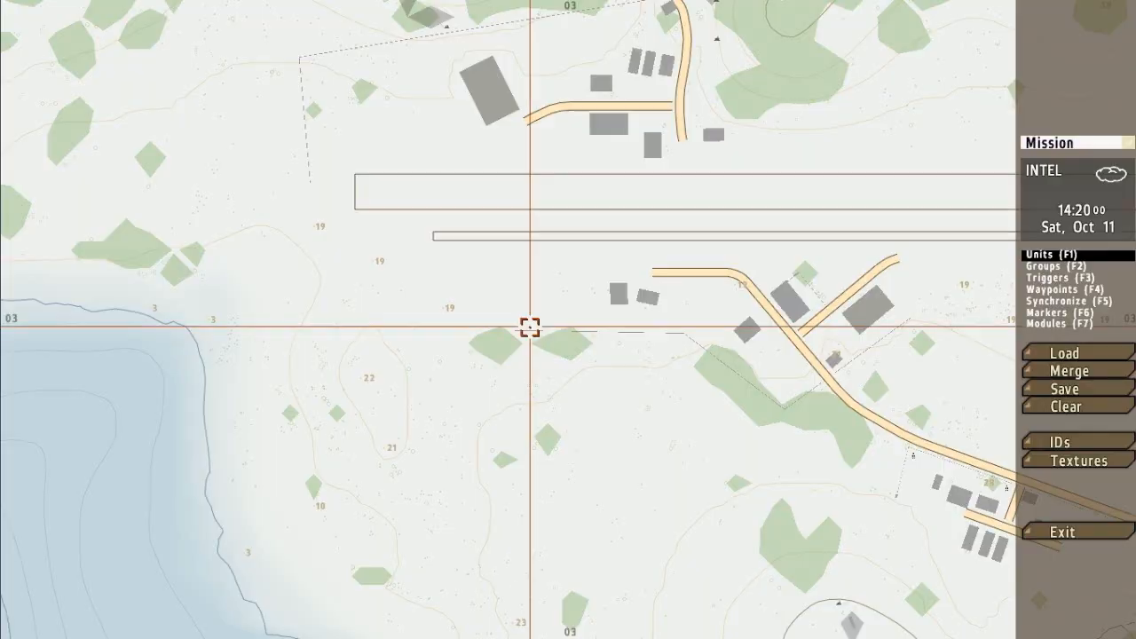
- Examine the island map around the central airfield, its runway and the surrounding roads and towns at several scales
scroll(655, 307, down, 3)
scroll(658, 334, down, 10)
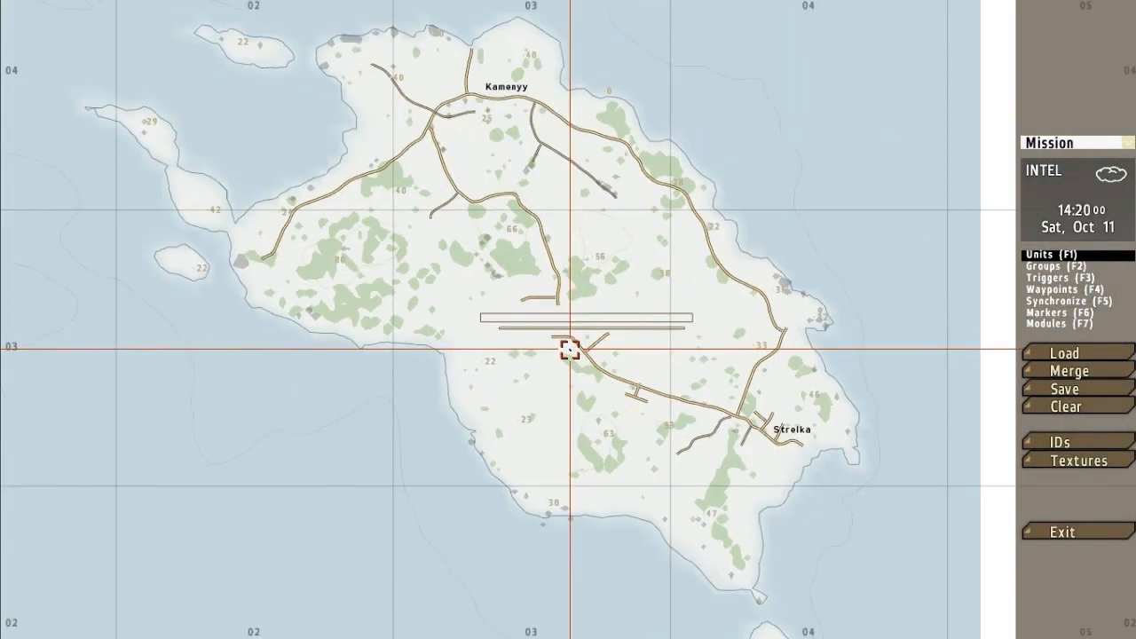
scroll(539, 336, up, 8)
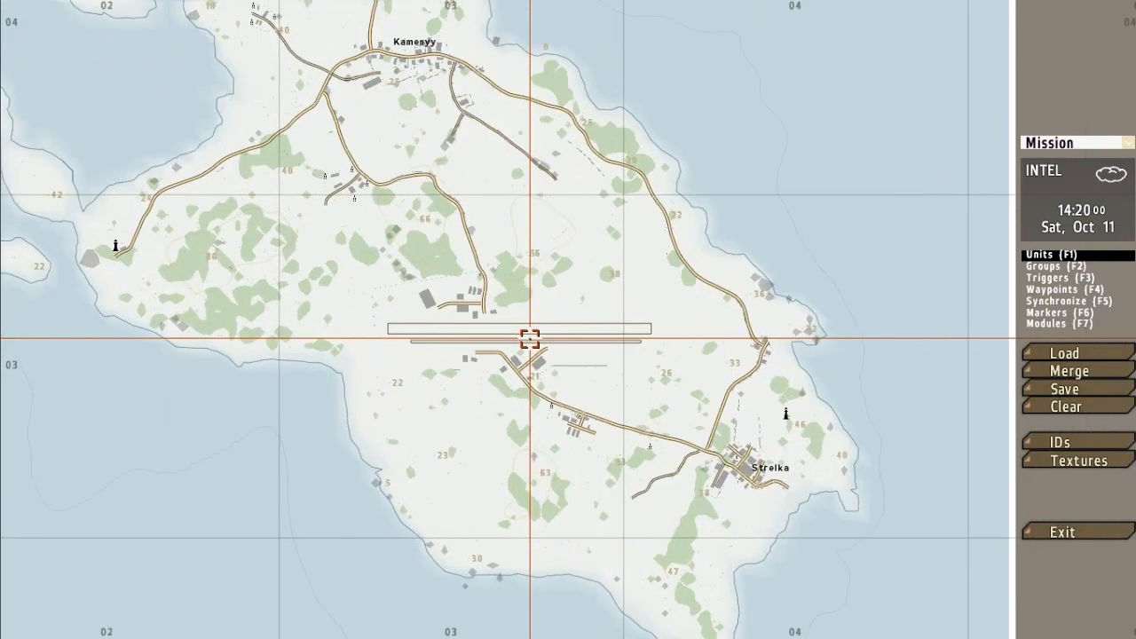
scroll(539, 335, down, 6)
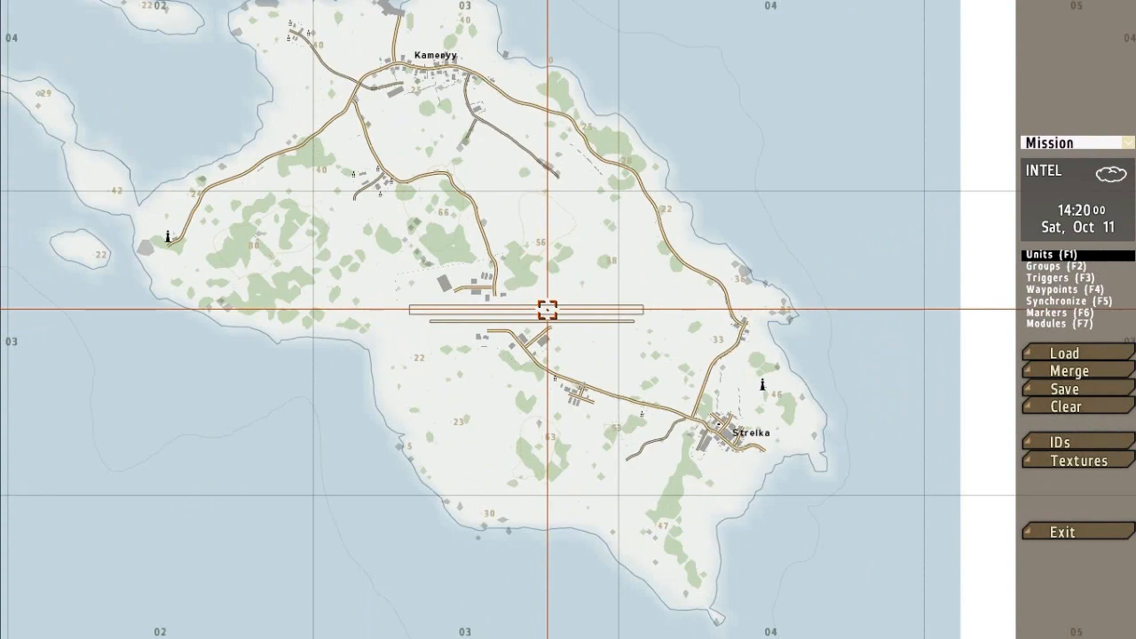
scroll(547, 310, up, 8)
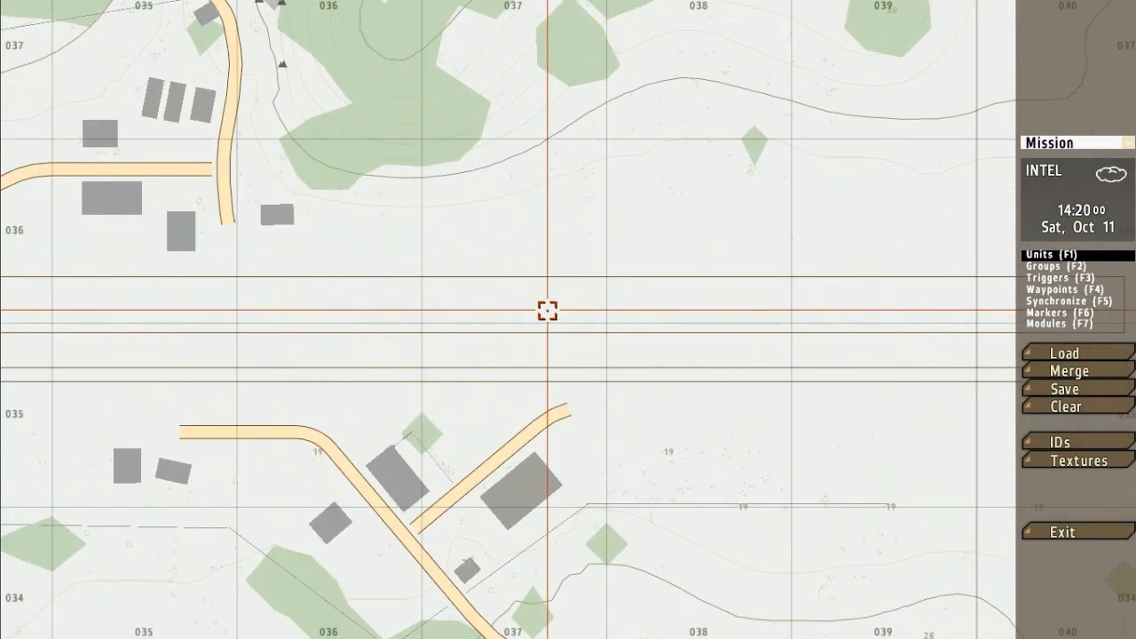
scroll(548, 309, down, 7)
scroll(548, 310, up, 1)
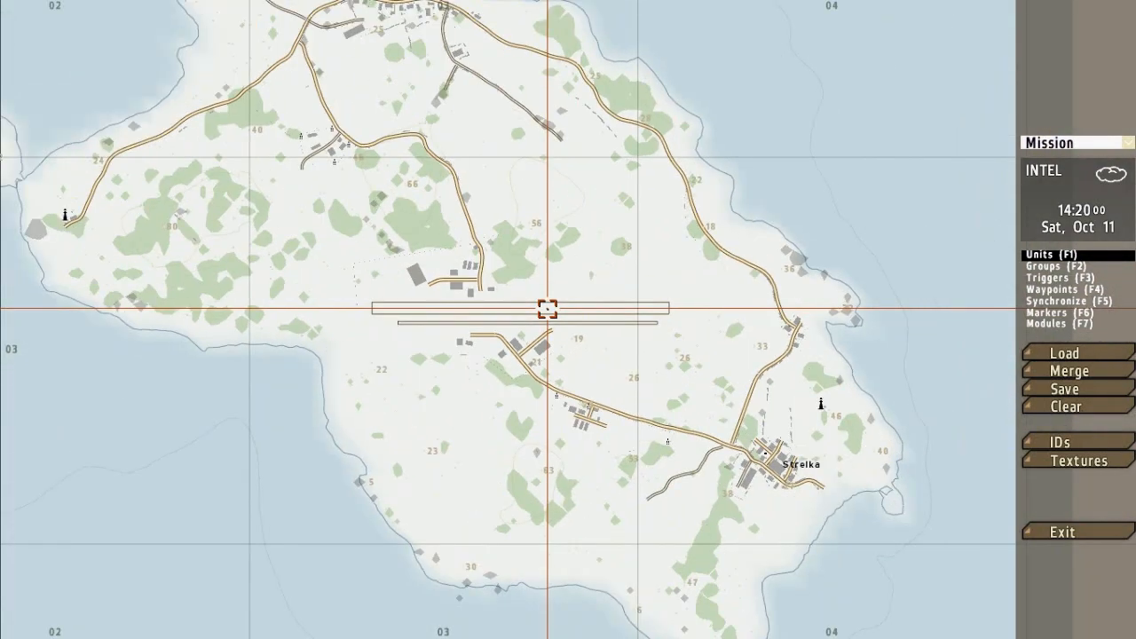
scroll(547, 310, down, 6)
scroll(547, 309, up, 8)
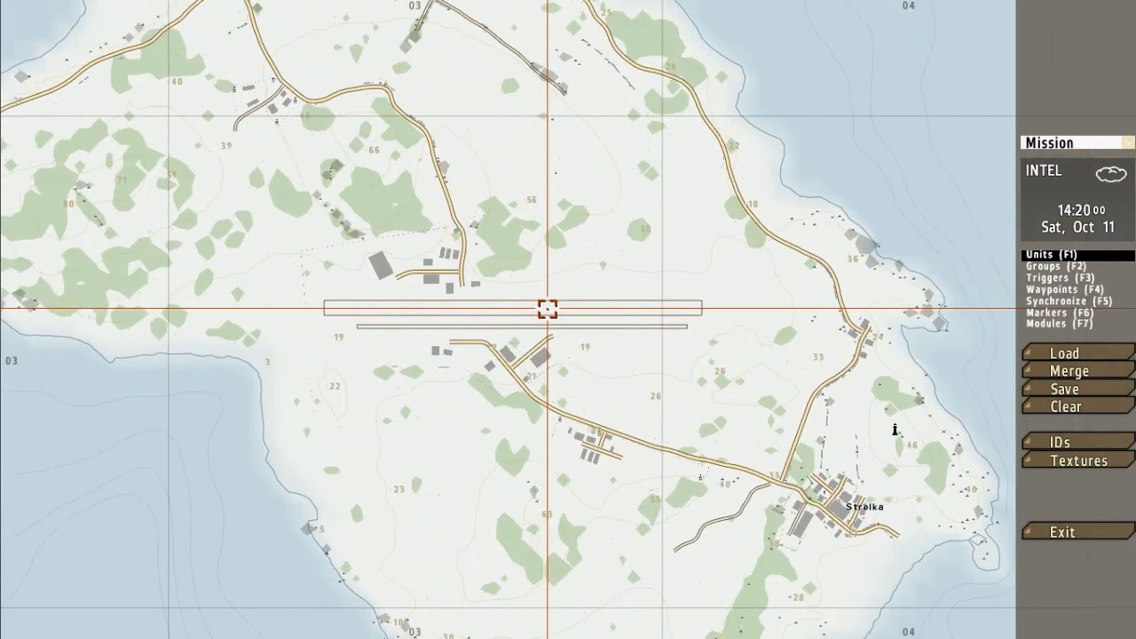
scroll(547, 310, up, 3)
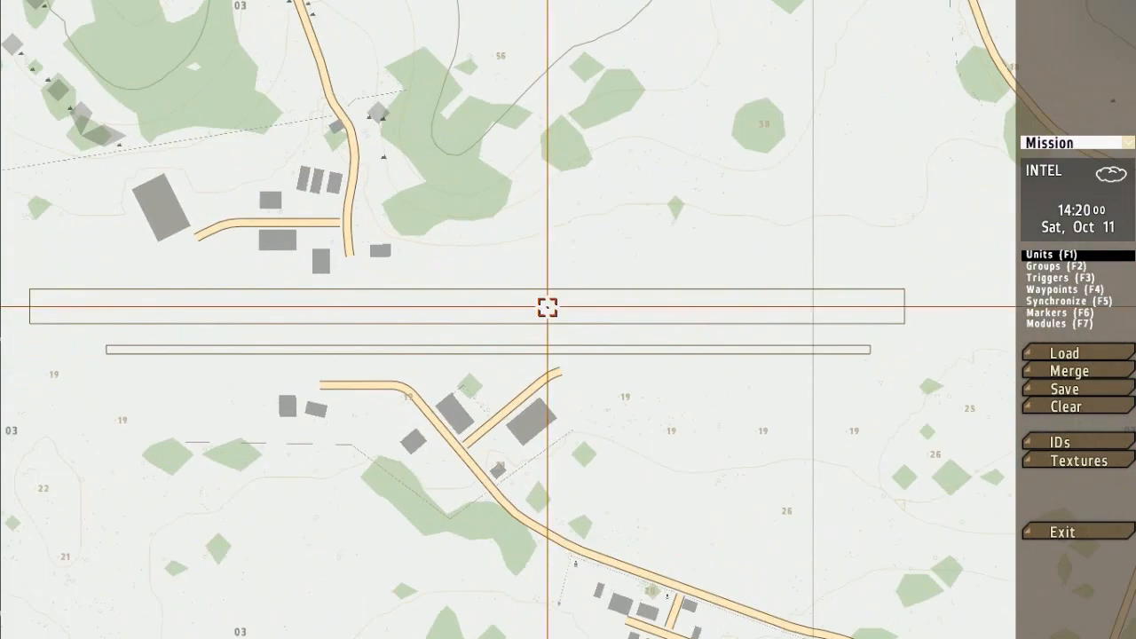
scroll(548, 307, down, 2)
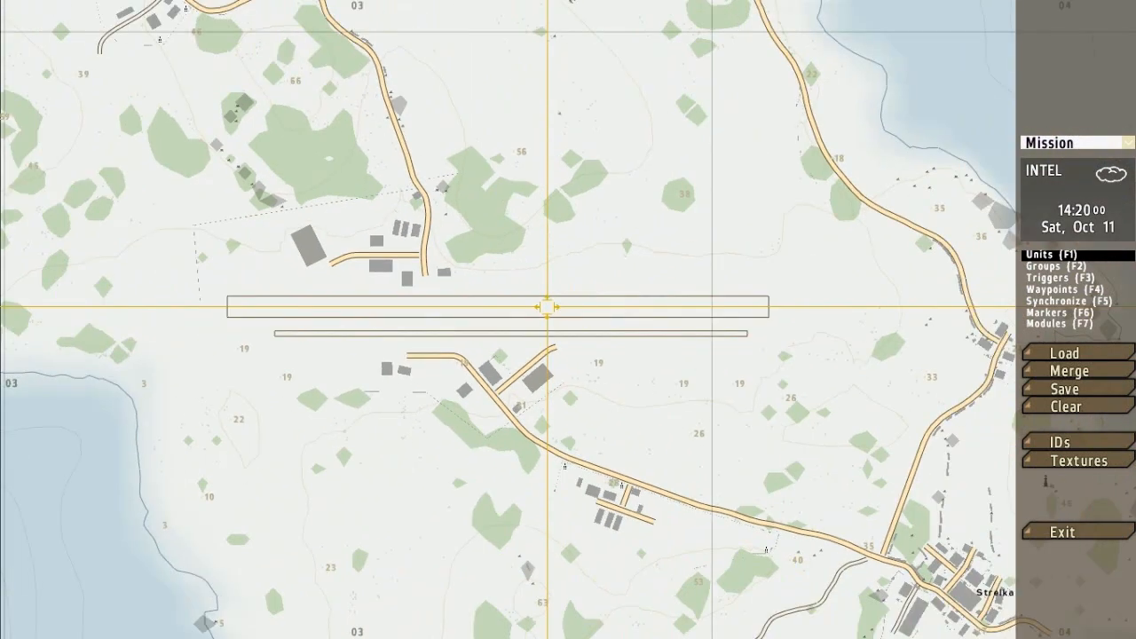
scroll(548, 307, down, 2)
scroll(548, 307, up, 3)
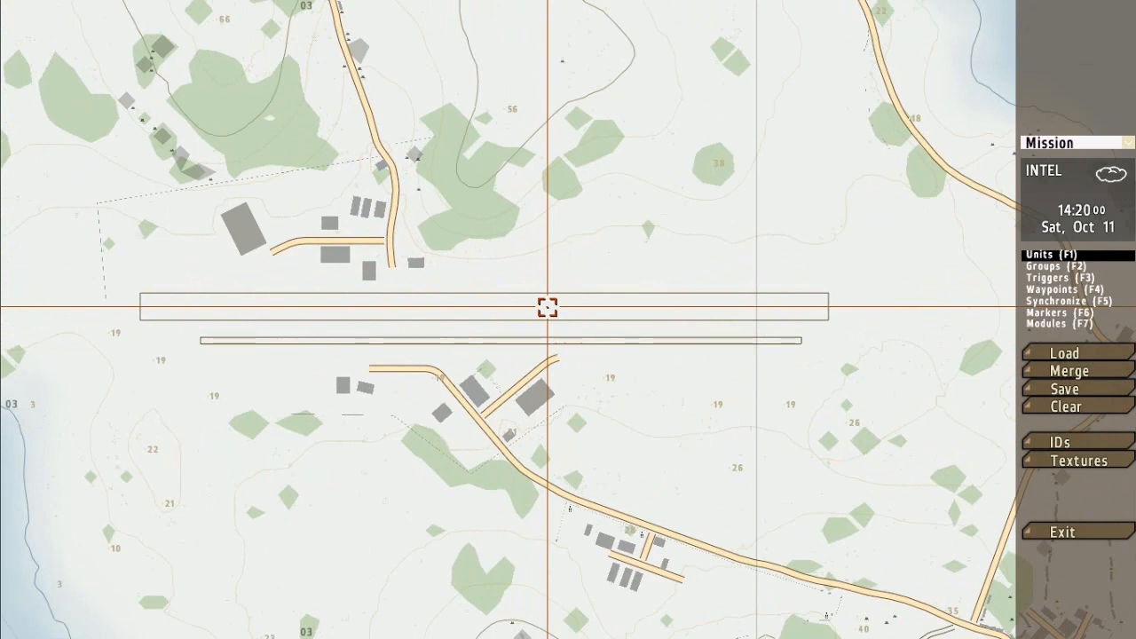
scroll(632, 318, down, 3)
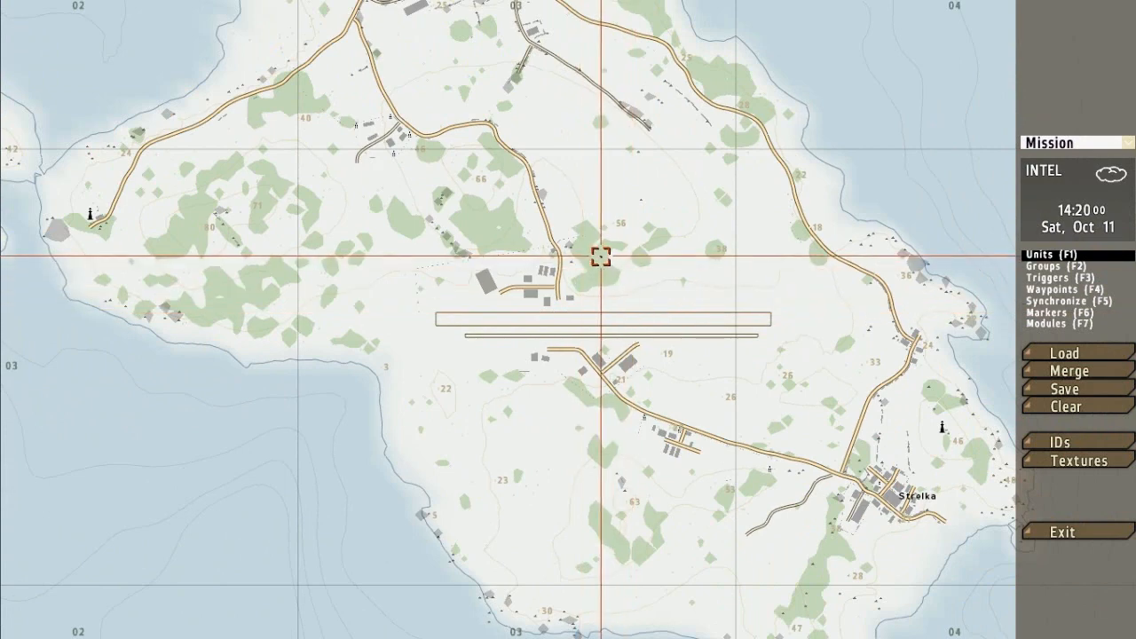
right_drag(595, 265, 571, 333)
scroll(611, 282, up, 3)
scroll(571, 332, down, 3)
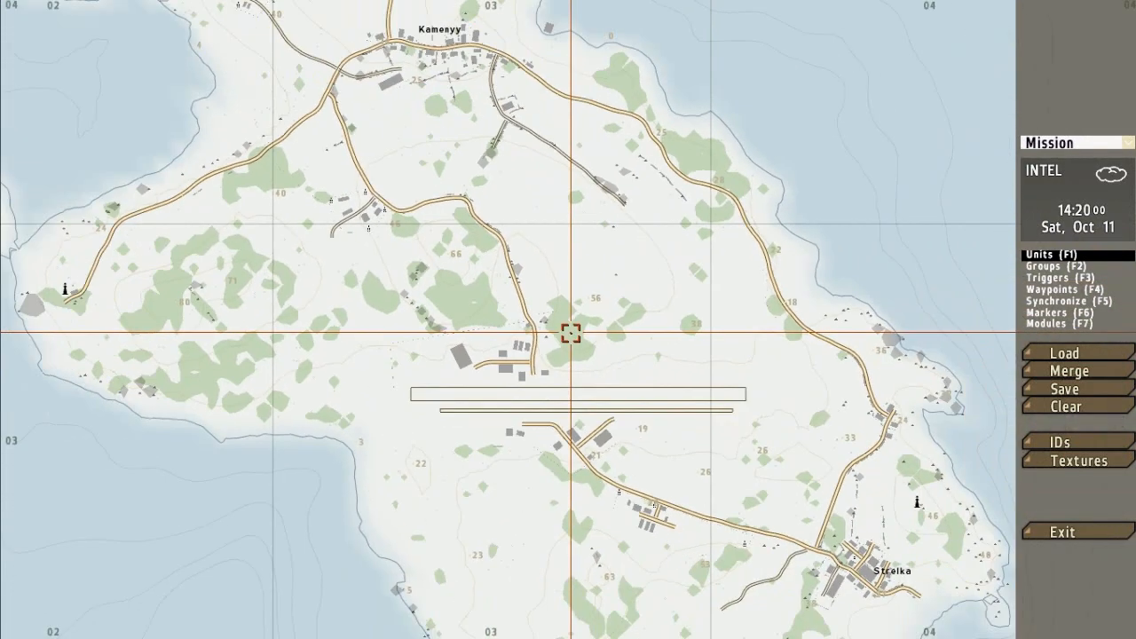
scroll(563, 216, down, 2)
scroll(557, 400, up, 4)
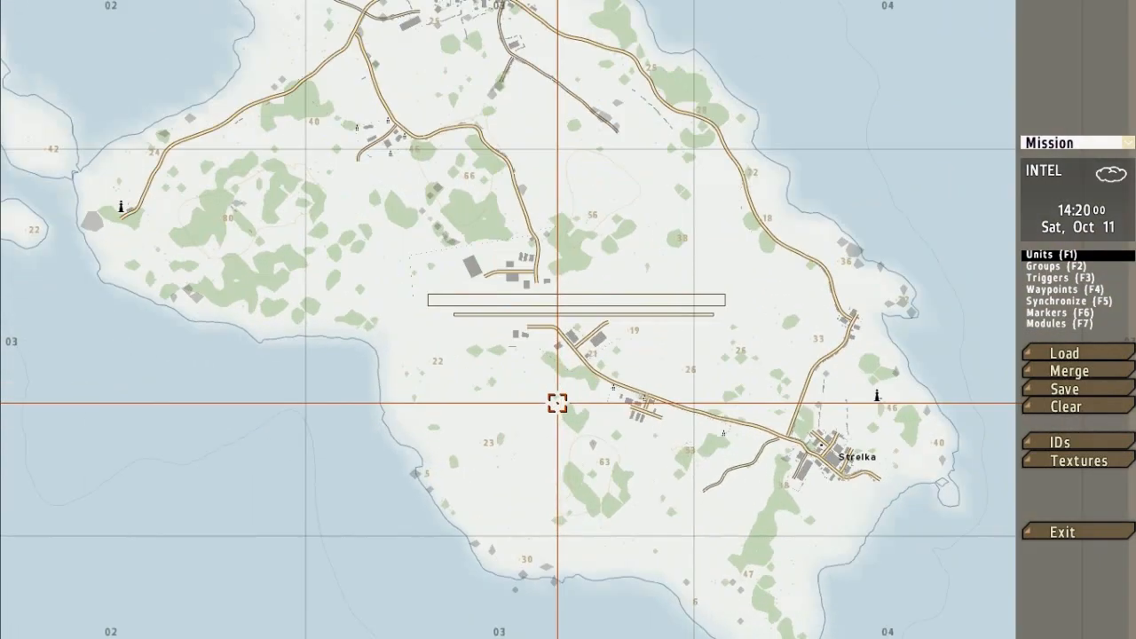
right_drag(612, 310, 477, 438)
right_drag(534, 321, 776, 310)
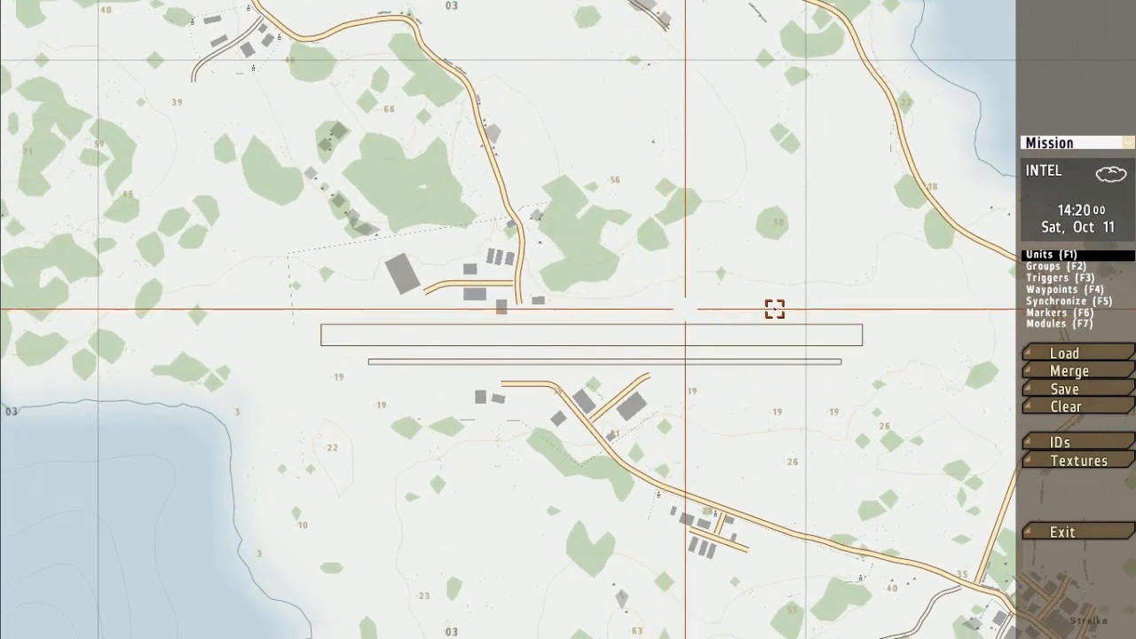
- Review the date and time options in the mission's Intel settings and close them without changes
click(1071, 203)
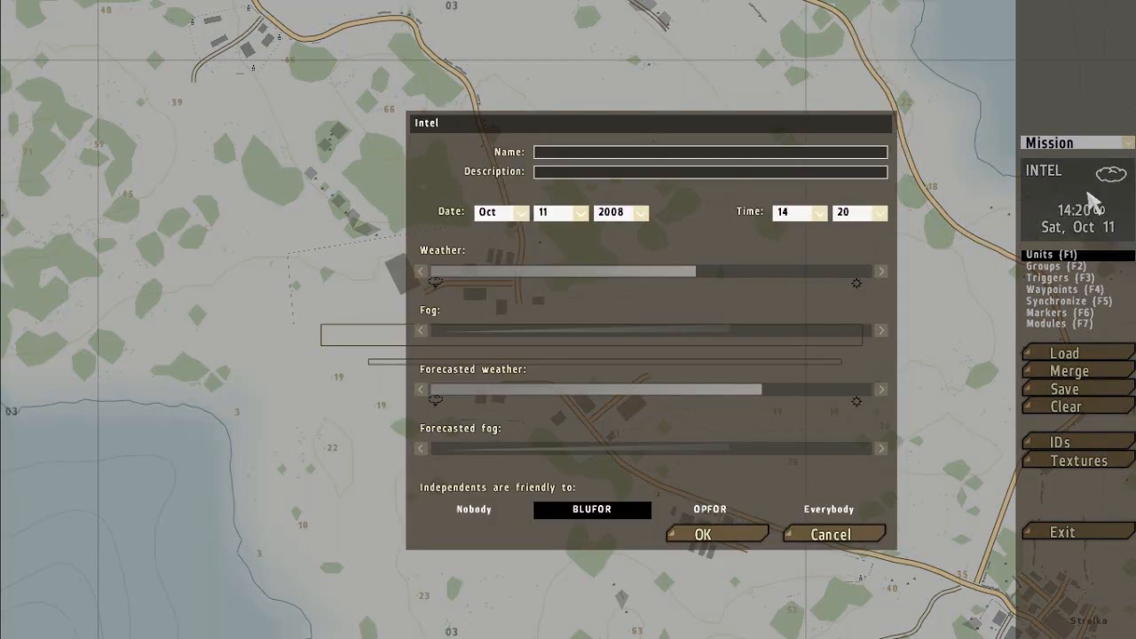
drag(553, 128, 383, 100)
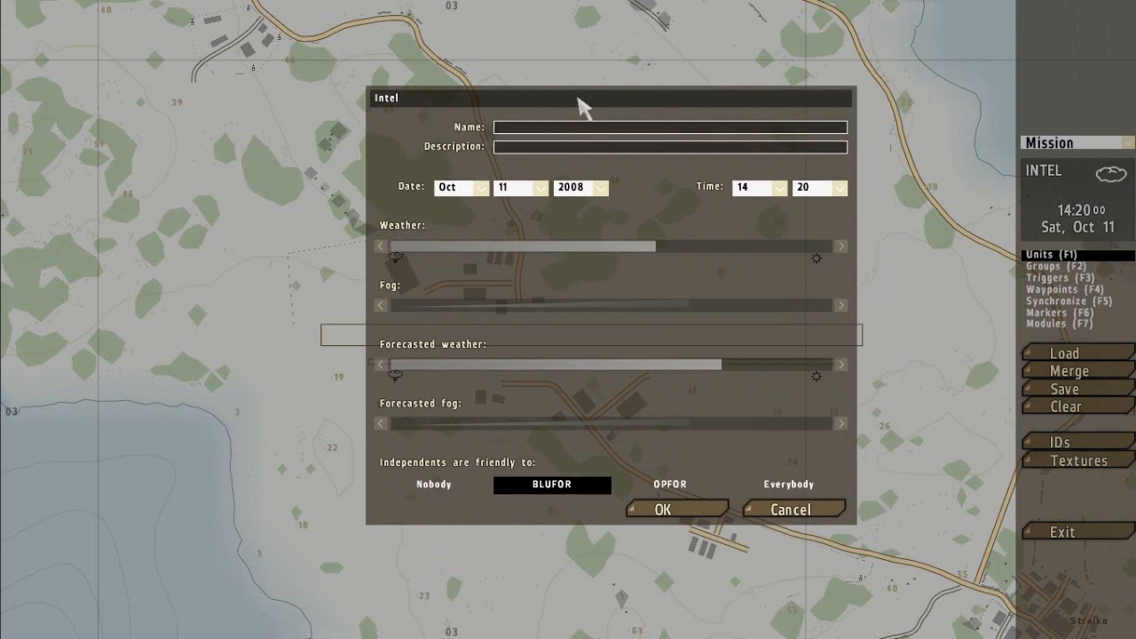
click(481, 189)
click(778, 189)
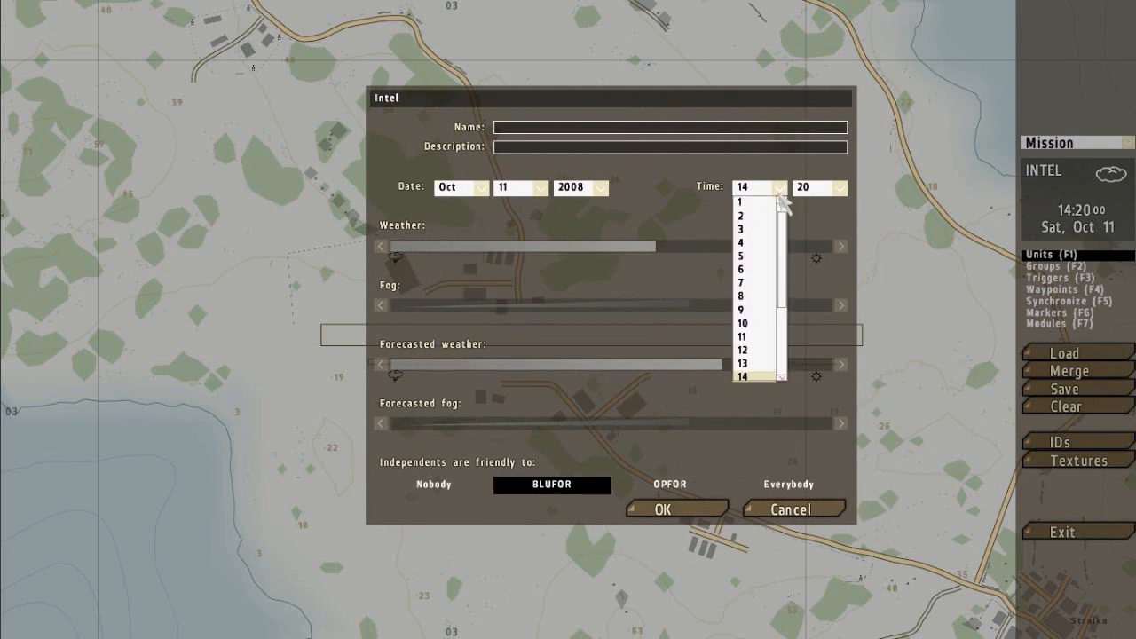
click(632, 214)
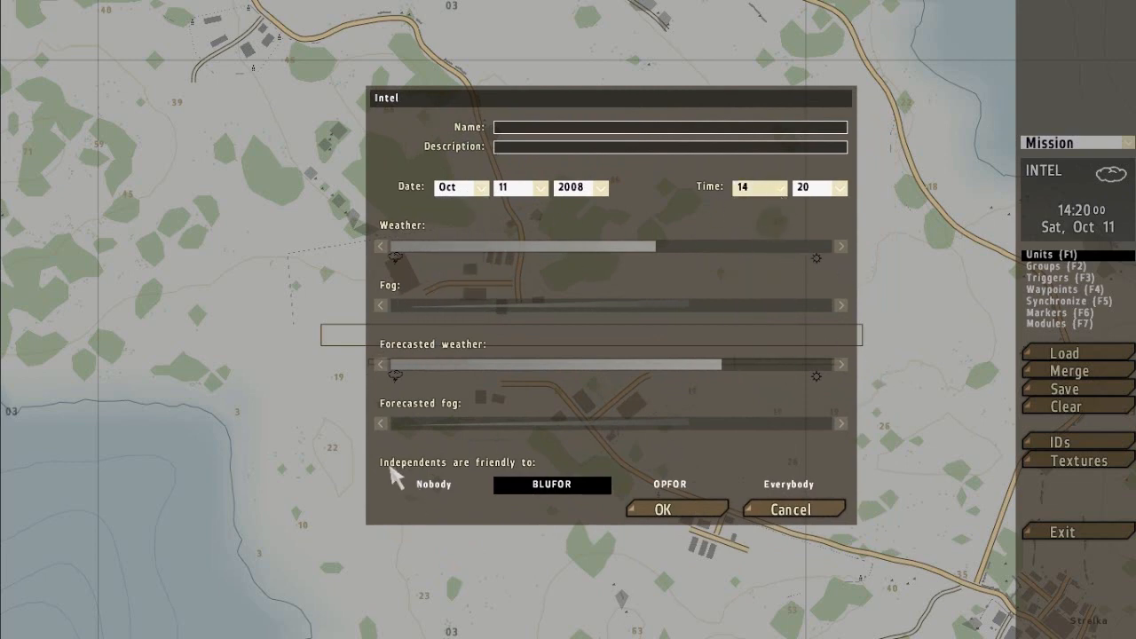
click(810, 512)
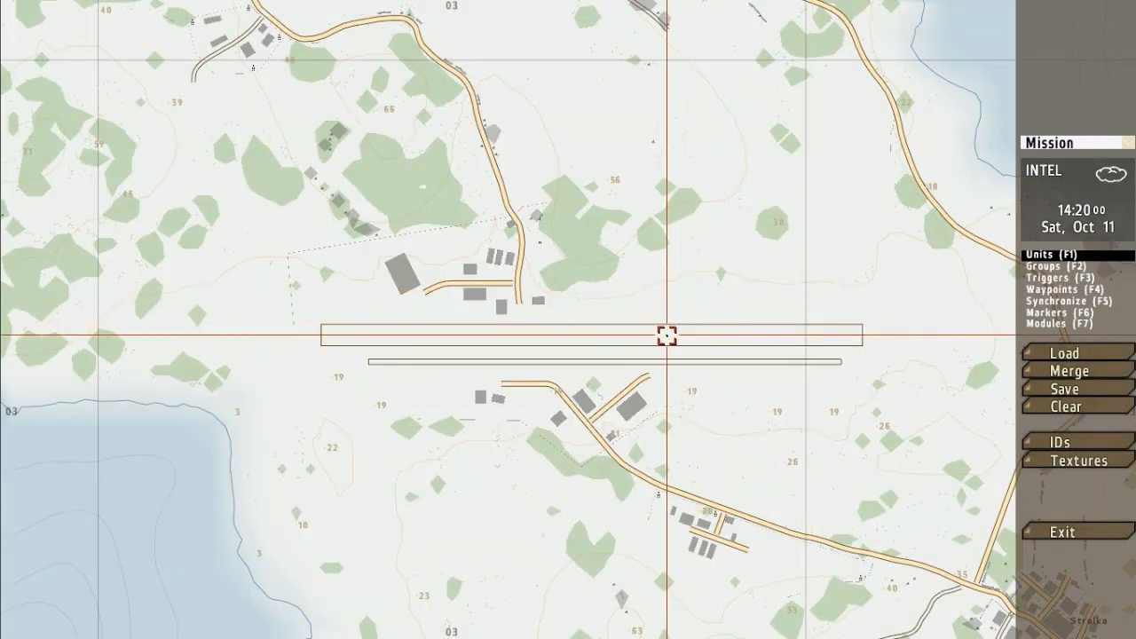
scroll(667, 335, up, 4)
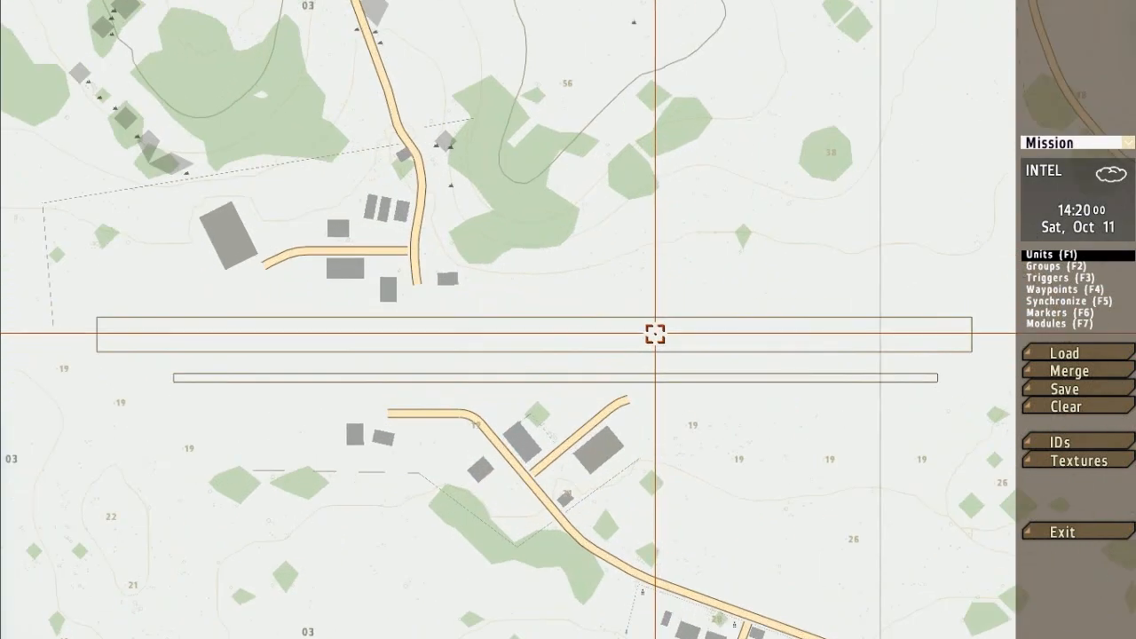
scroll(654, 333, down, 3)
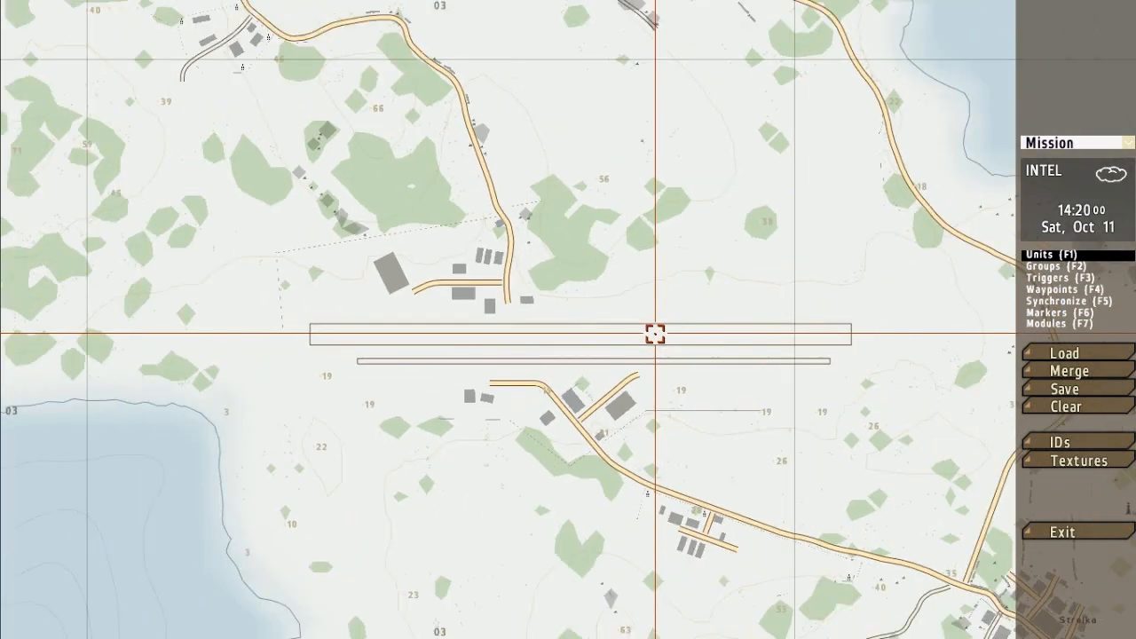
mouse_move(879, 399)
right_down()
mouse_move(900, 411)
mouse_move(873, 415)
right_up()
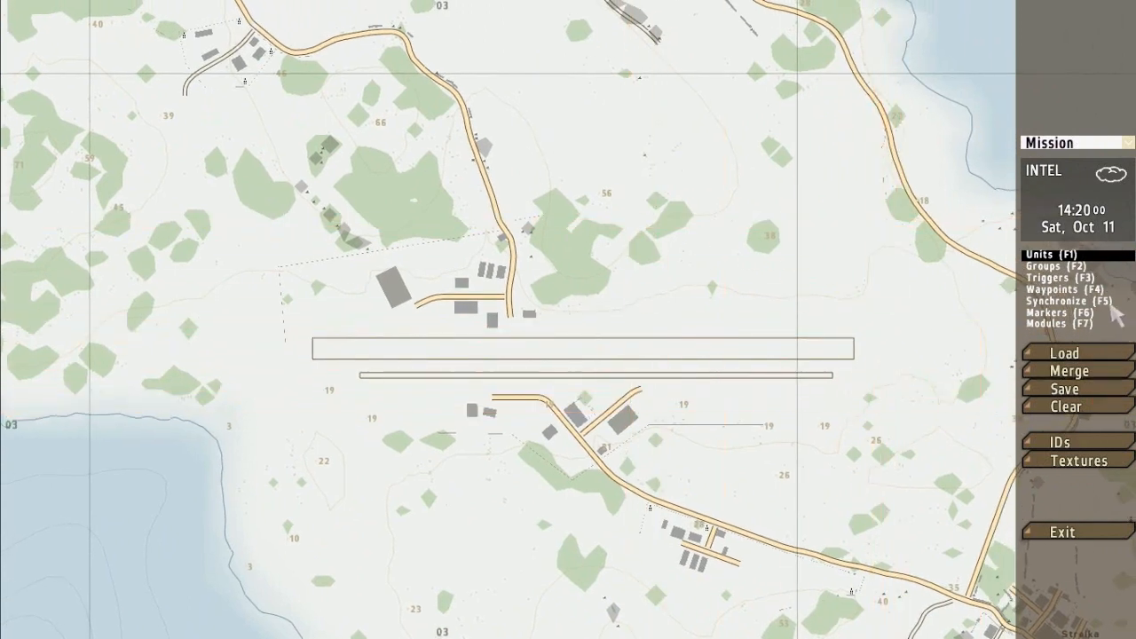
click(1074, 278)
click(1071, 301)
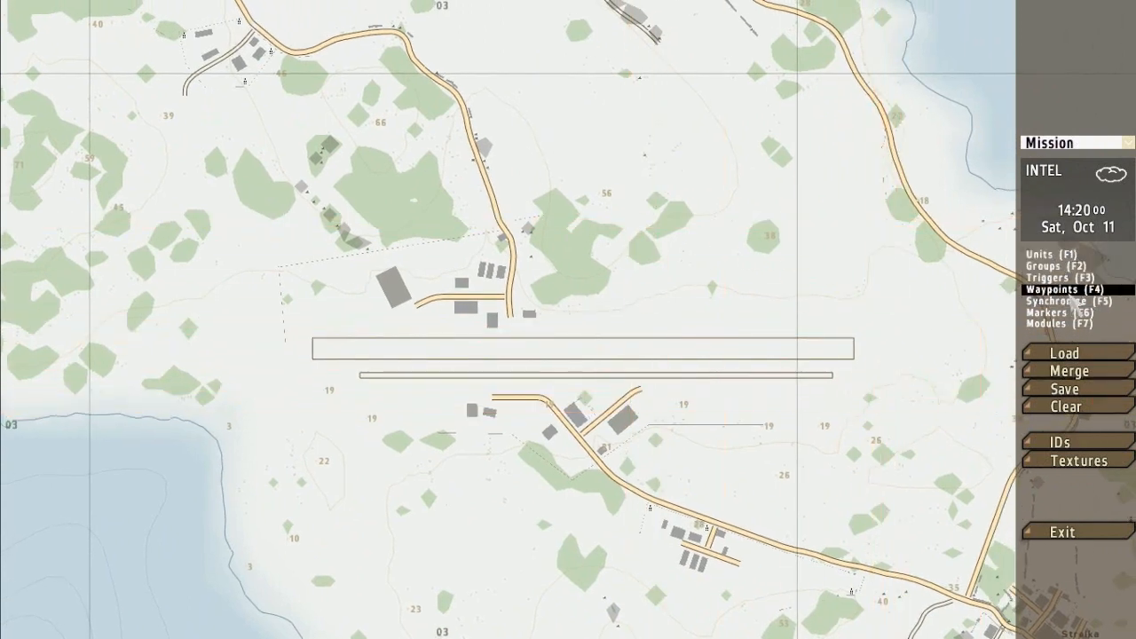
click(1069, 313)
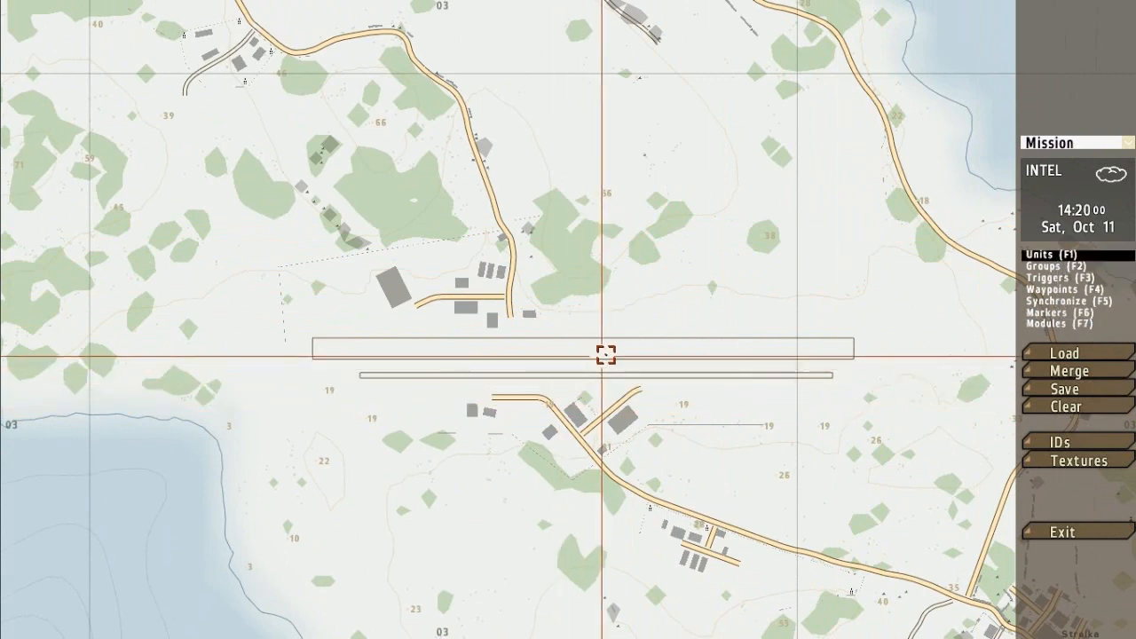
- Insert a player-controlled BLUFOR US Army Rifleman on the middle of the airfield runway
double_click(611, 346)
click(535, 143)
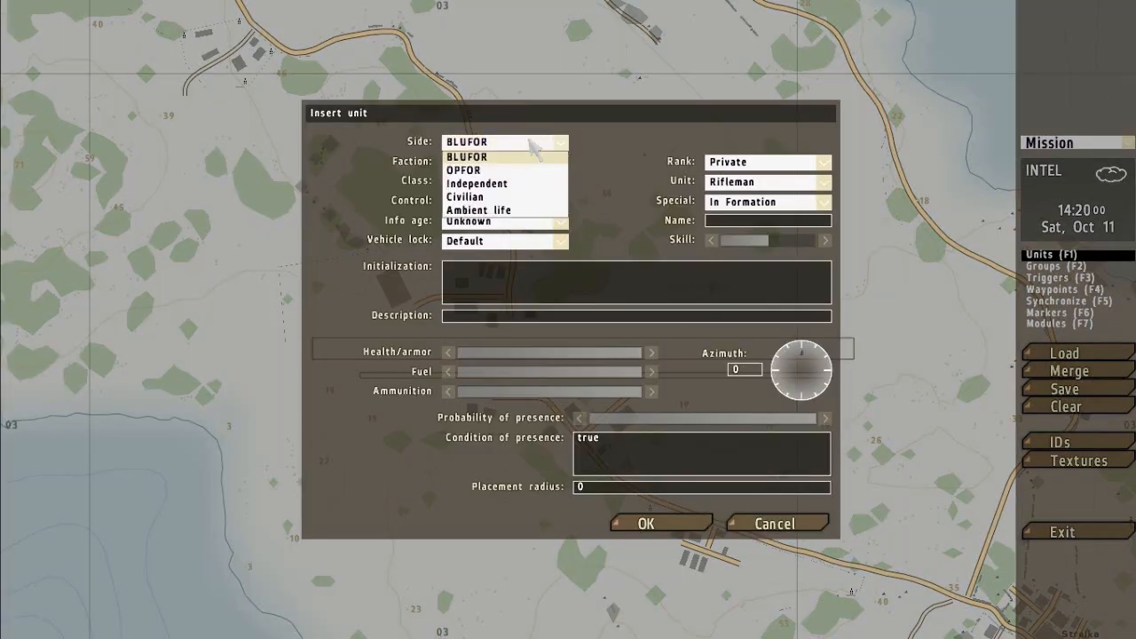
click(550, 157)
click(537, 162)
click(532, 175)
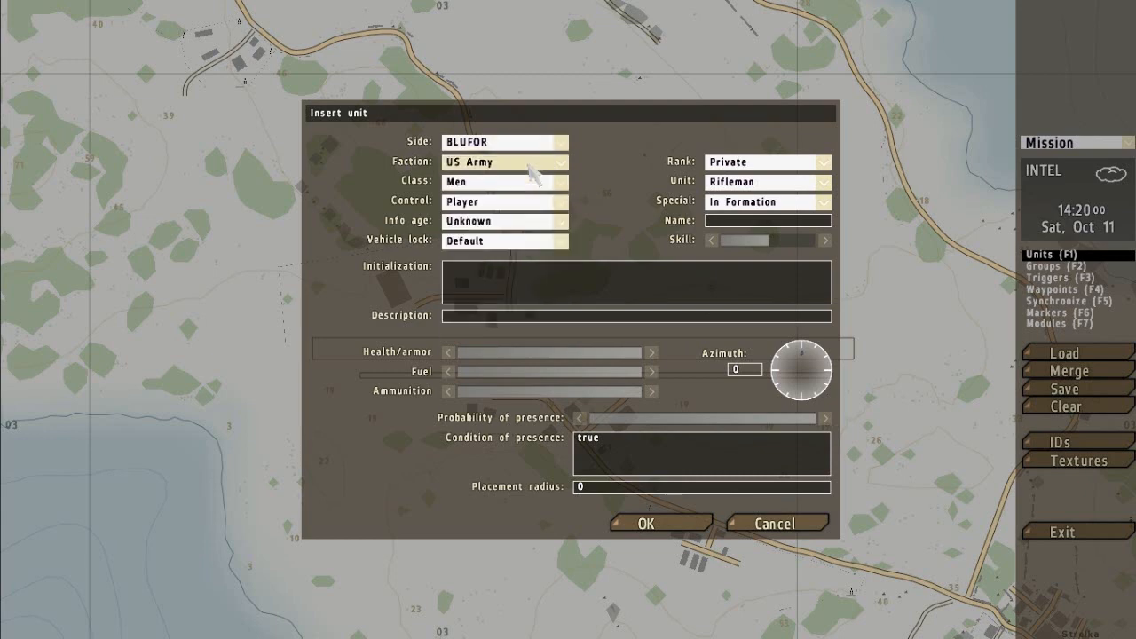
click(646, 524)
- Preview the mission as the rifleman in third-person view and abort back to the editor
scroll(692, 335, up, 10)
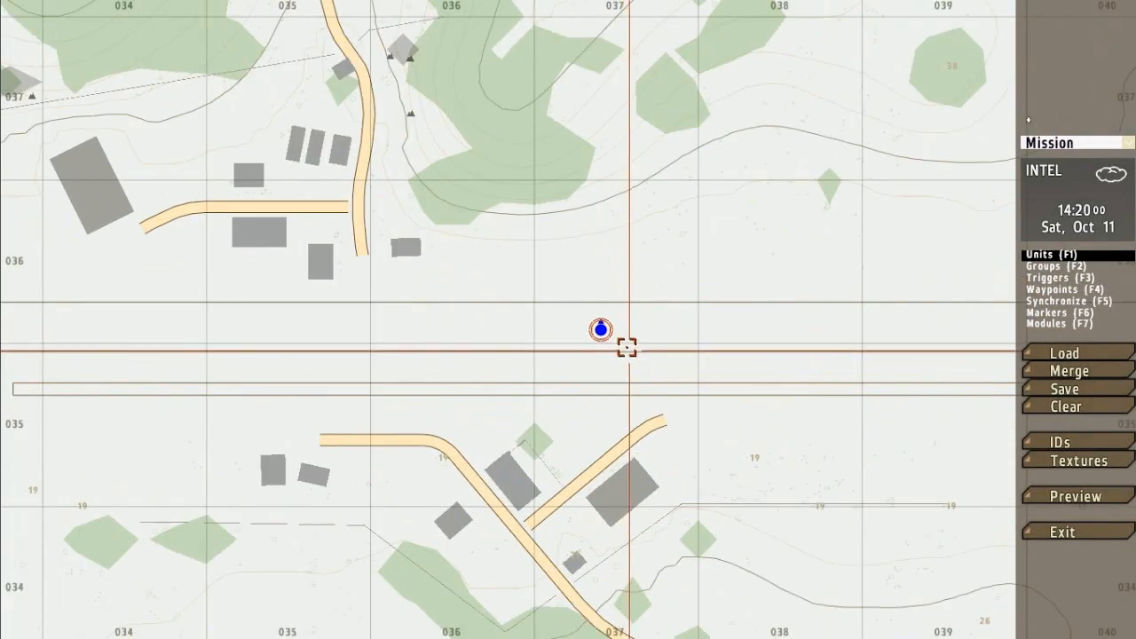
scroll(606, 338, down, 7)
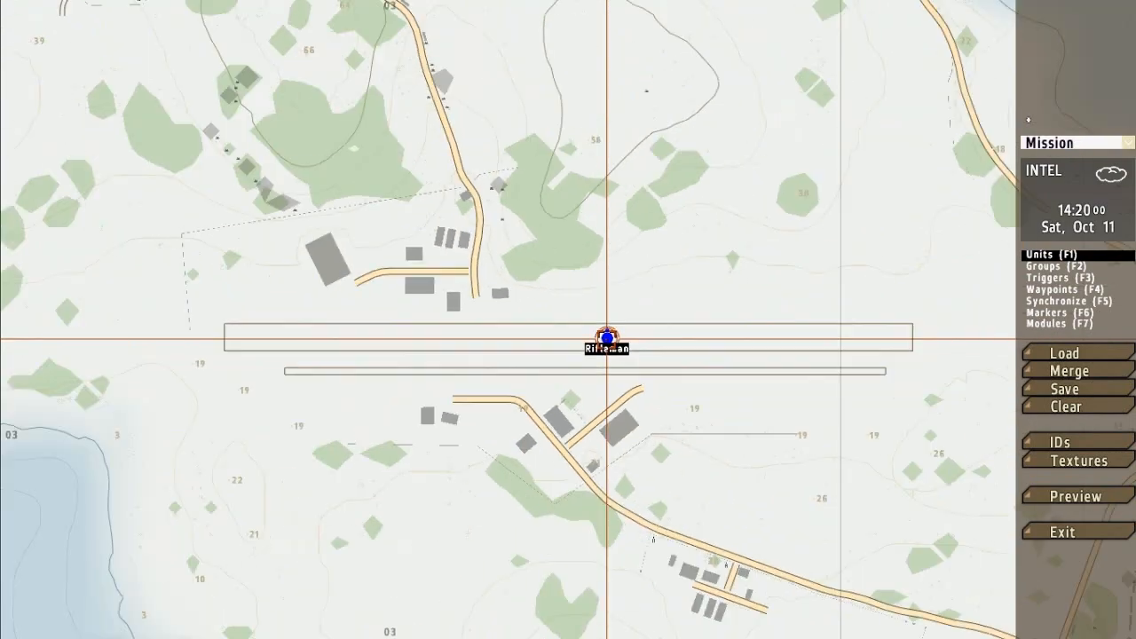
click(1071, 499)
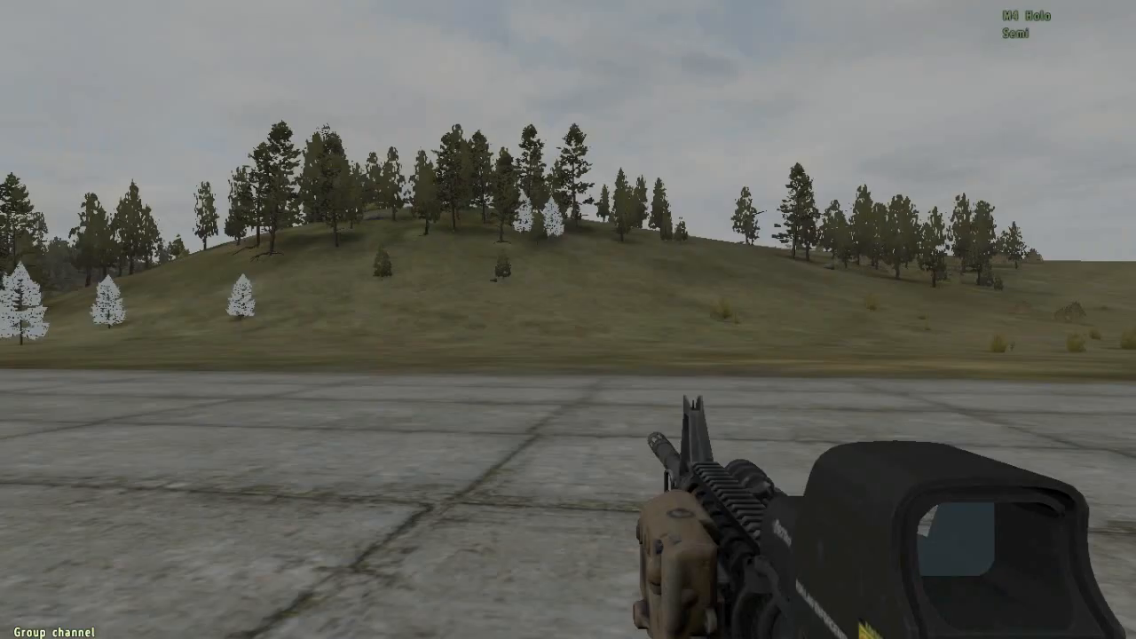
key(KP_Enter)
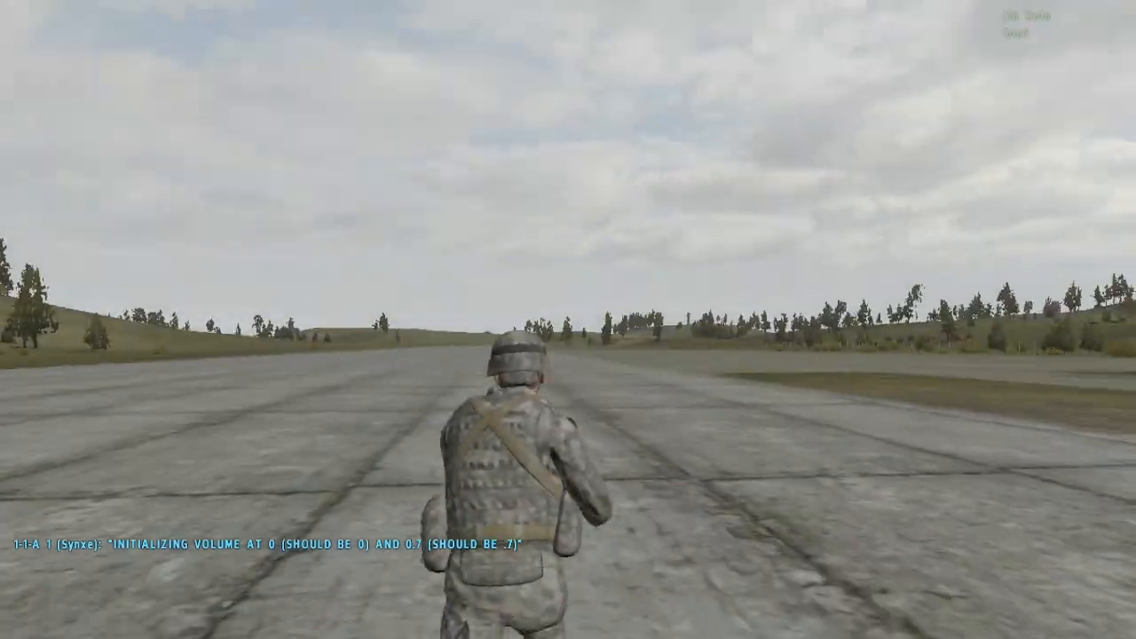
key(Escape)
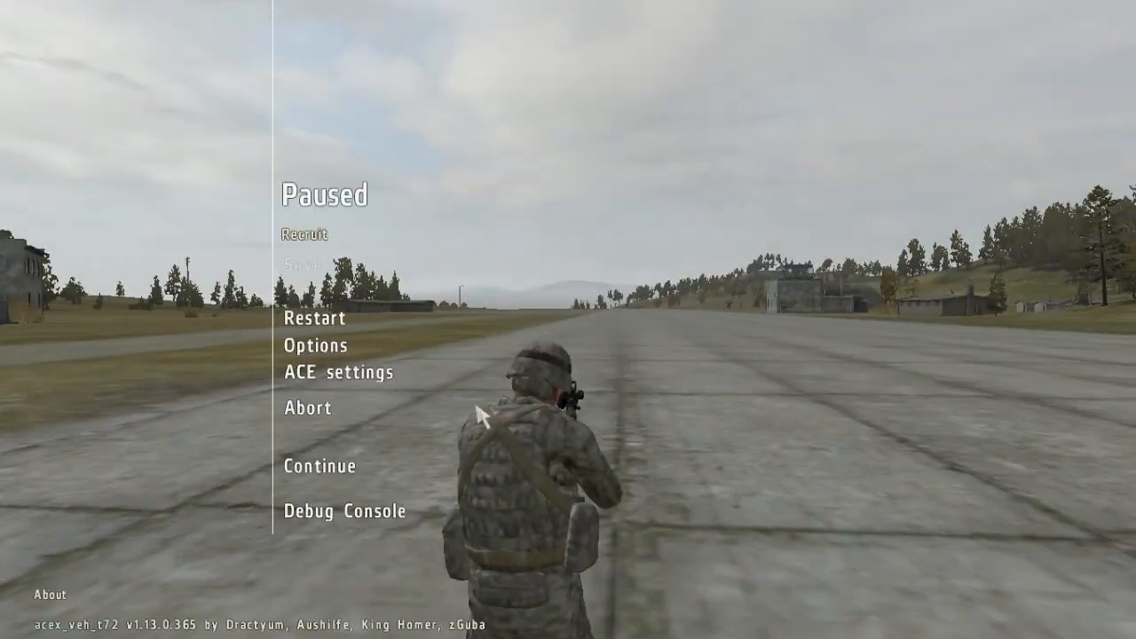
click(352, 415)
click(582, 302)
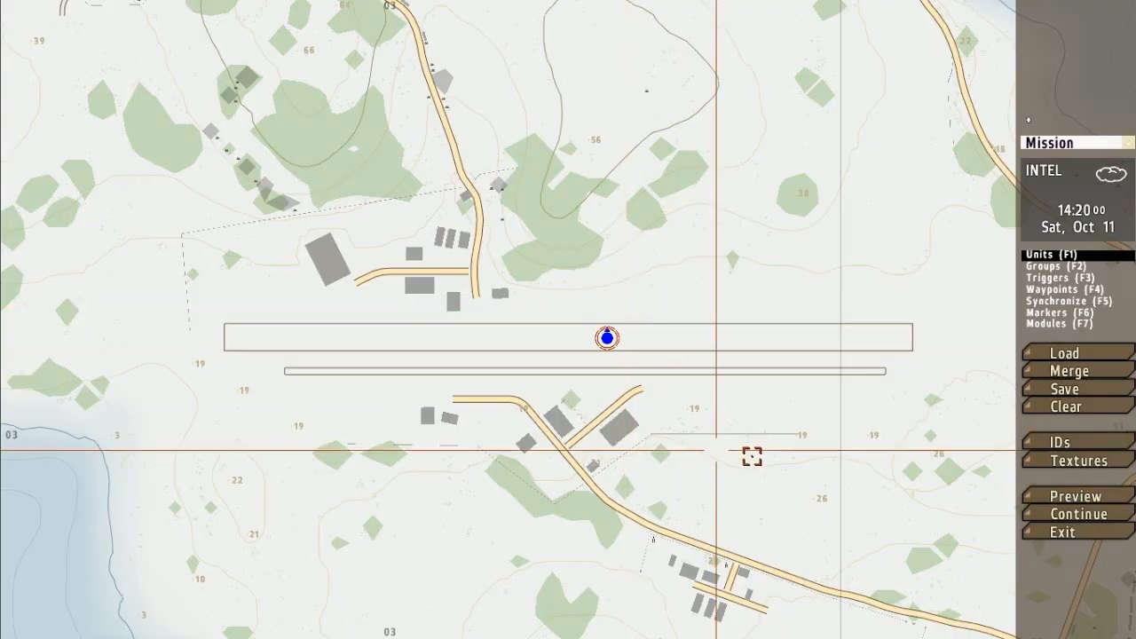
- Delete the rifleman from the runway and switch the editor to Groups mode
key(Delete)
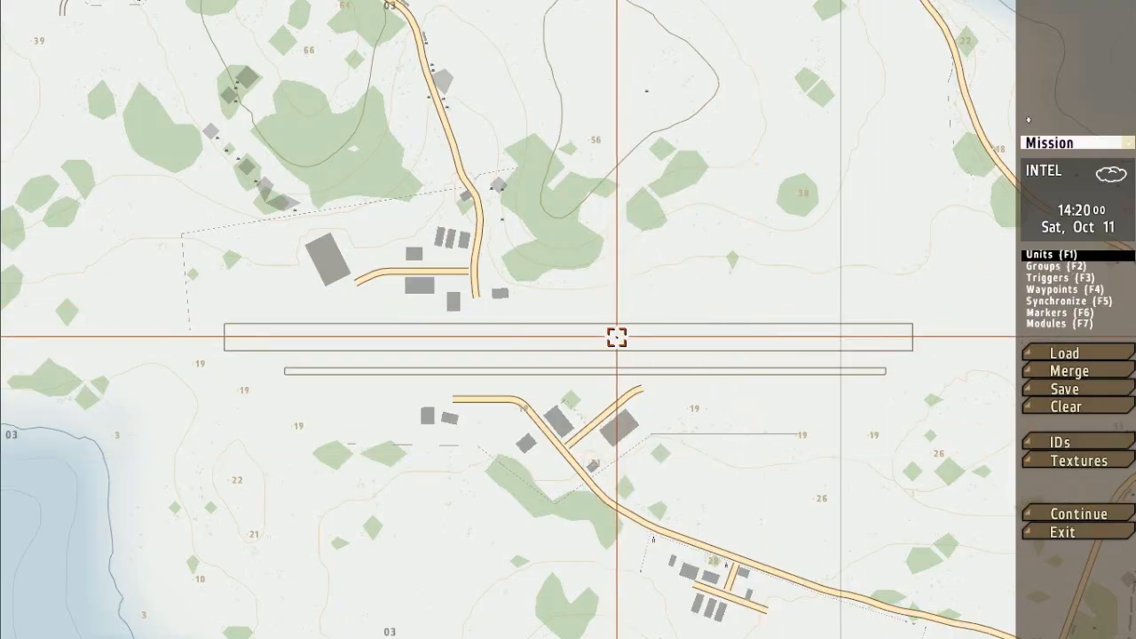
click(1044, 266)
scroll(578, 355, up, 5)
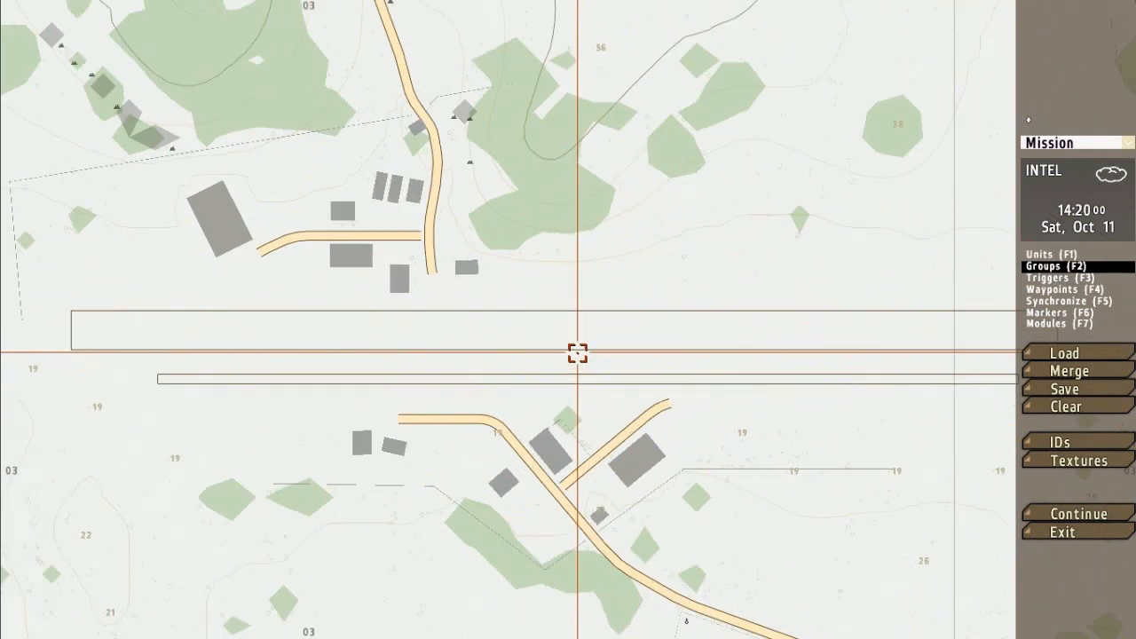
double_click(600, 308)
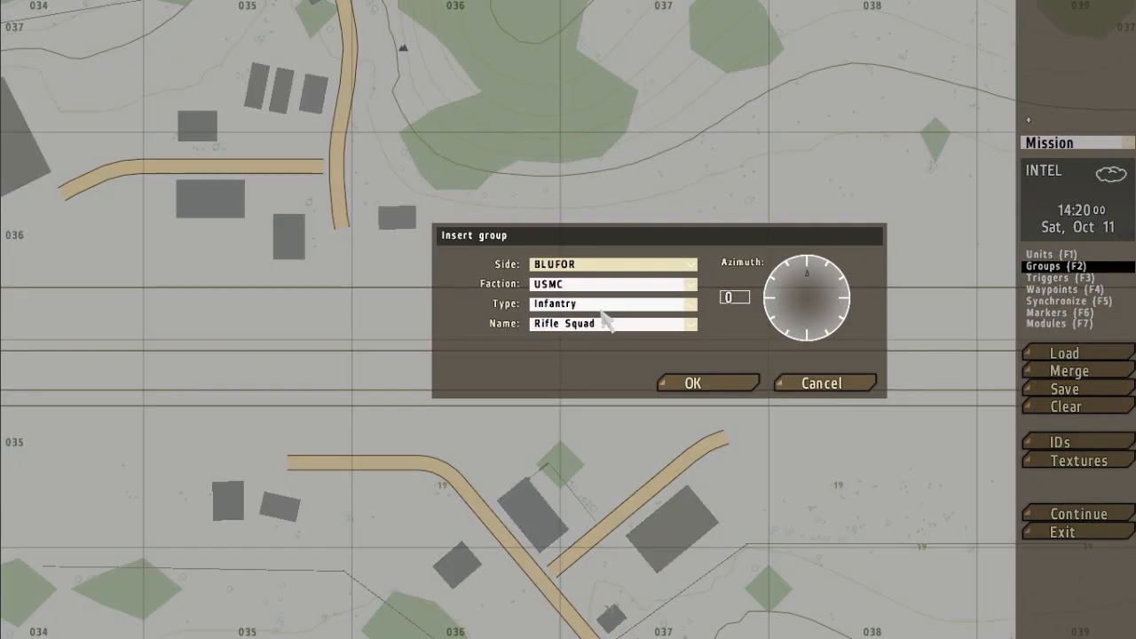
click(640, 266)
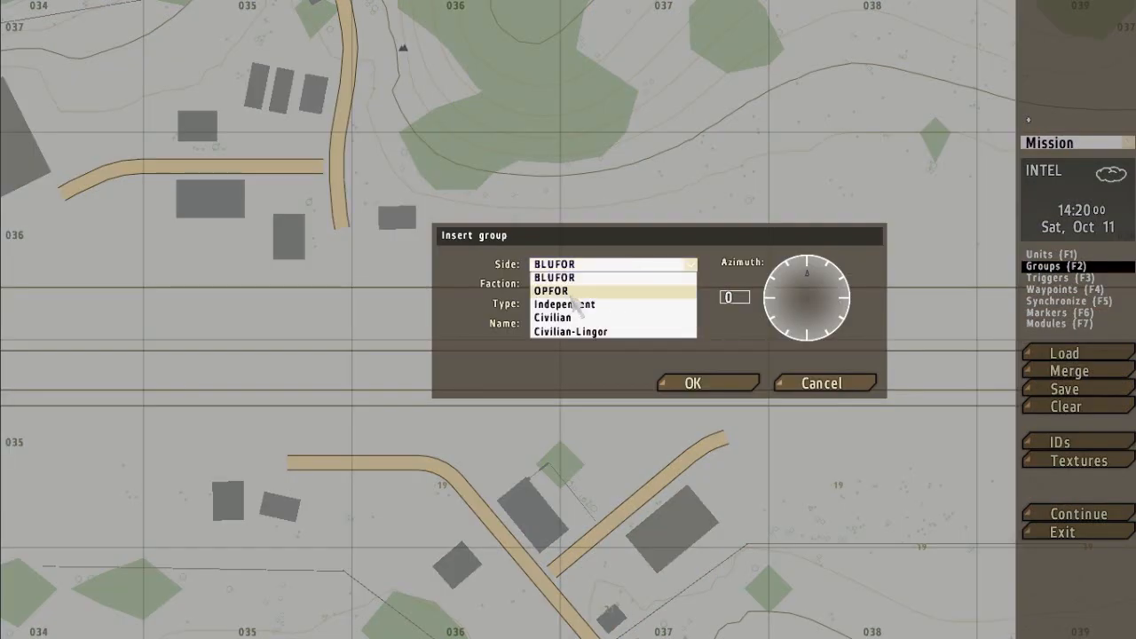
click(821, 384)
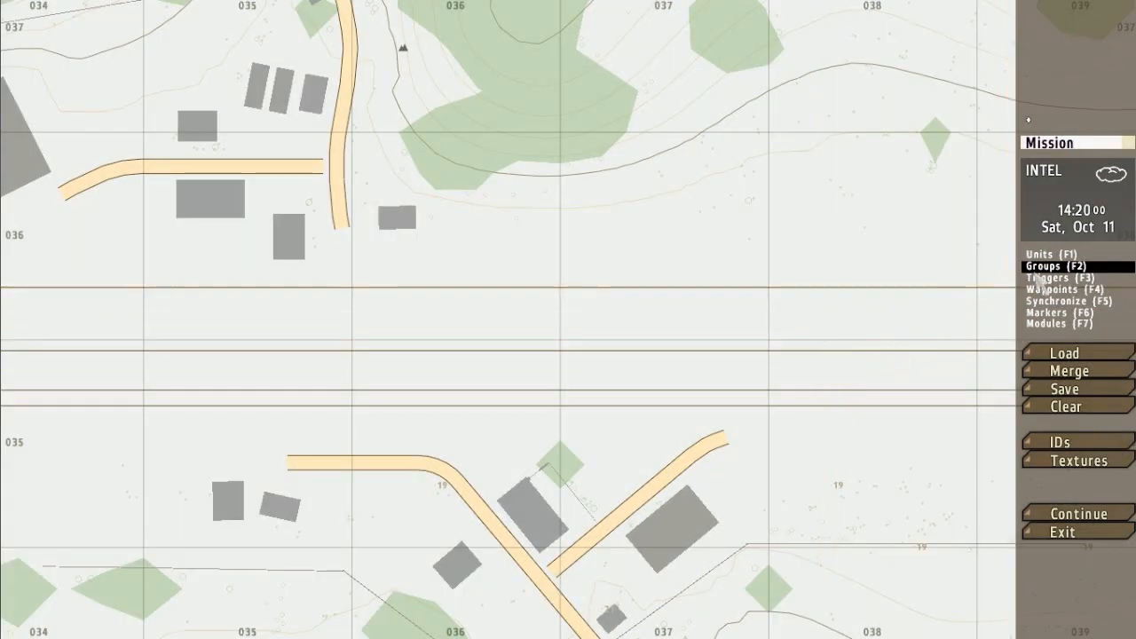
- Insert a BLUFOR USMC Infantry group, Fire Team (MG), on the airfield runway and check its placed members
double_click(591, 321)
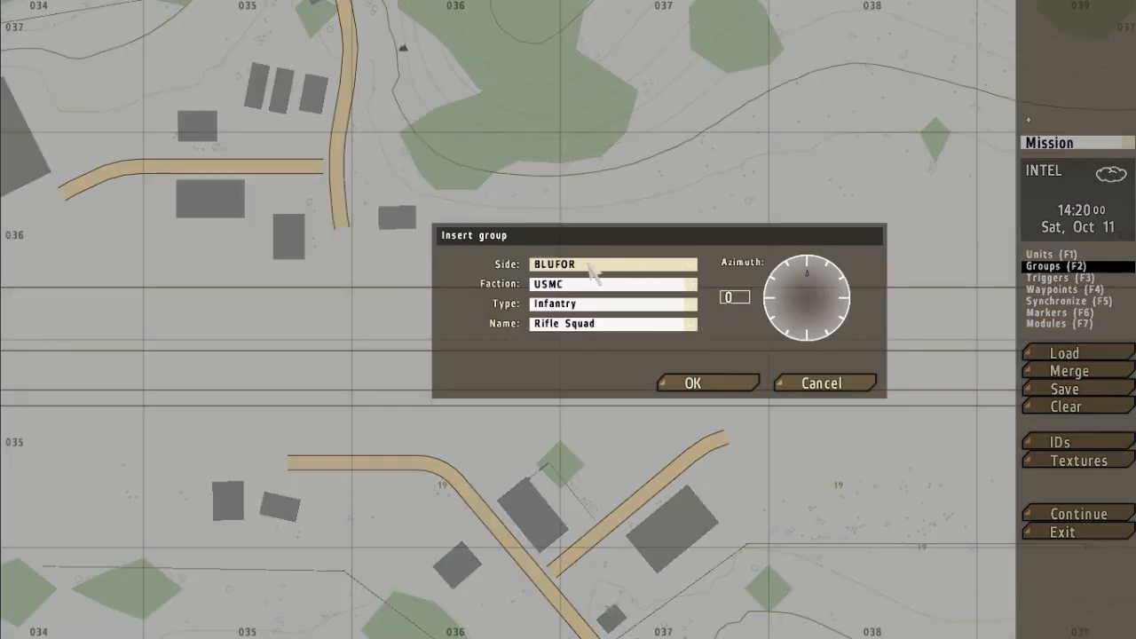
click(644, 268)
click(641, 272)
click(609, 286)
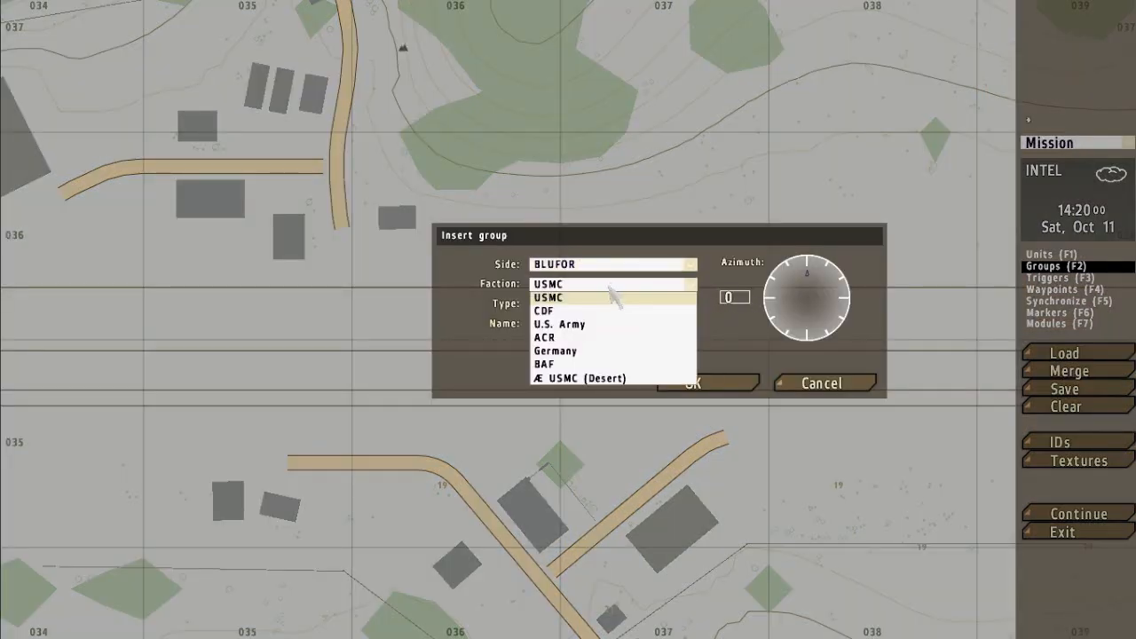
click(611, 292)
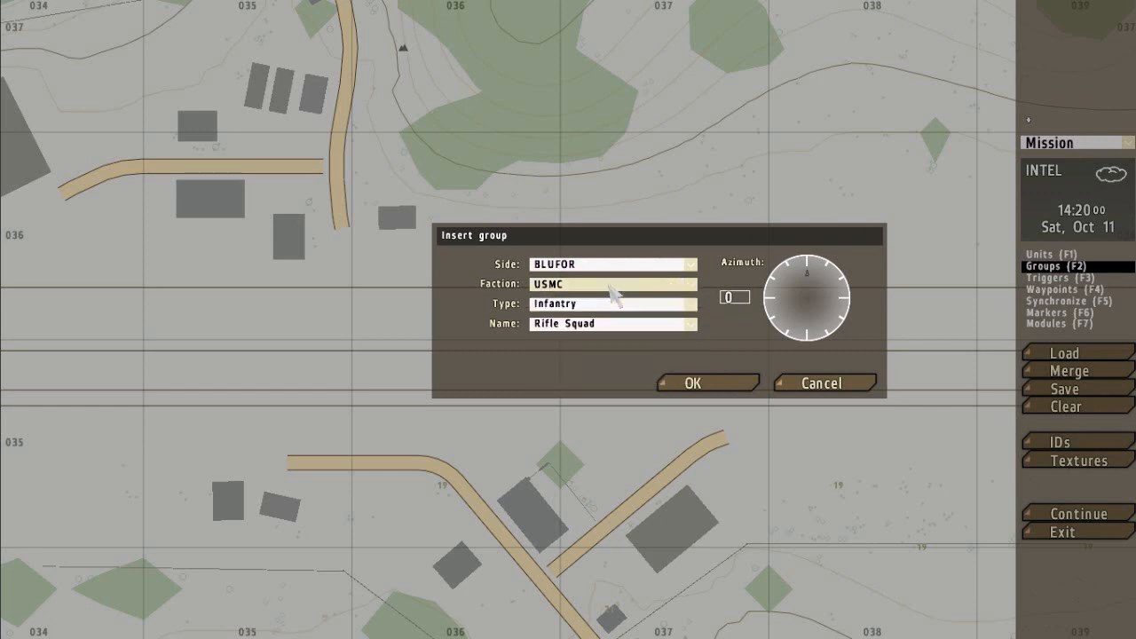
click(600, 306)
click(600, 309)
click(593, 324)
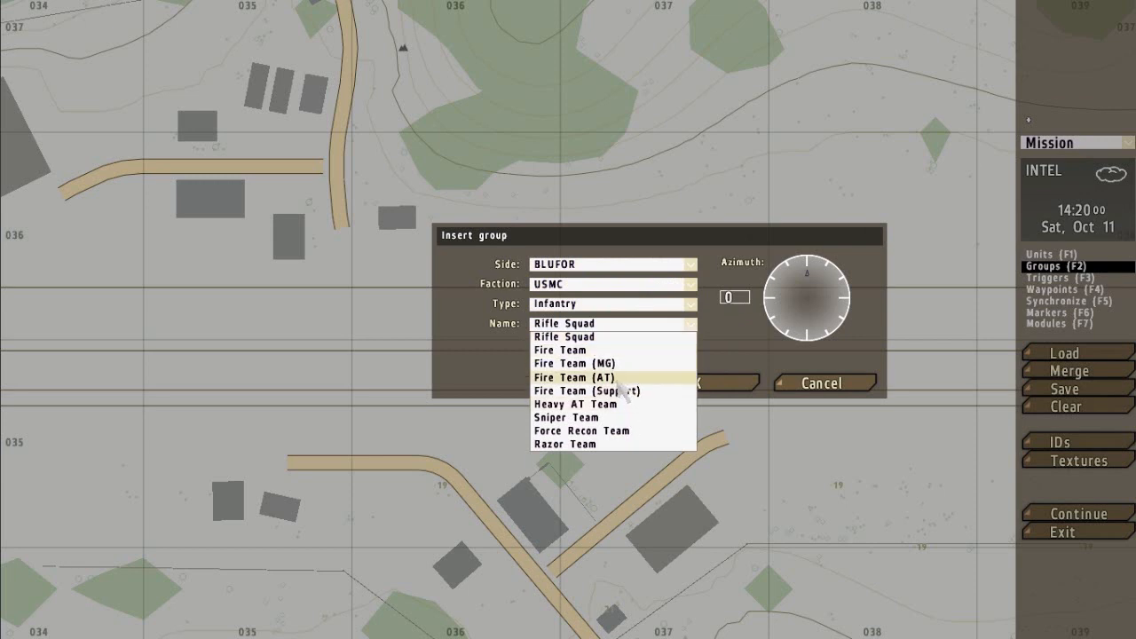
click(604, 363)
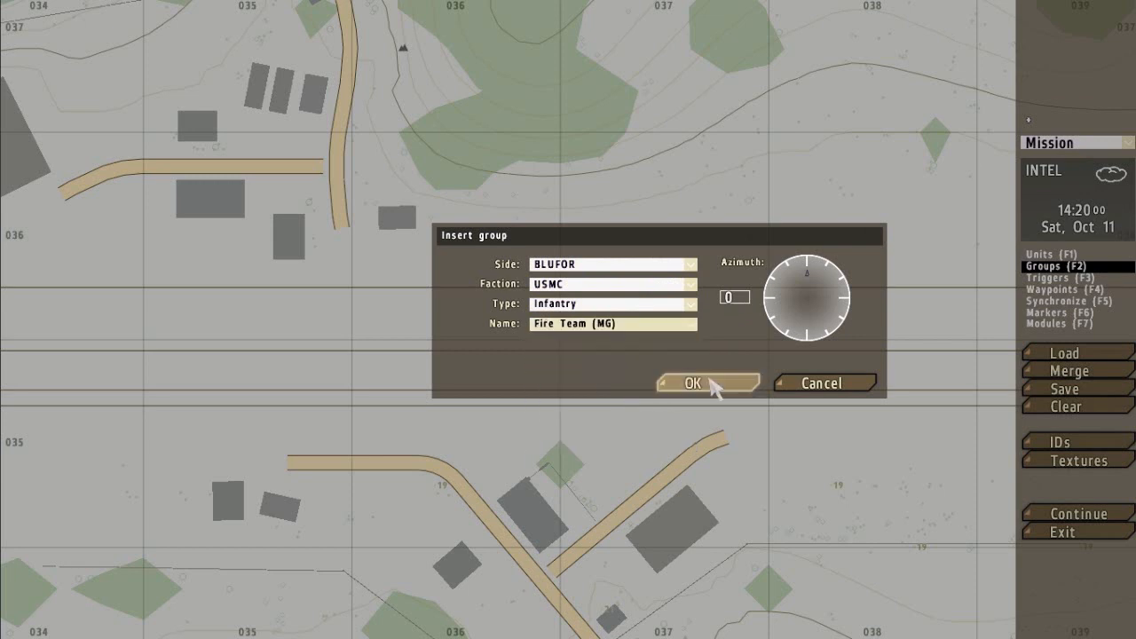
click(718, 383)
click(601, 295)
scroll(600, 315, up, 6)
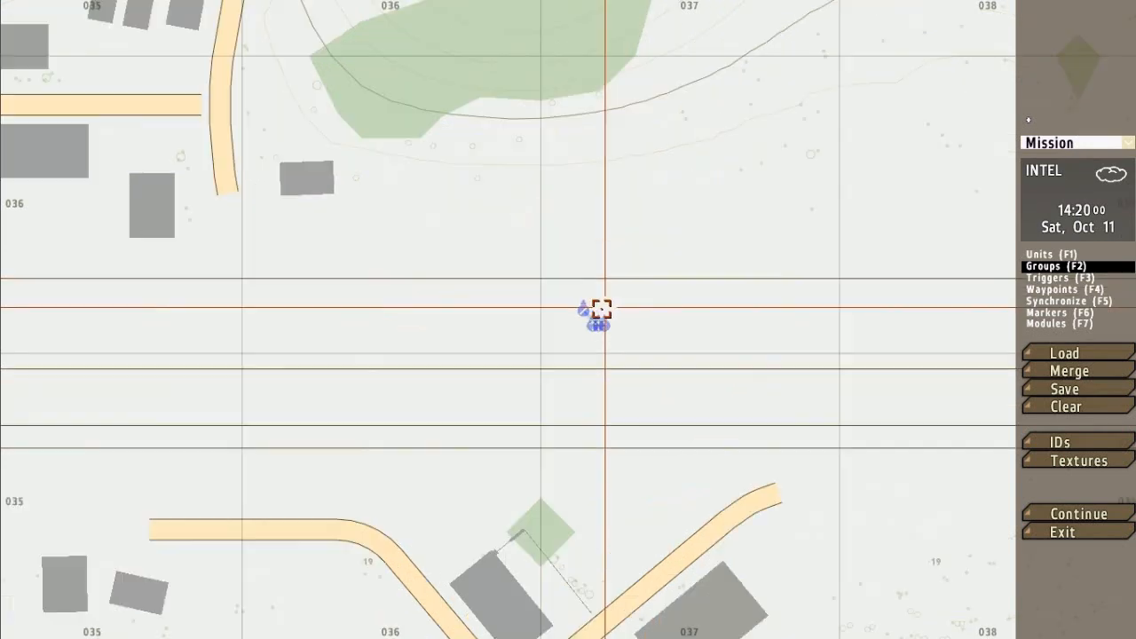
scroll(612, 371, down, 3)
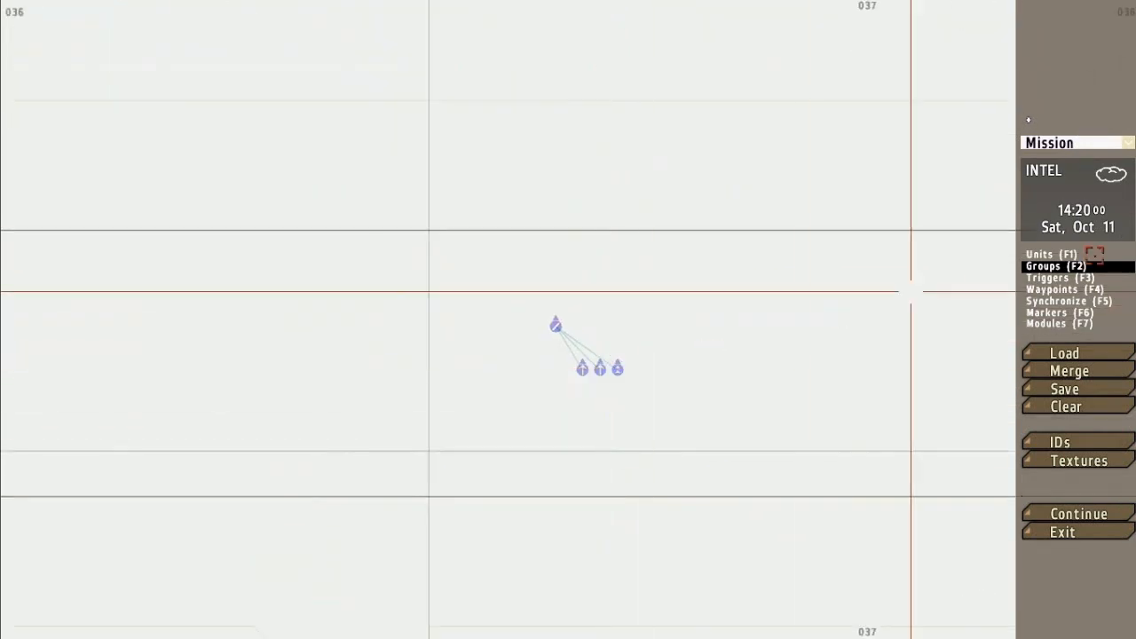
- Remove the machine-gun fire team from the runway in Groups mode
click(1052, 254)
click(1078, 267)
scroll(520, 373, down, 3)
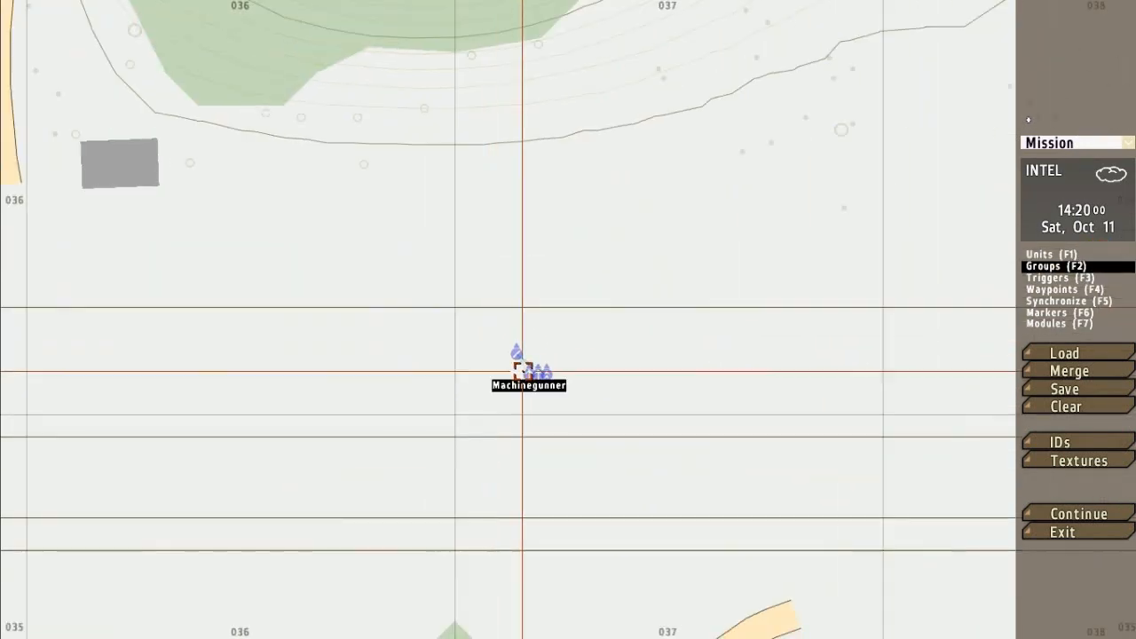
scroll(523, 363, up, 4)
scroll(523, 361, down, 3)
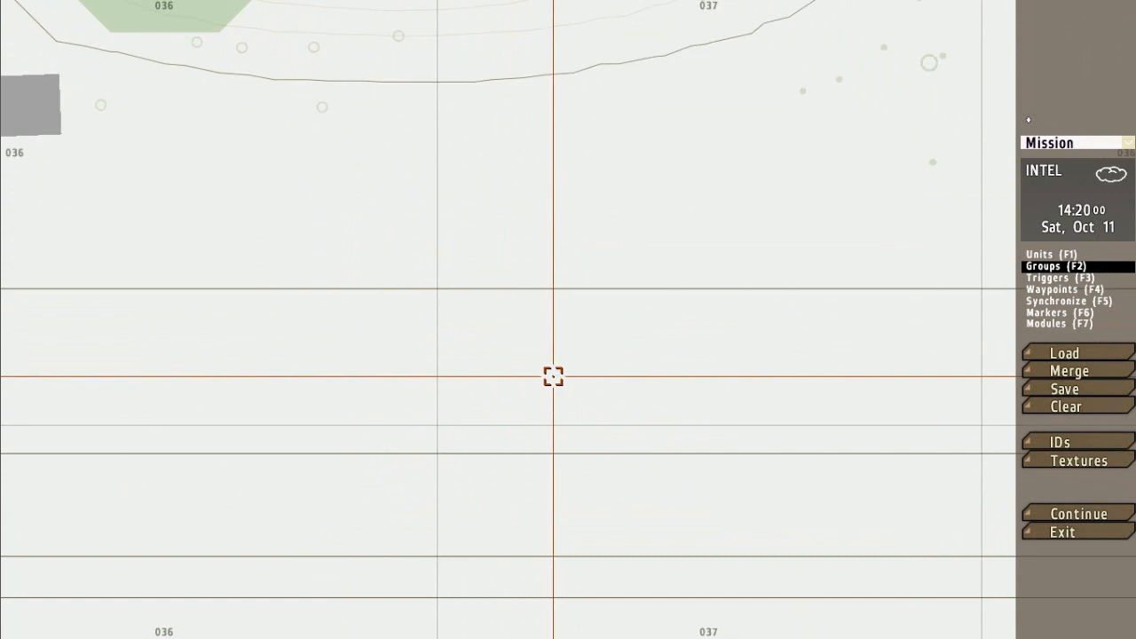
- Insert a BLUFOR USMC Infantry Rifle Squad on the runway and inspect its members on the map
double_click(557, 368)
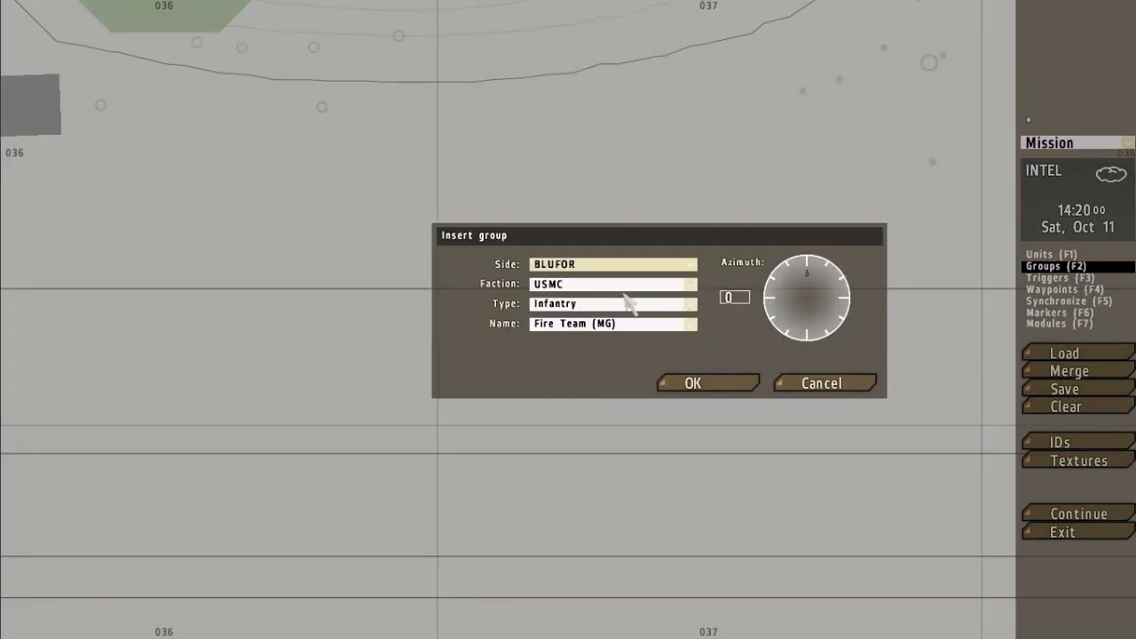
click(641, 325)
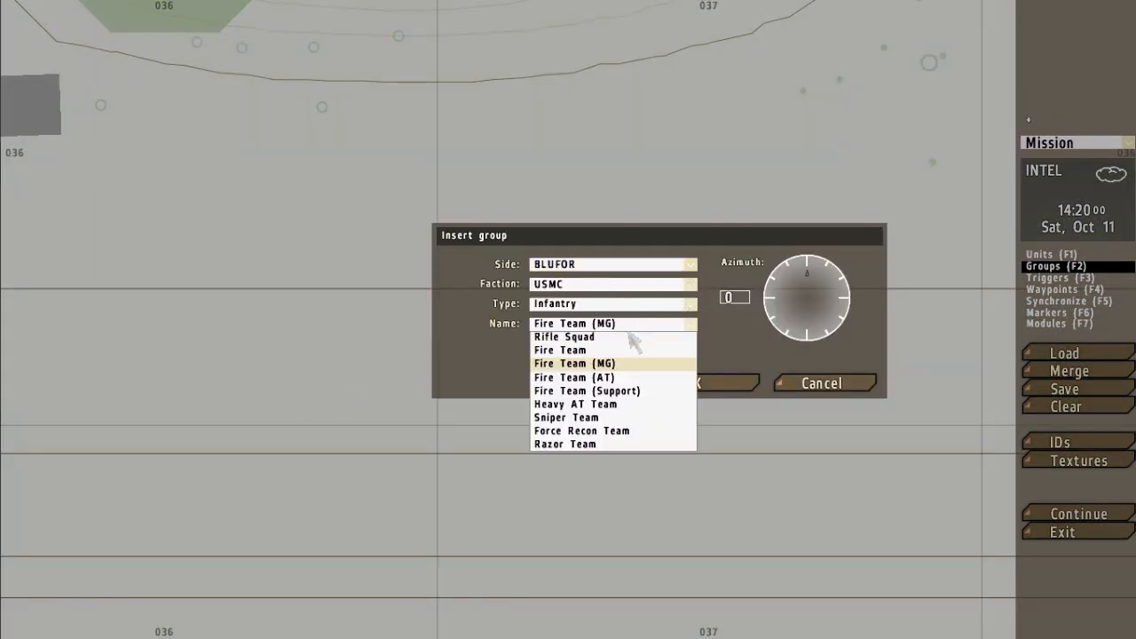
click(596, 341)
click(716, 384)
scroll(705, 373, down, 3)
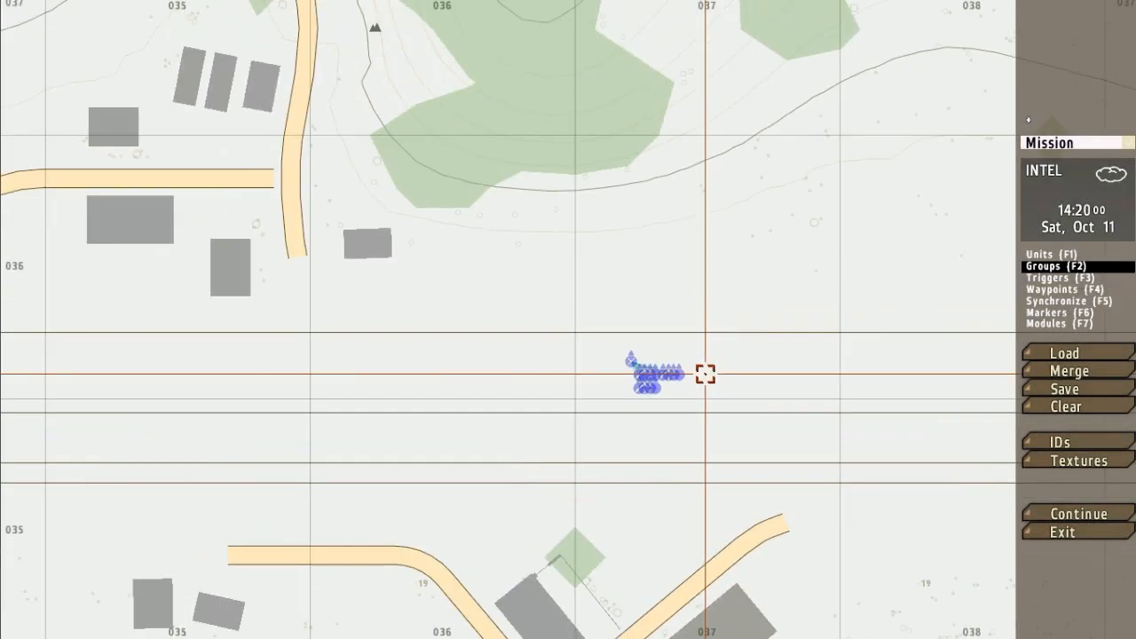
scroll(704, 373, up, 5)
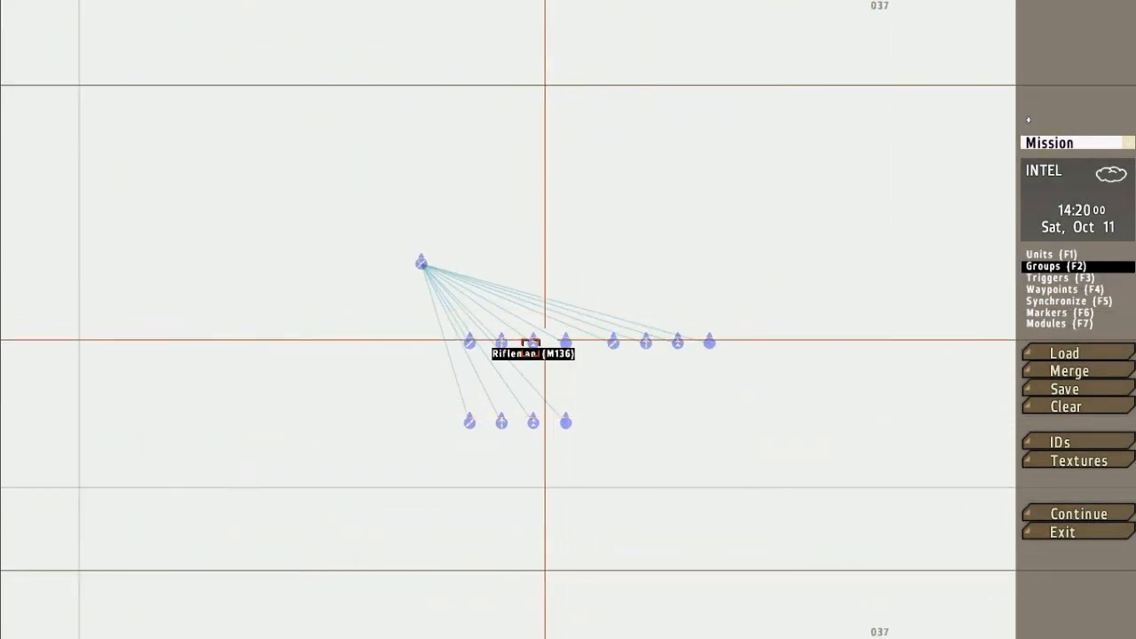
scroll(497, 346, down, 3)
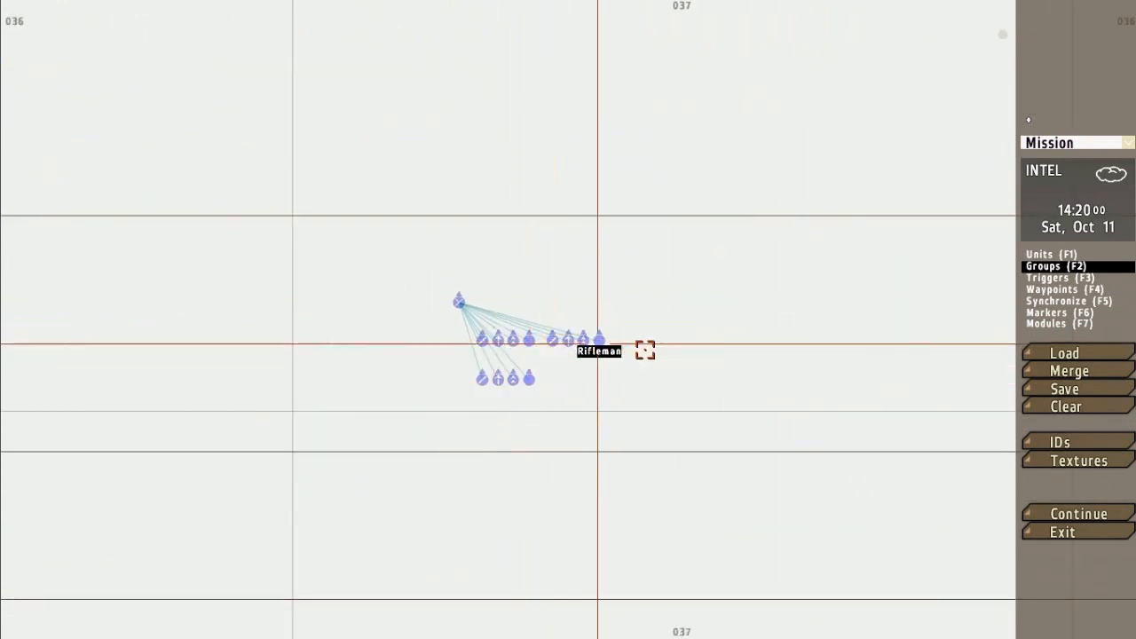
- Select the whole rifle squad and delete it from the runway
scroll(664, 357, down, 4)
scroll(603, 355, up, 4)
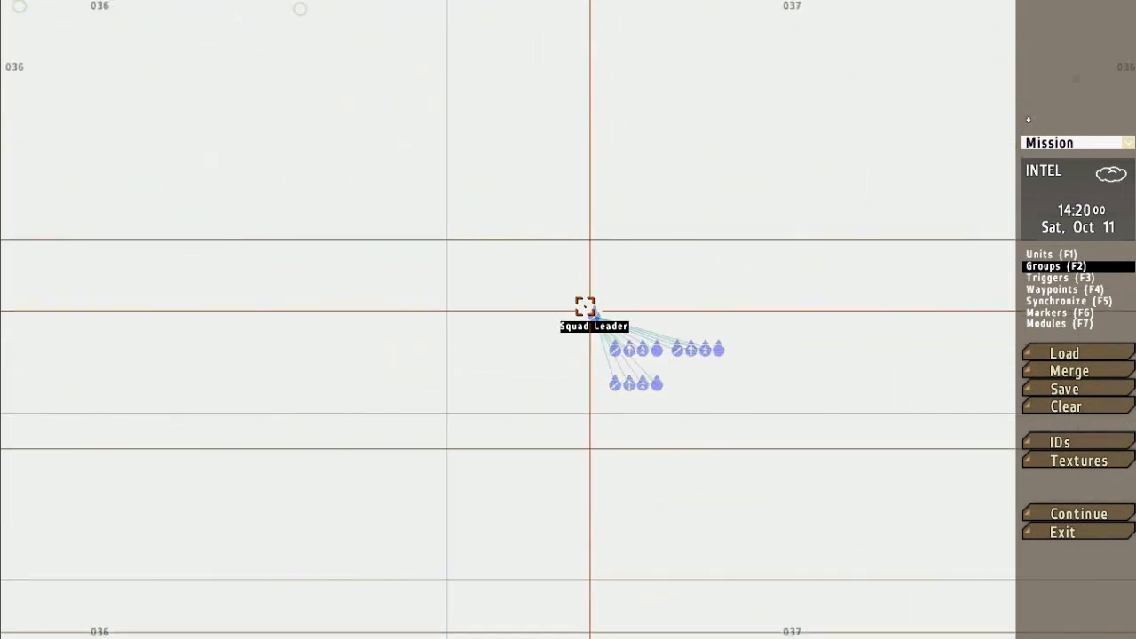
click(585, 306)
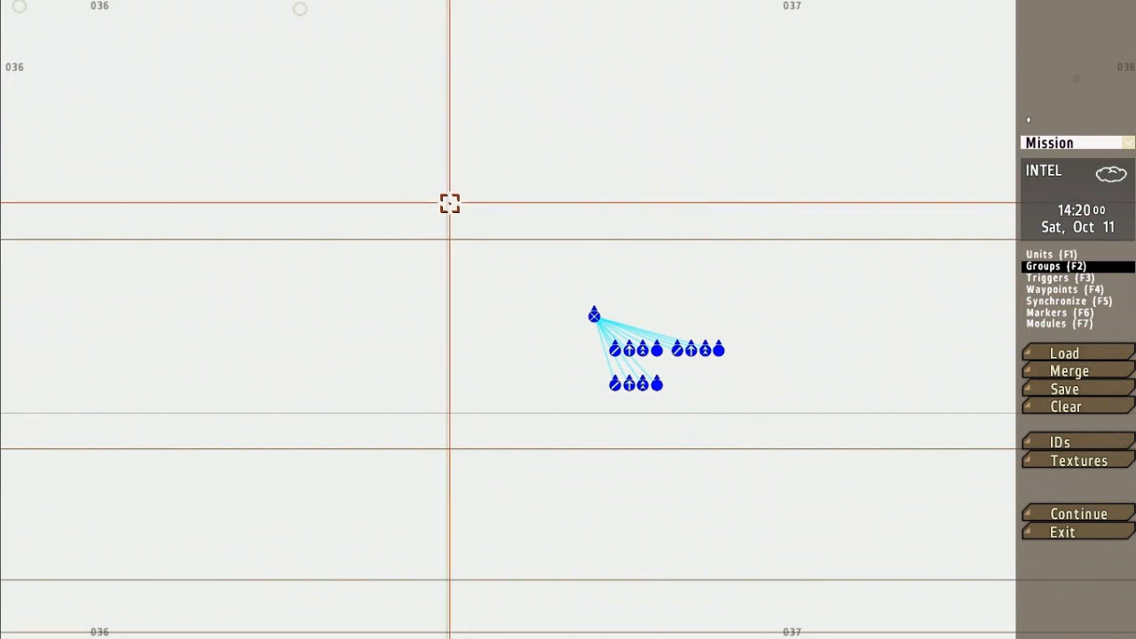
drag(482, 207, 839, 444)
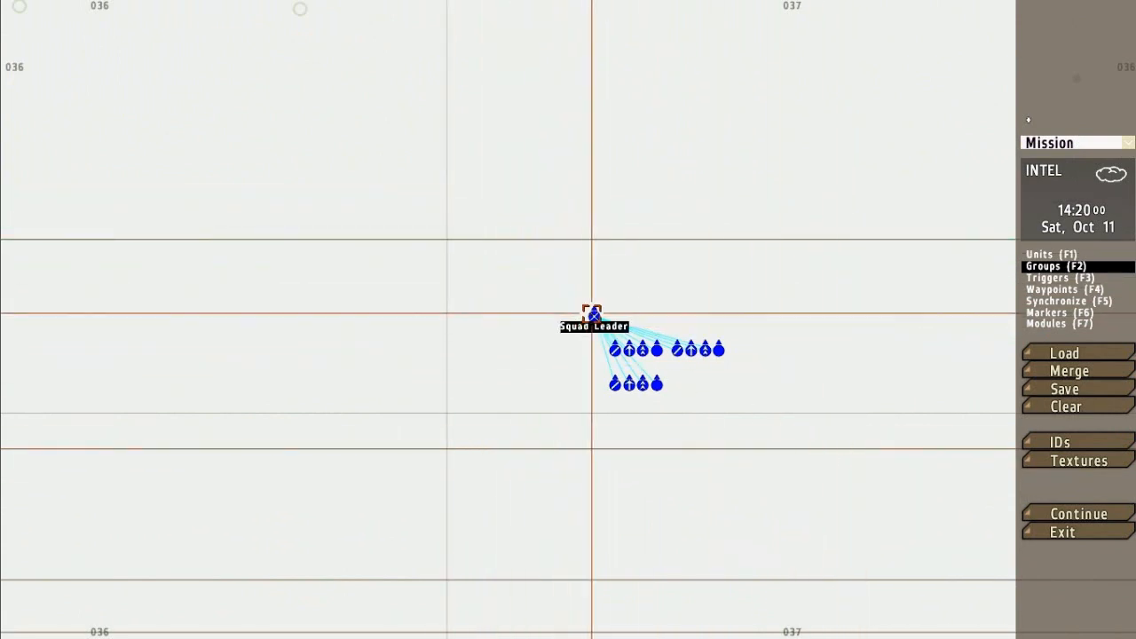
key(Delete)
key(Delete)
key(Delete)
key(Delete)
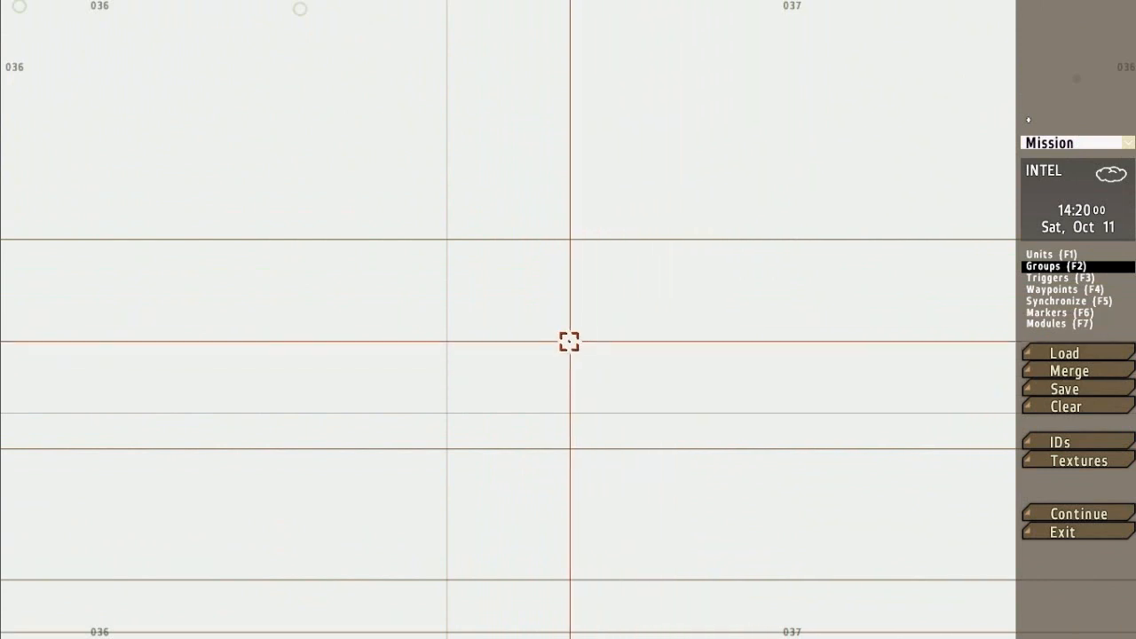
scroll(618, 364, down, 10)
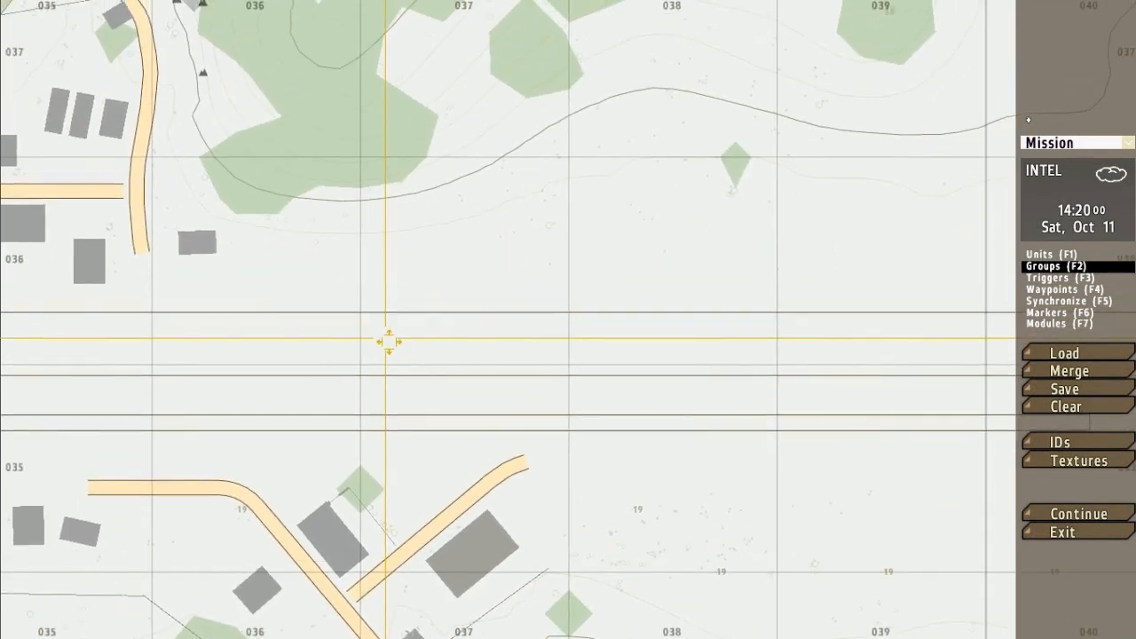
scroll(659, 197, down, 10)
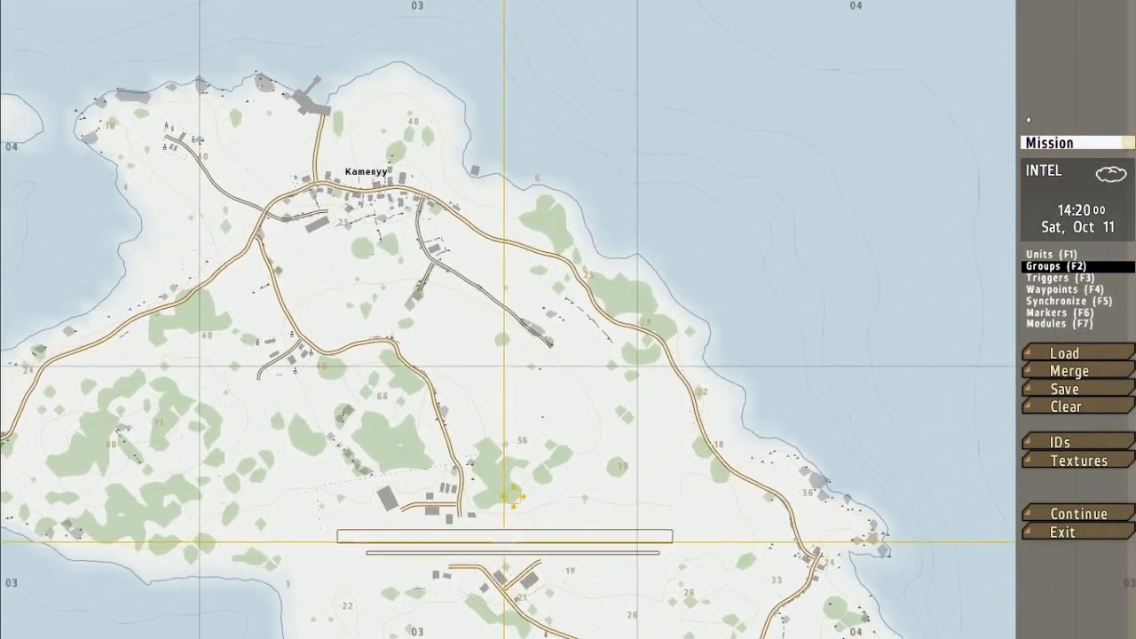
right_drag(513, 496, 568, 368)
scroll(573, 261, down, 3)
scroll(573, 236, up, 5)
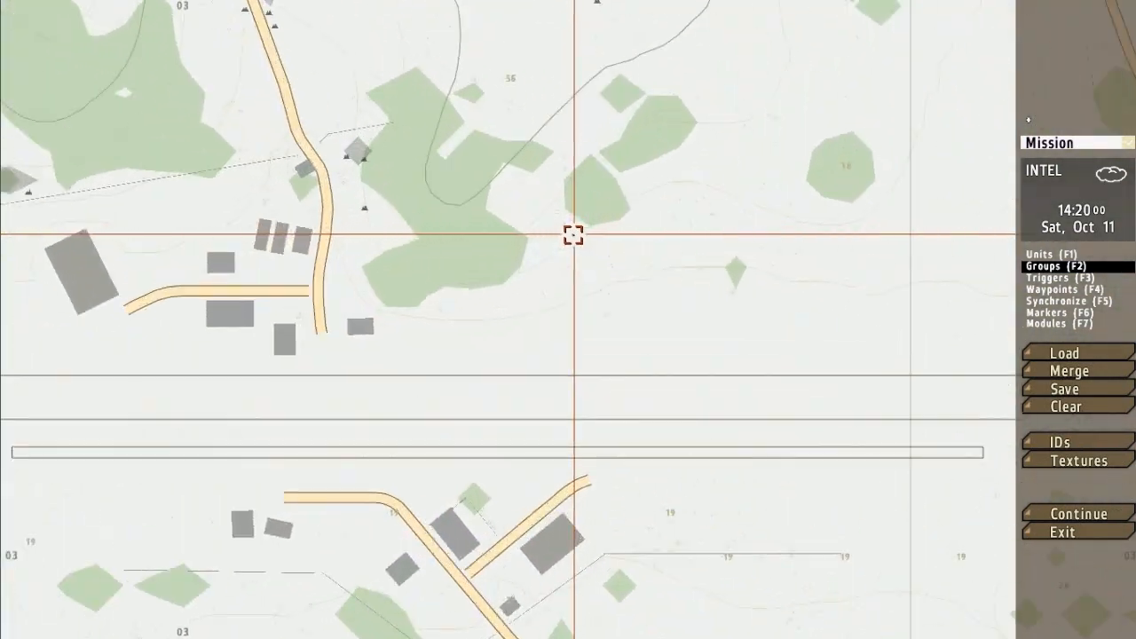
scroll(568, 249, down, 5)
scroll(567, 253, up, 3)
scroll(567, 253, down, 4)
scroll(568, 251, up, 6)
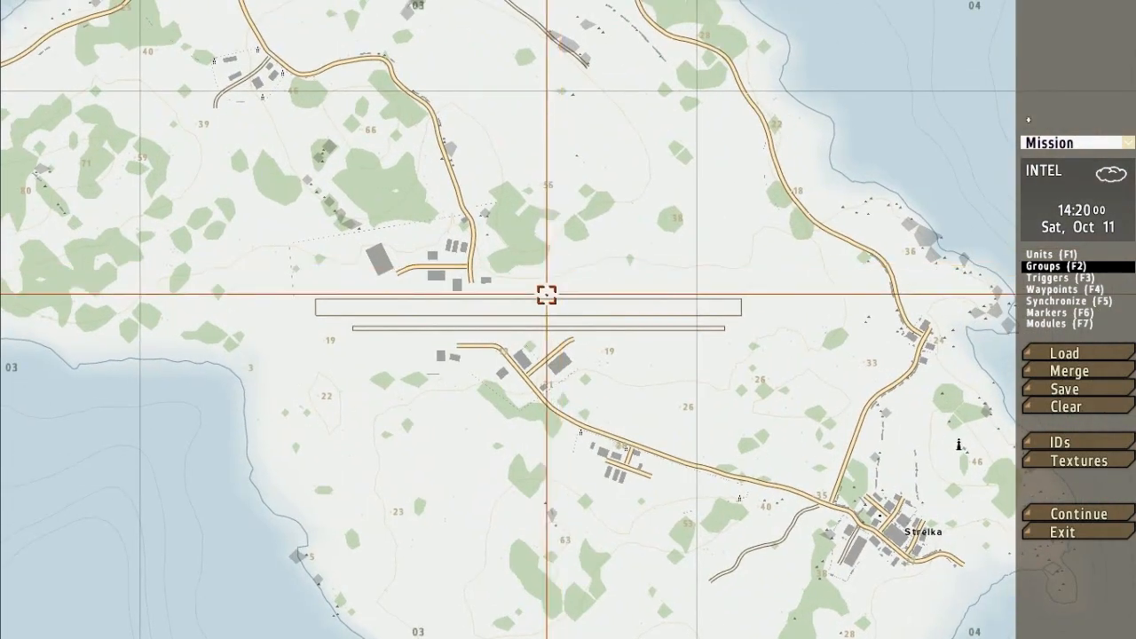
scroll(546, 295, up, 3)
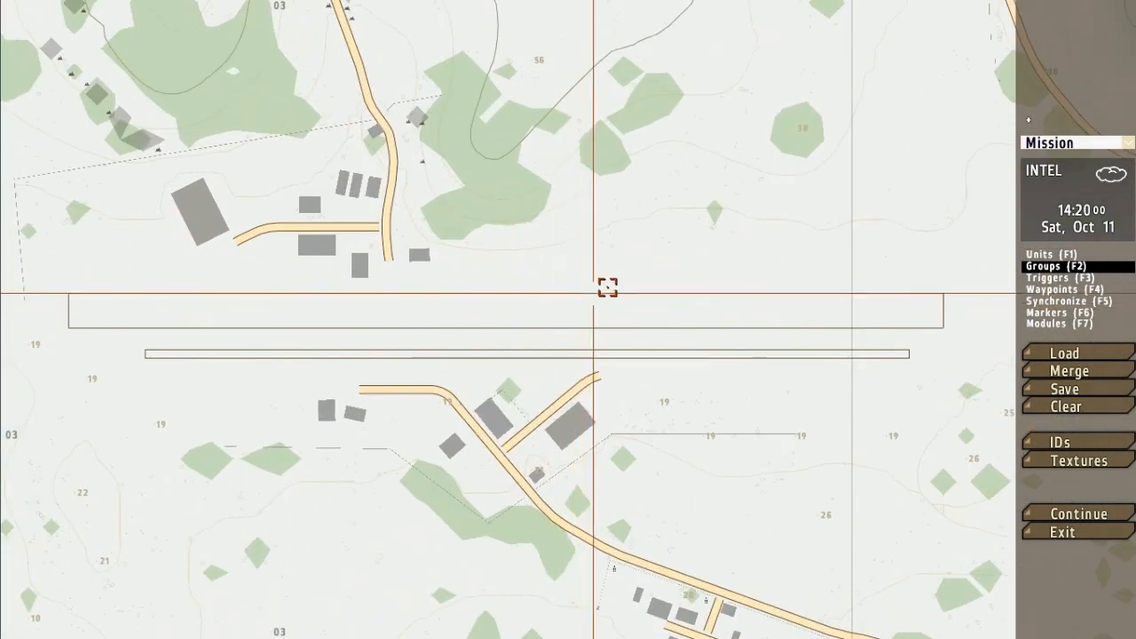
scroll(654, 284, down, 4)
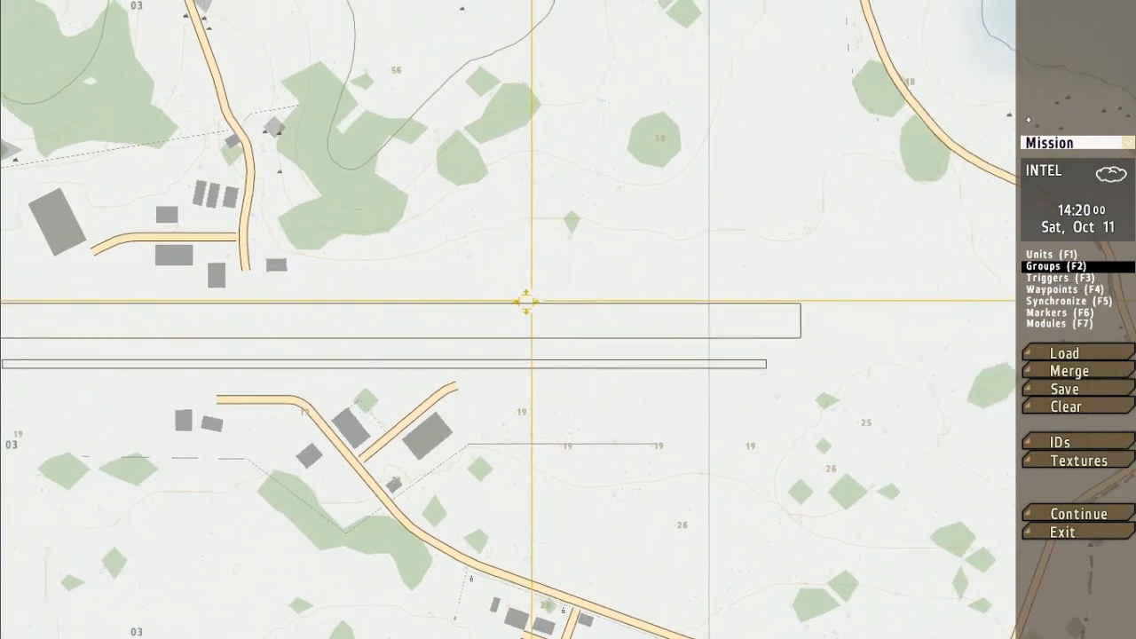
scroll(548, 294, down, 5)
scroll(541, 293, up, 10)
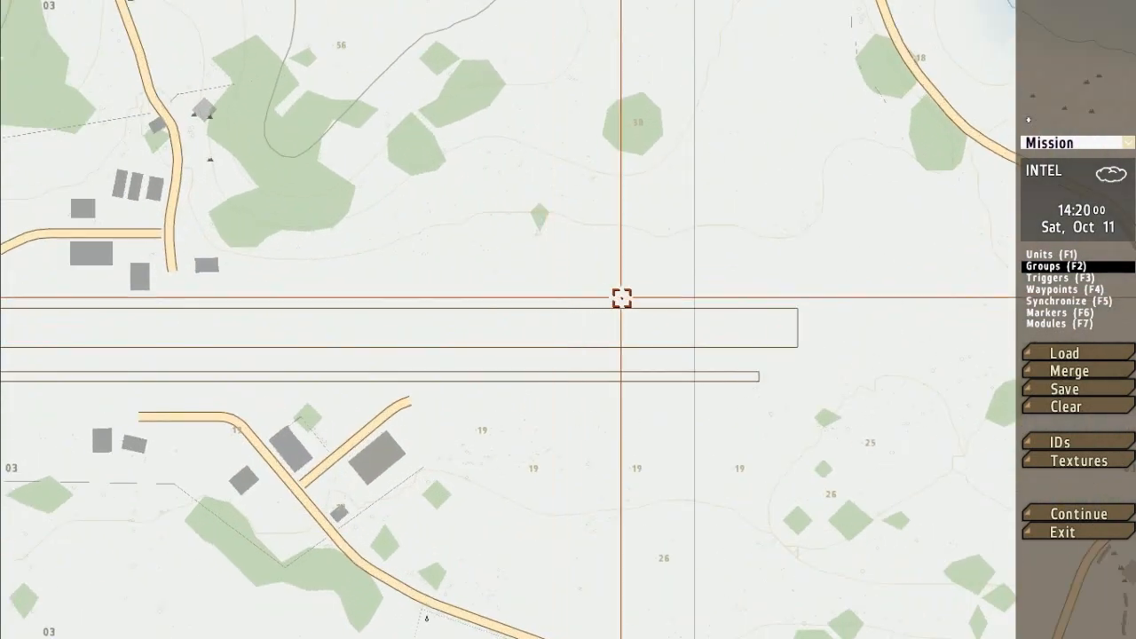
right_drag(686, 298, 828, 290)
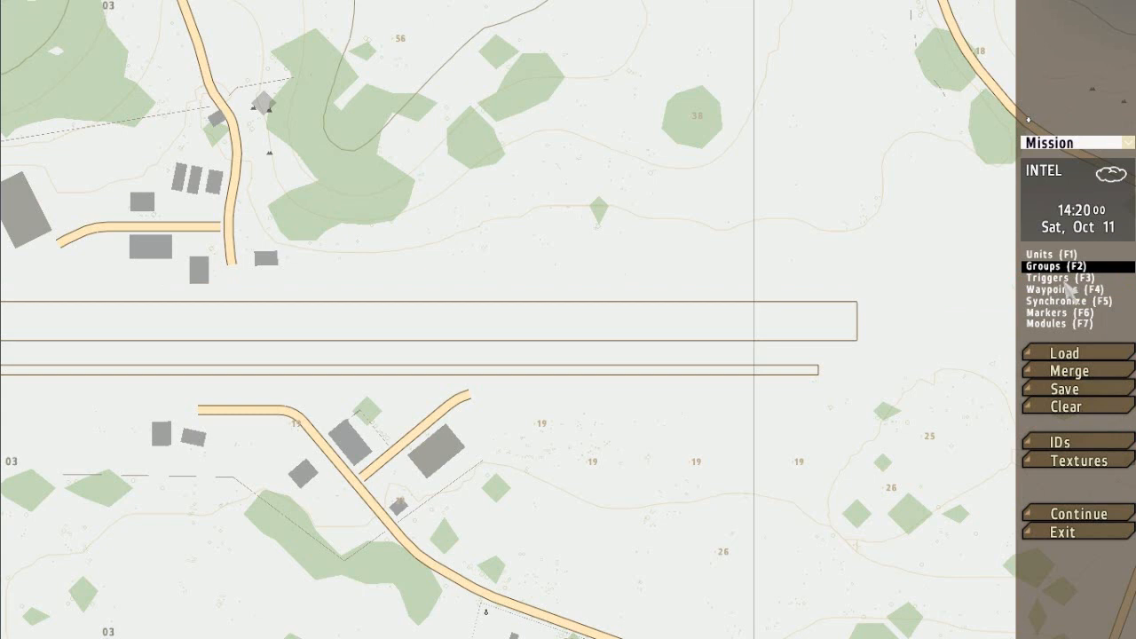
- In Triggers mode, open the settings for a new trigger on the runway, review them and cancel without inserting it
double_click(552, 332)
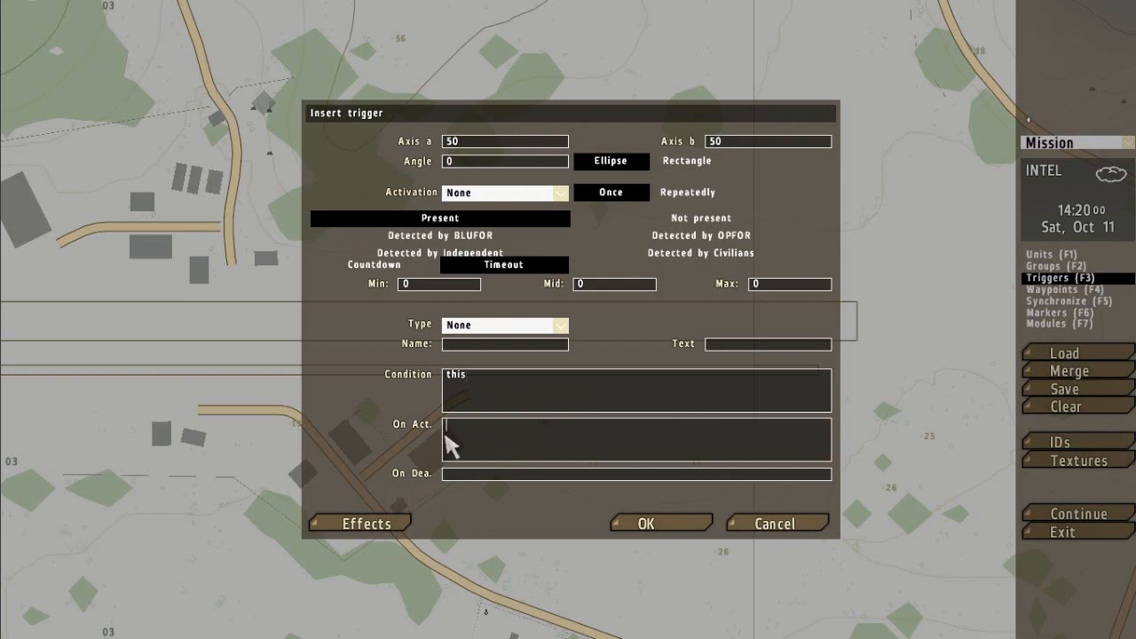
click(792, 523)
scroll(616, 383, down, 10)
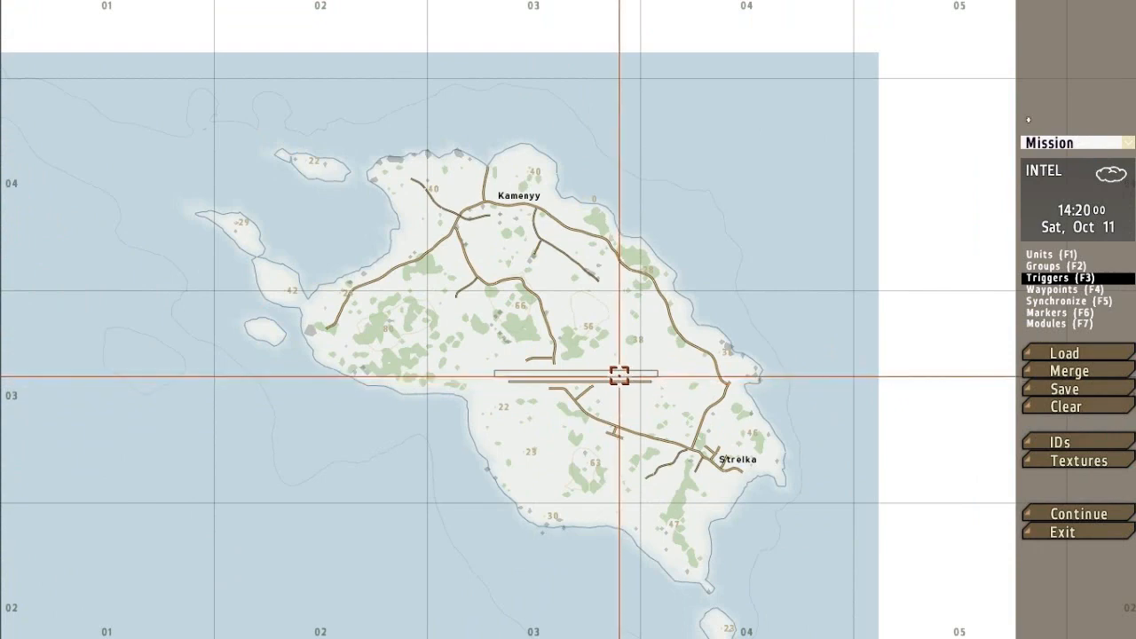
scroll(618, 374, up, 8)
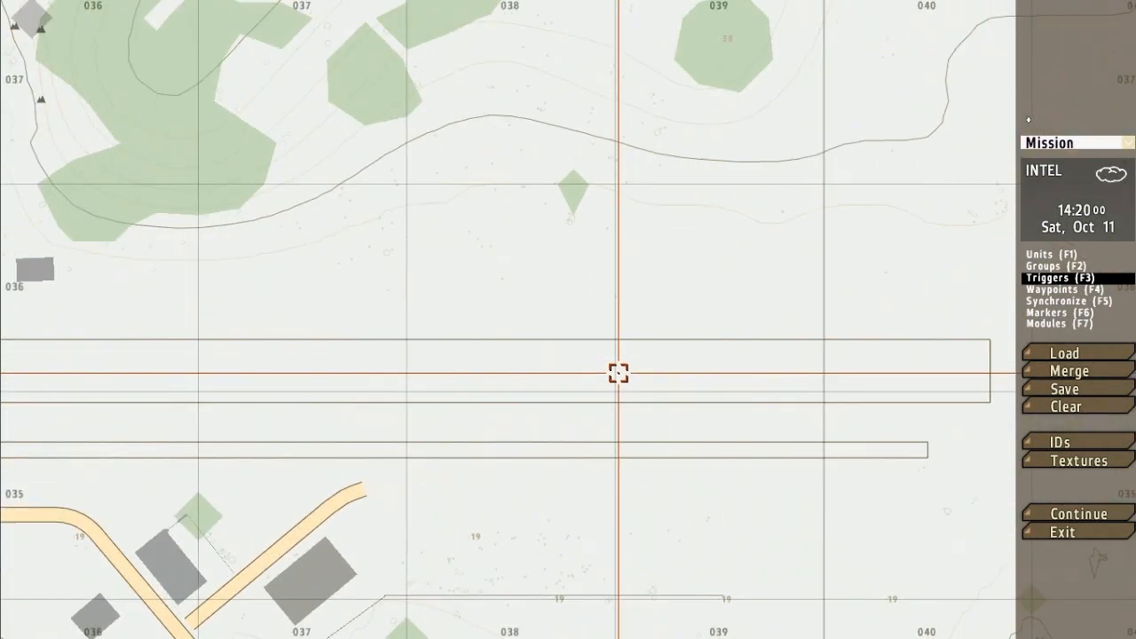
scroll(616, 372, down, 5)
- Switch to Units mode and insert a player-controlled unit on the eastern part of the runway
click(1056, 292)
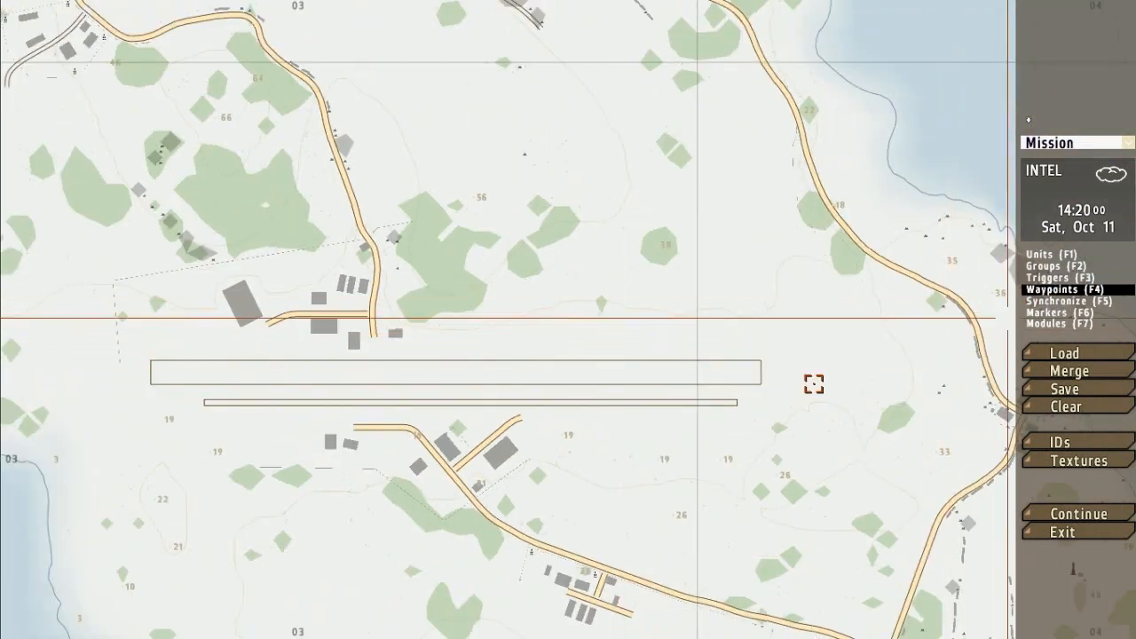
click(1046, 253)
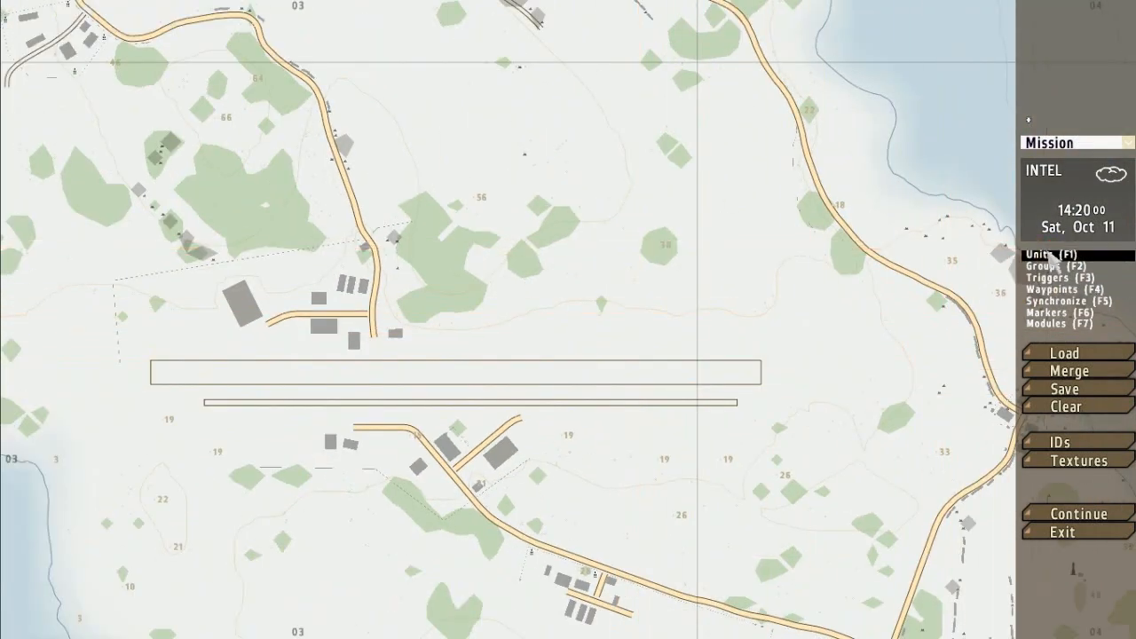
double_click(635, 376)
click(664, 529)
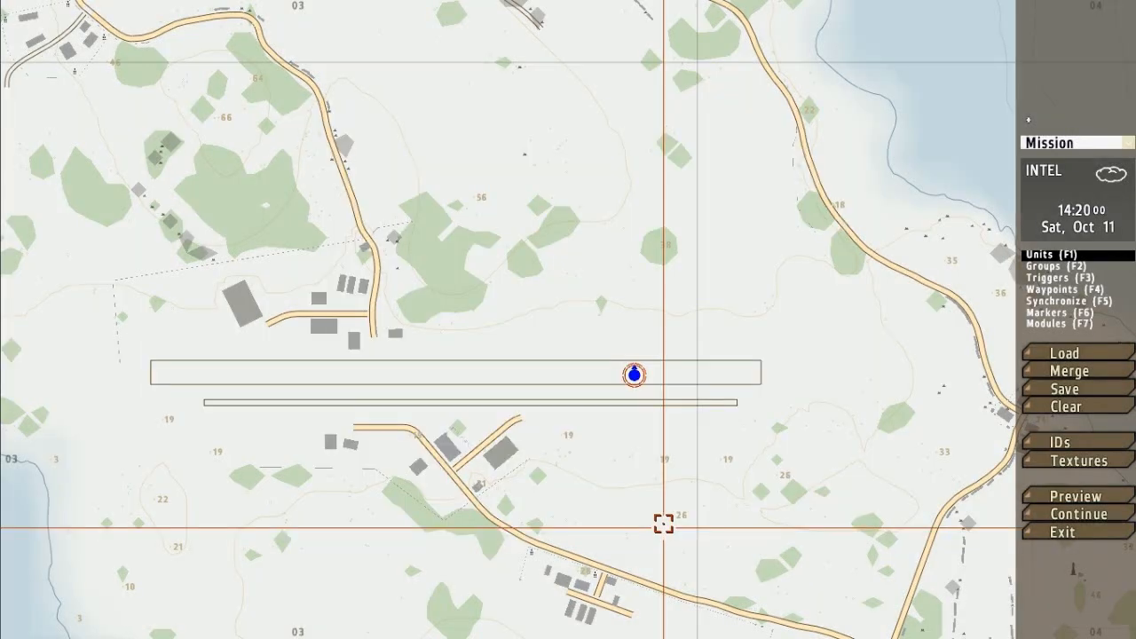
- In Waypoints mode, insert a MOVE waypoint for the player unit and reposition it just north of the runway, northwest of the unit
scroll(664, 525, up, 5)
click(1069, 291)
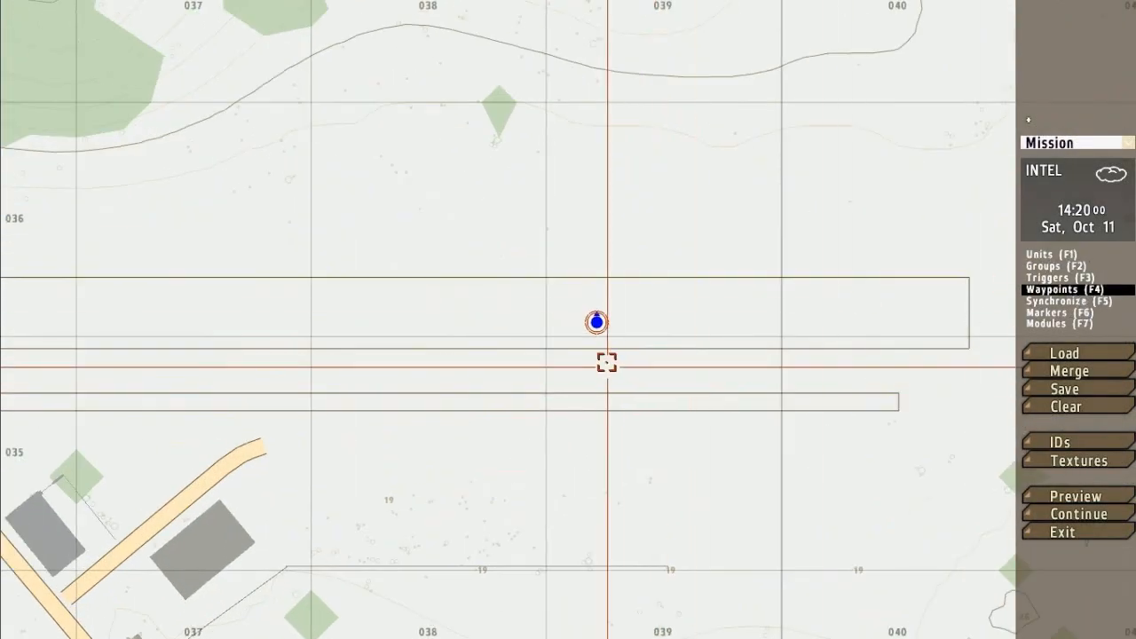
right_drag(537, 375, 405, 495)
double_click(614, 278)
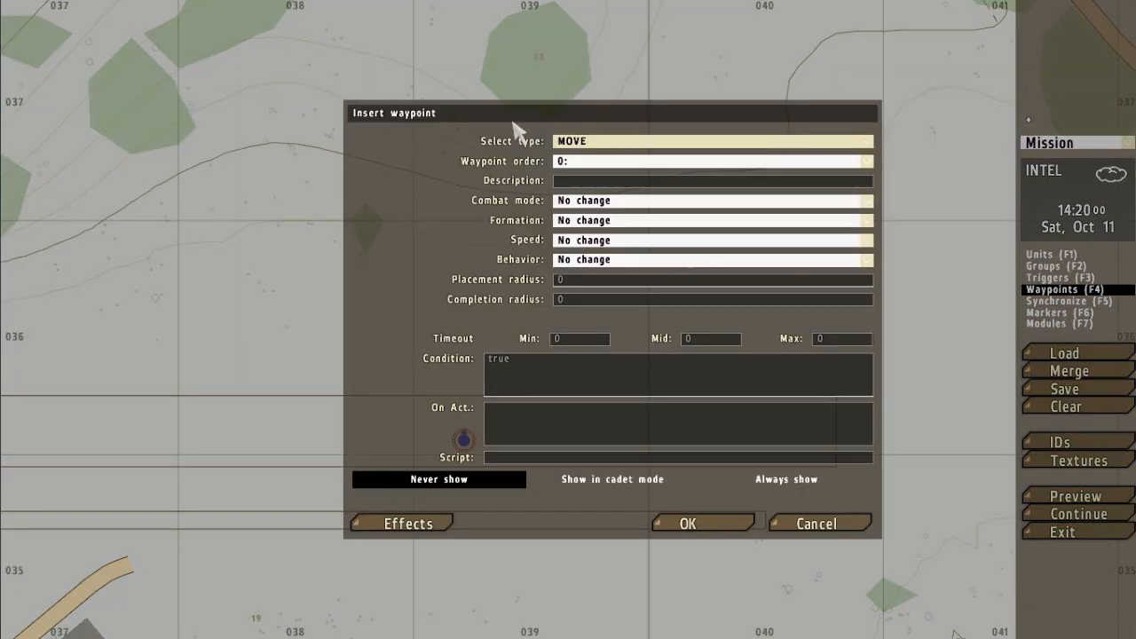
drag(512, 122, 586, 122)
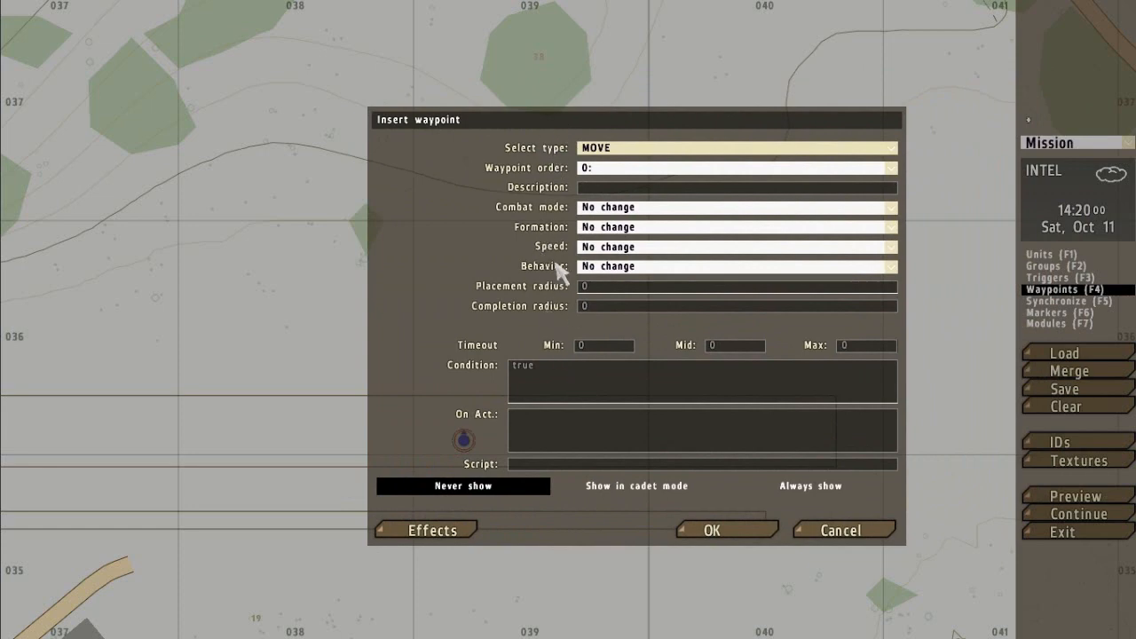
click(713, 531)
drag(608, 279, 380, 360)
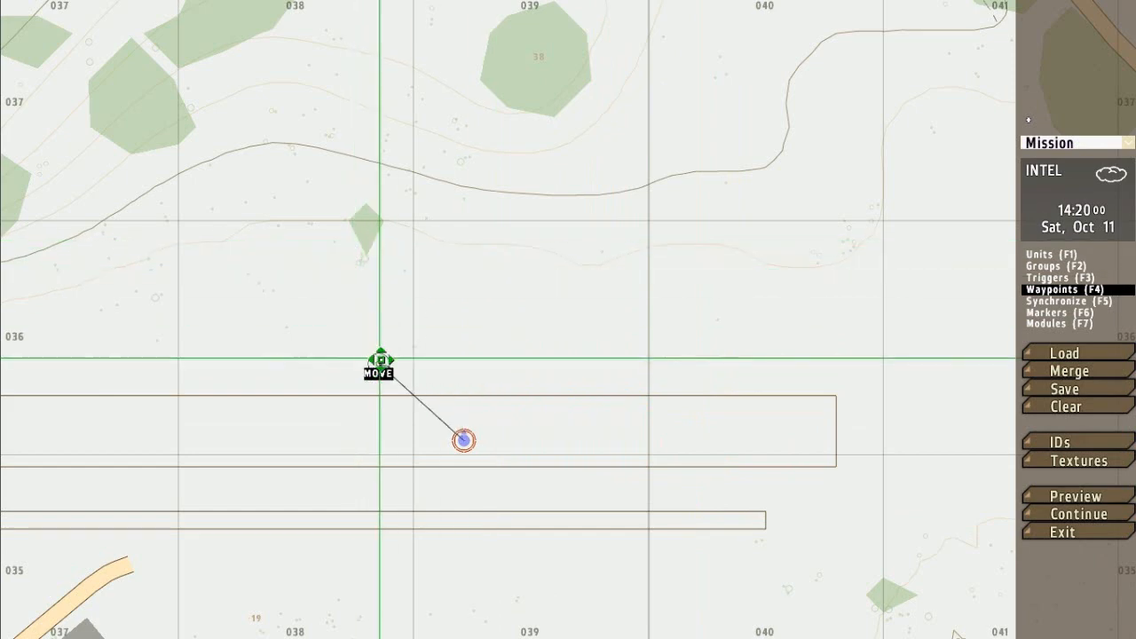
- Extend the player unit's route with two more MOVE waypoints north of the runway, the first to the northeast and the second further northwest
double_click(580, 261)
click(708, 522)
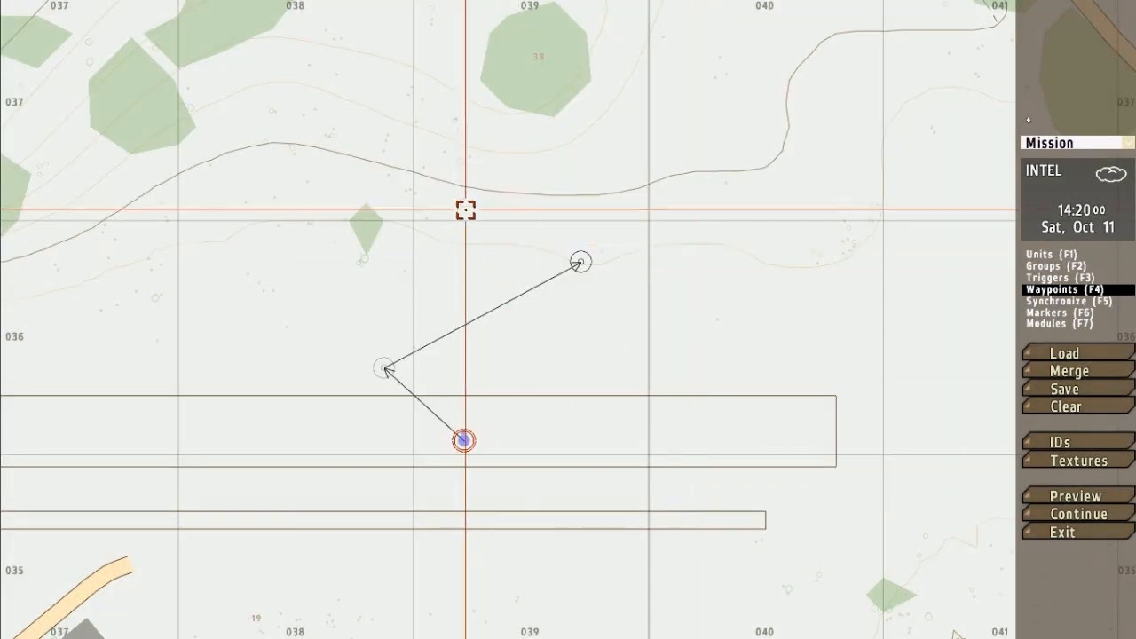
double_click(465, 209)
click(689, 524)
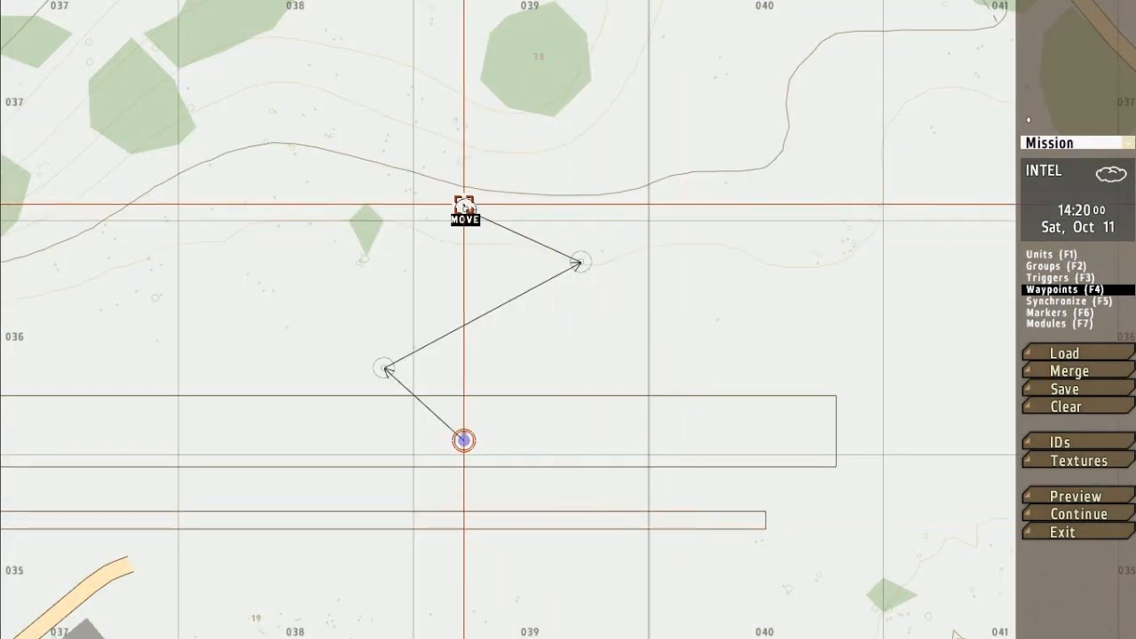
- Delete all of the player unit's waypoints
key(Delete)
key(Delete)
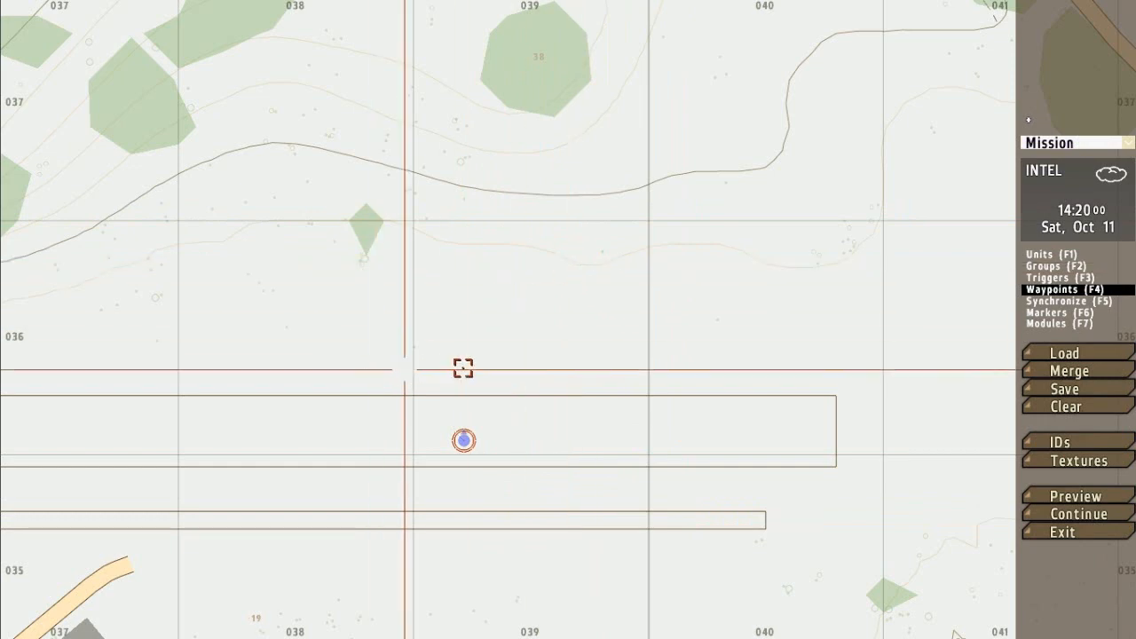
- Switch to Synchronize mode and look over the runway and the terrain around the player unit
scroll(647, 464, down, 5)
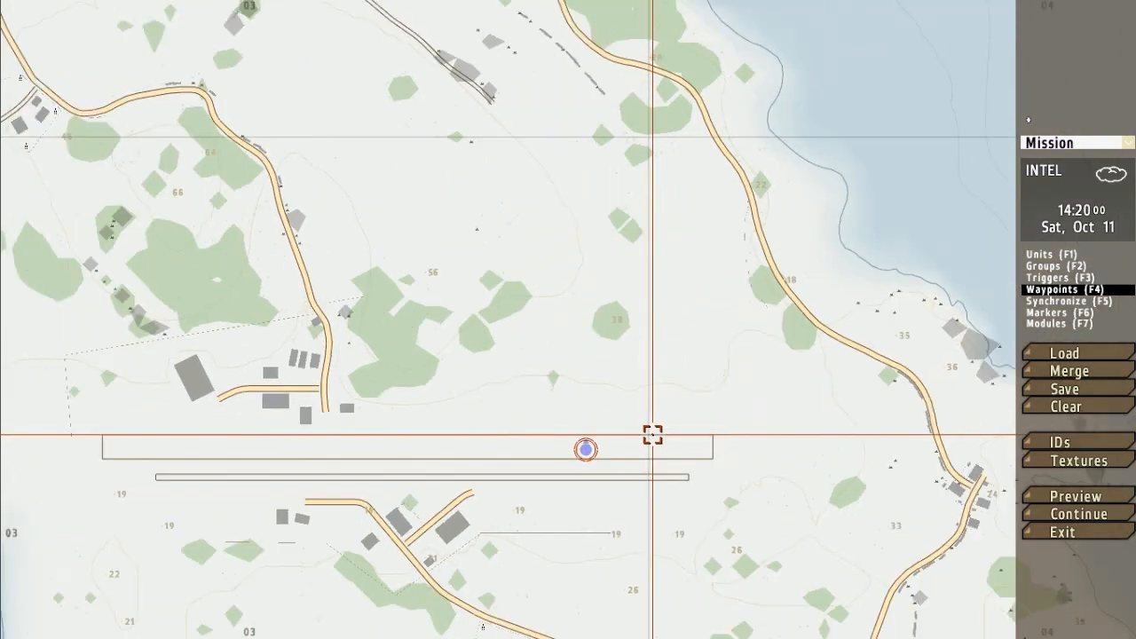
right_drag(631, 413, 672, 395)
scroll(695, 246, down, 3)
scroll(713, 388, up, 3)
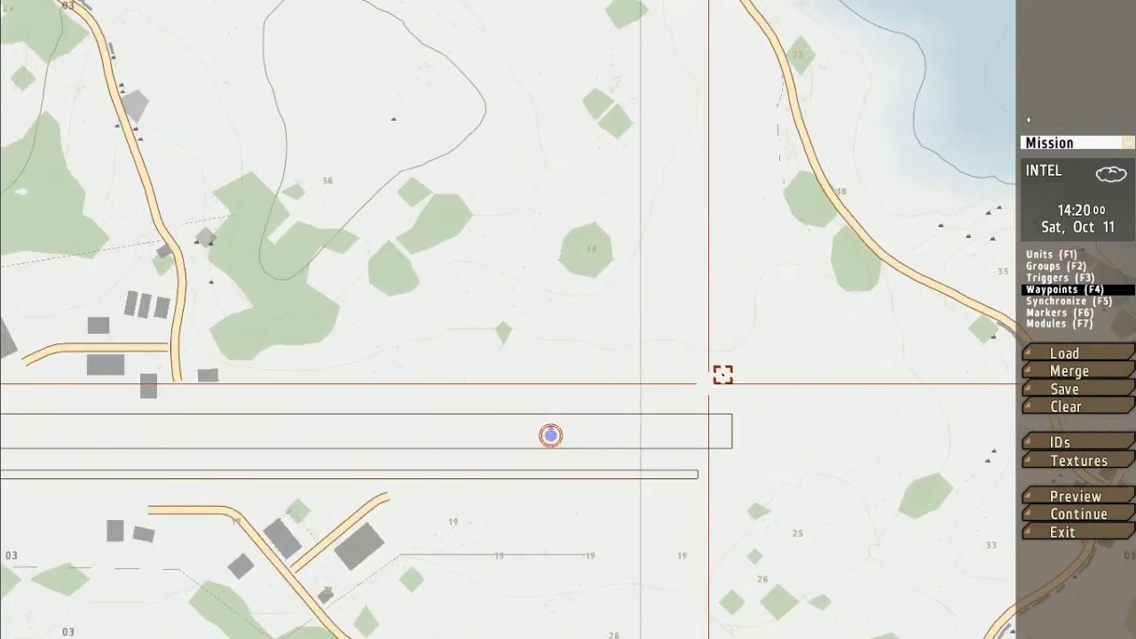
click(1056, 302)
scroll(634, 367, down, 4)
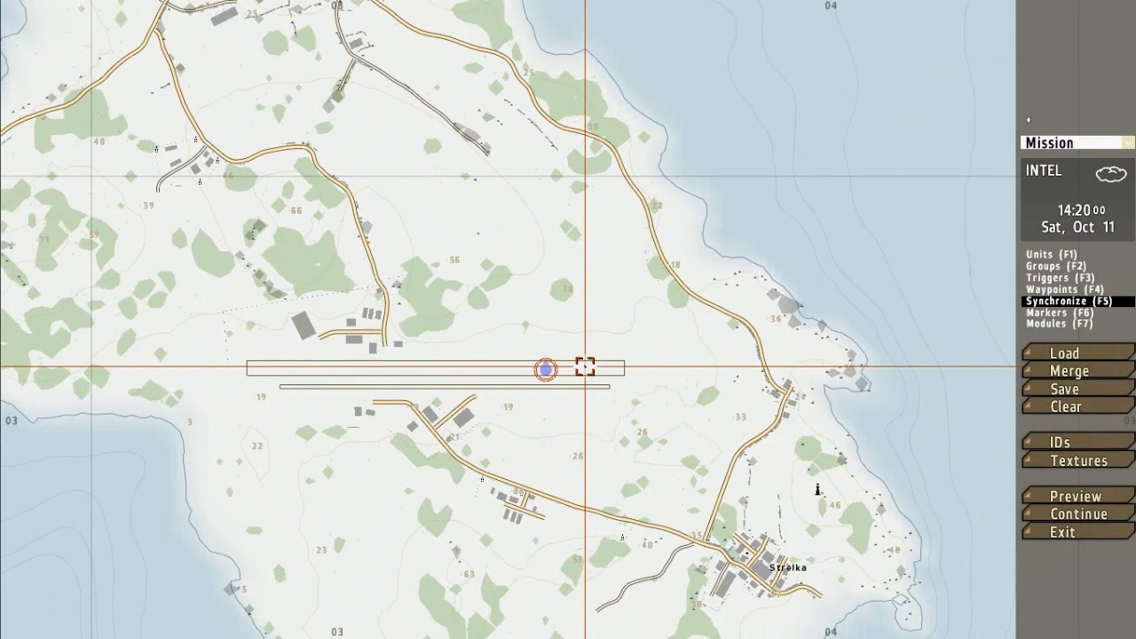
scroll(585, 367, down, 3)
scroll(585, 366, up, 8)
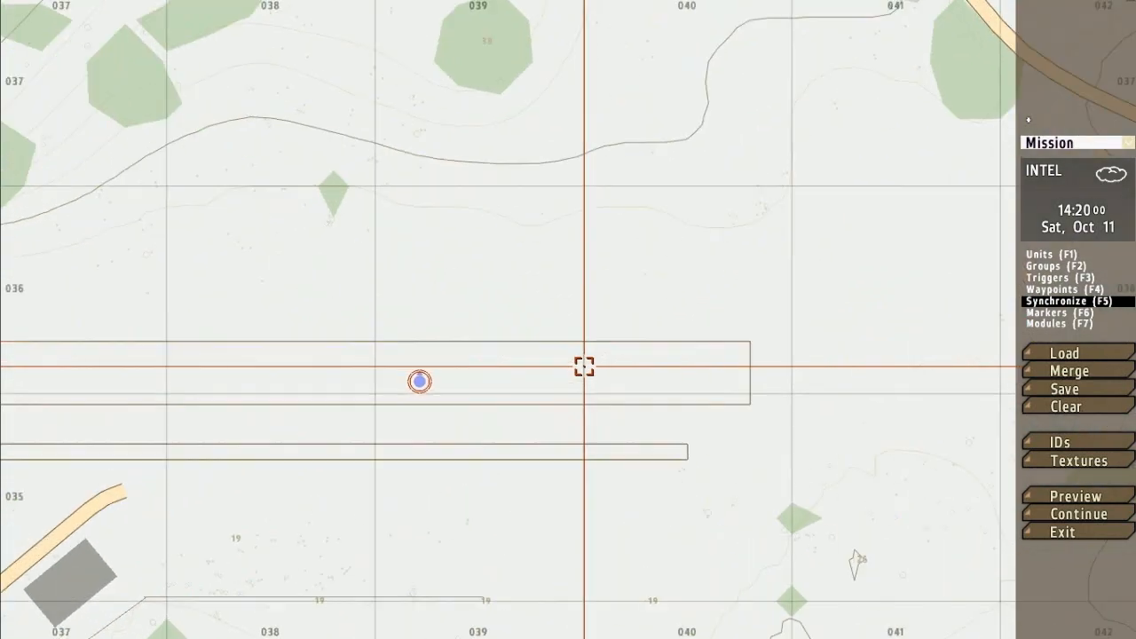
scroll(584, 366, up, 5)
scroll(614, 432, down, 3)
right_drag(613, 432, 749, 325)
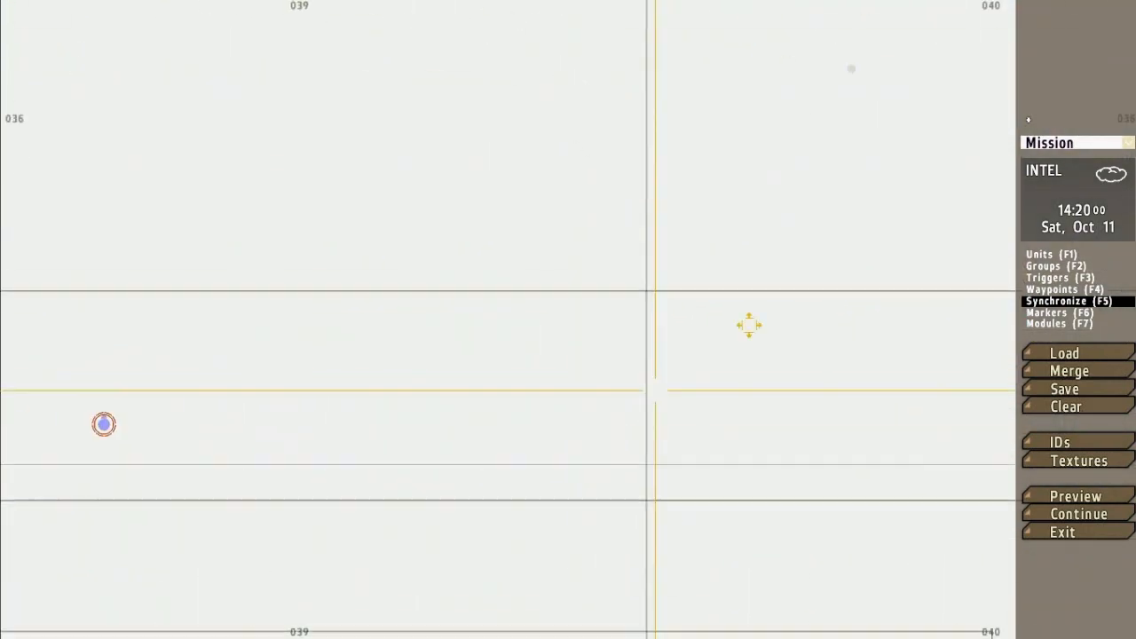
scroll(741, 320, down, 5)
scroll(677, 261, up, 4)
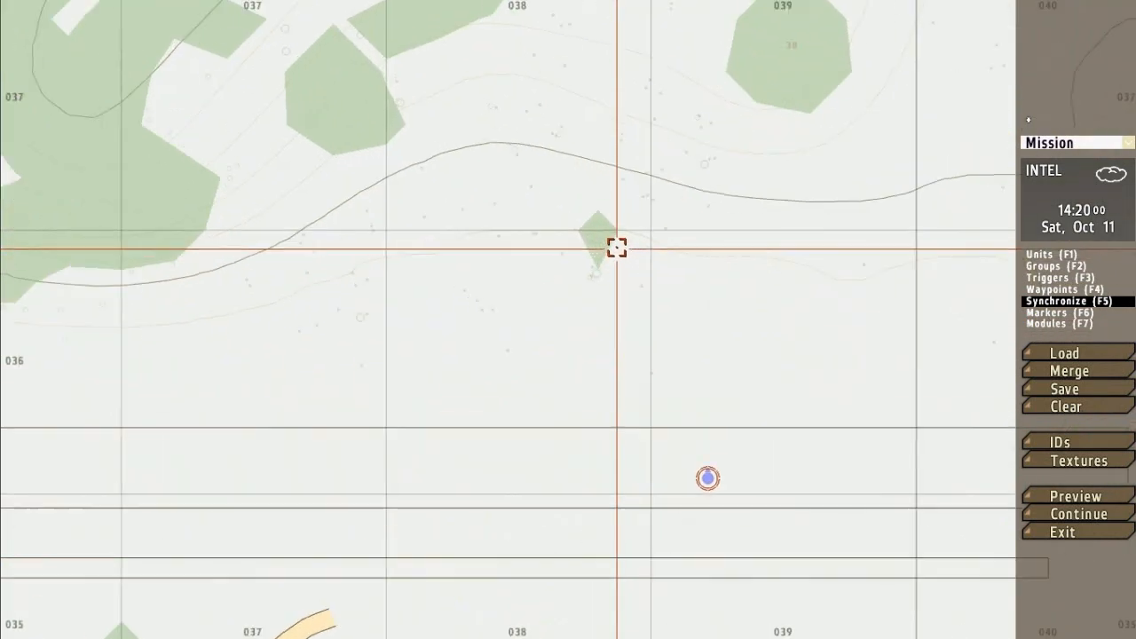
right_drag(617, 248, 591, 299)
right_drag(434, 299, 563, 367)
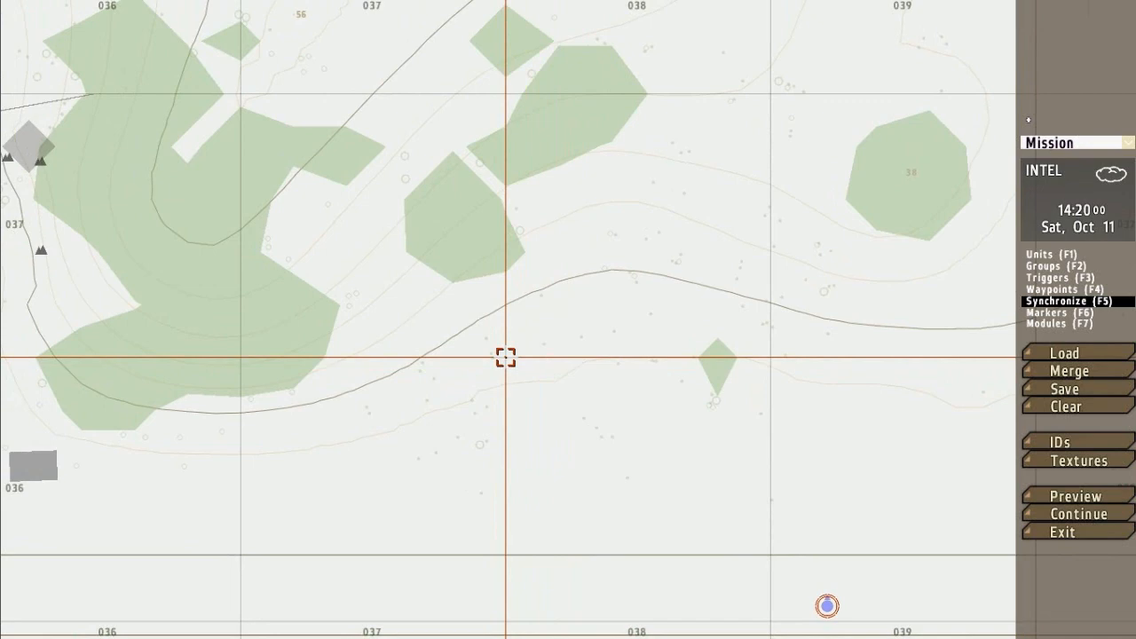
scroll(505, 357, down, 3)
scroll(644, 464, up, 2)
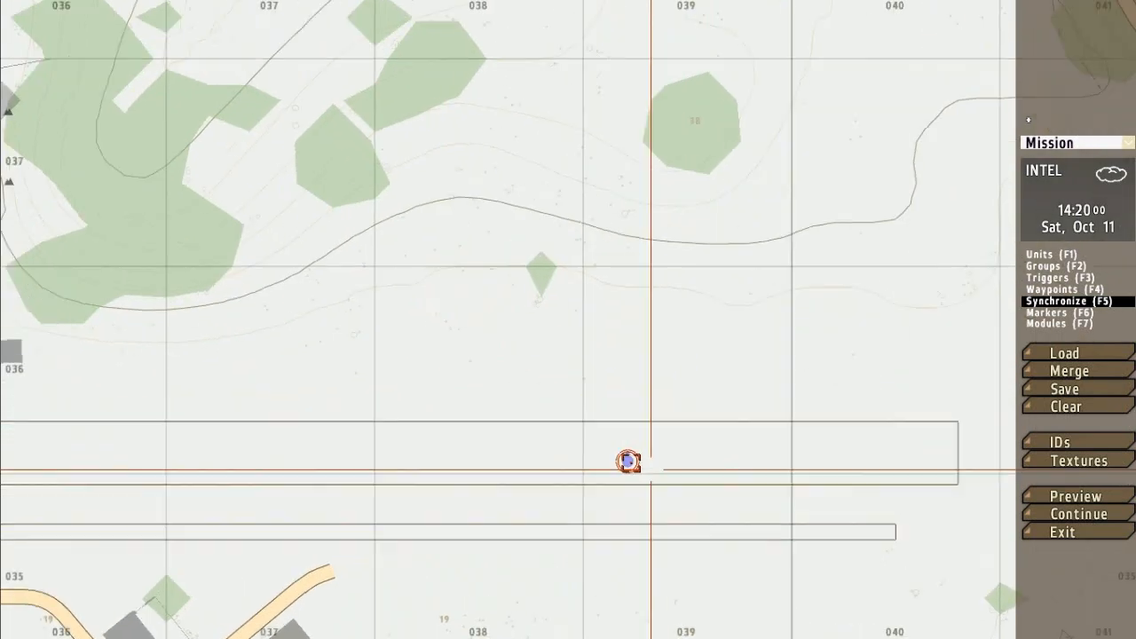
scroll(628, 462, down, 2)
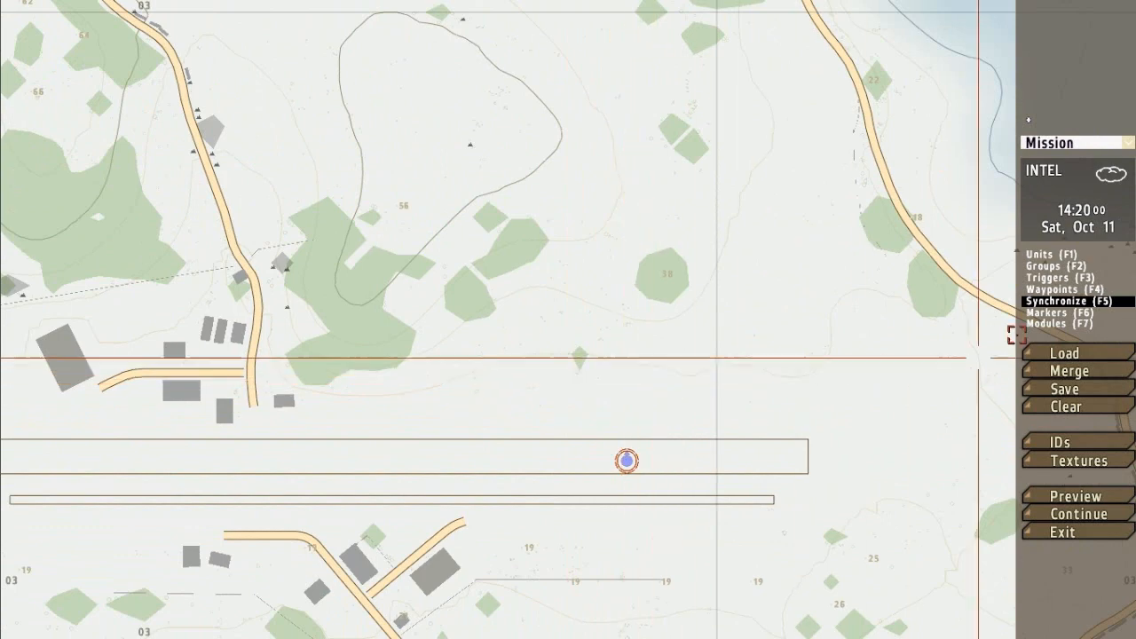
right_drag(669, 456, 722, 348)
- In Markers mode, start a new runway marker named dfsdf, try the Rectangle and Ellipse shapes, and return to Icon
scroll(680, 324, down, 5)
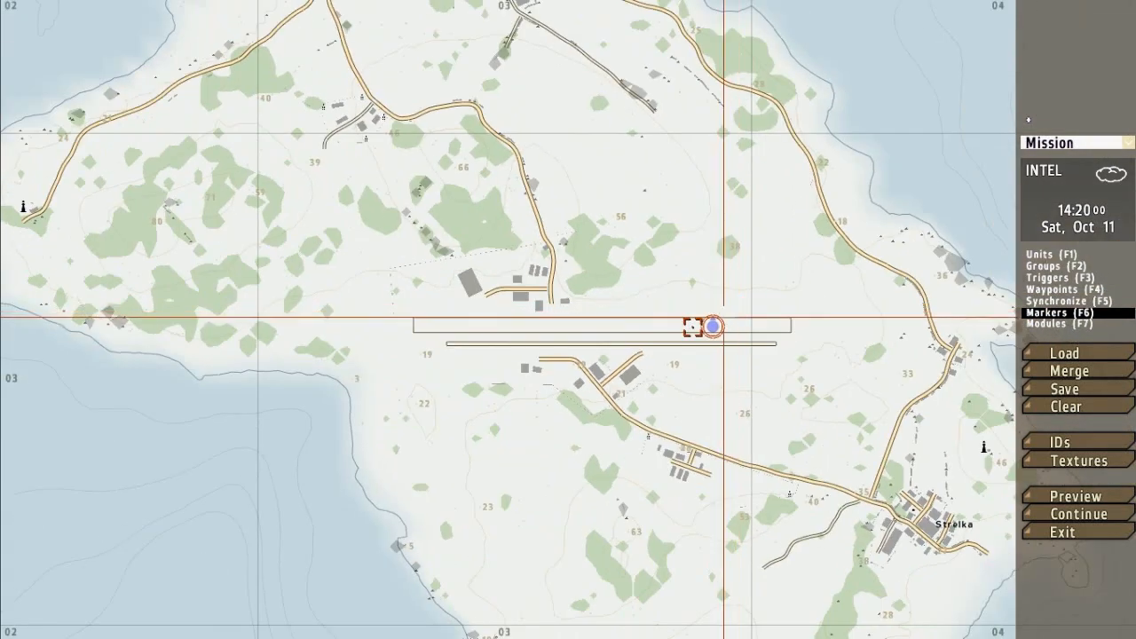
scroll(677, 325, up, 3)
double_click(678, 326)
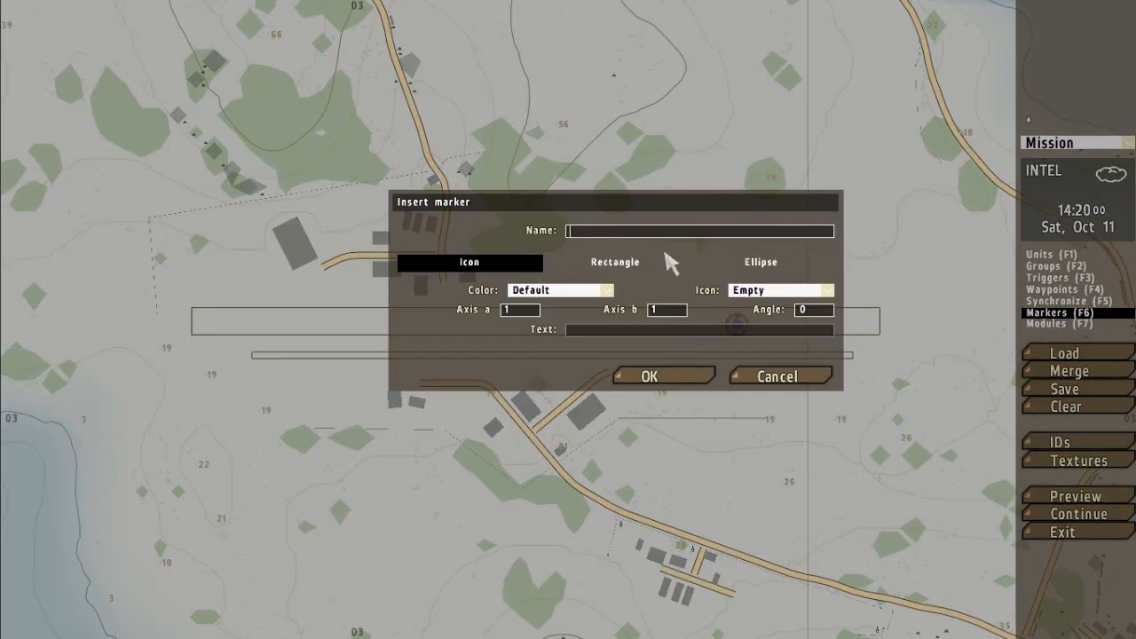
text(dfsdf)
click(607, 292)
click(609, 304)
click(642, 264)
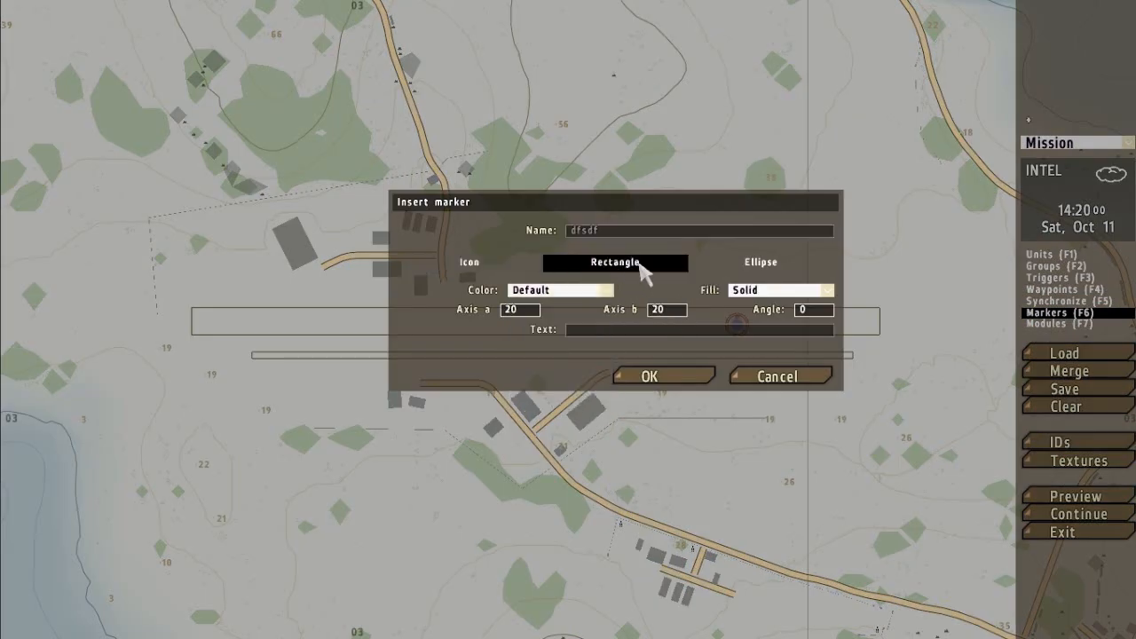
click(761, 266)
click(502, 267)
- Give the marker the Flag (USA) icon, insert it and shift it slightly west along the runway's upper edge
click(796, 289)
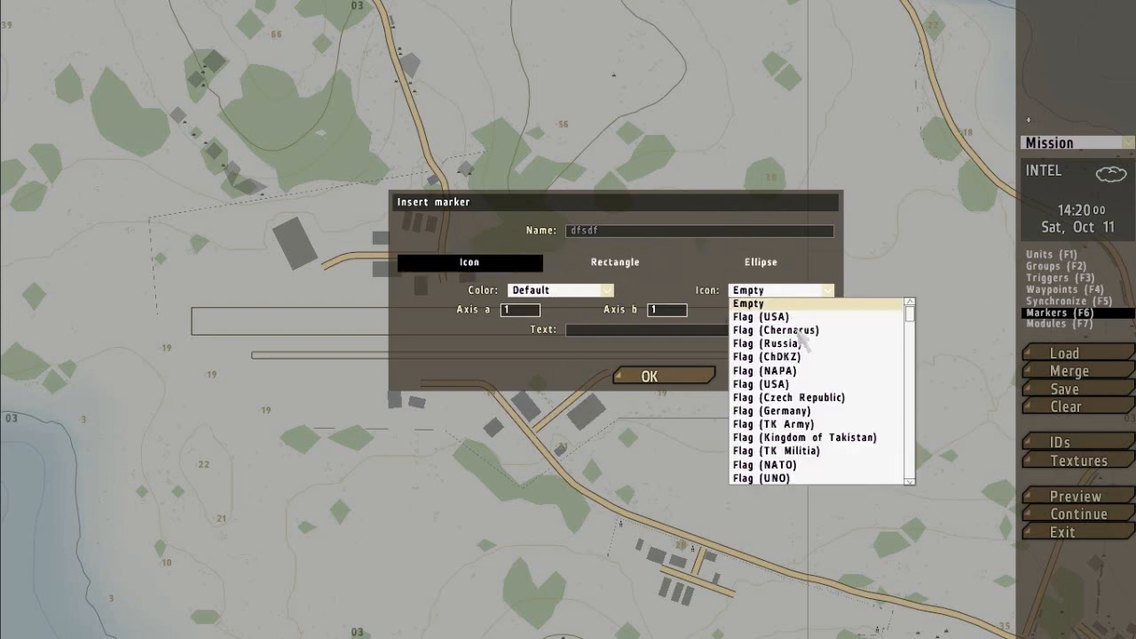
scroll(799, 373, down, 2)
click(782, 317)
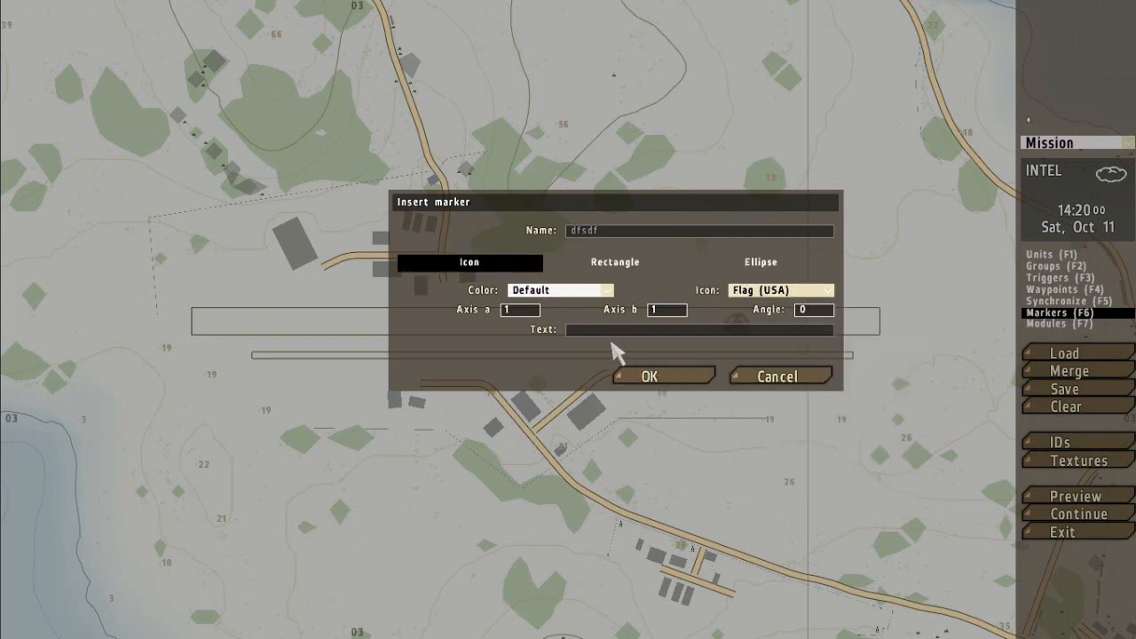
click(664, 377)
drag(675, 322, 635, 309)
scroll(572, 364, up, 5)
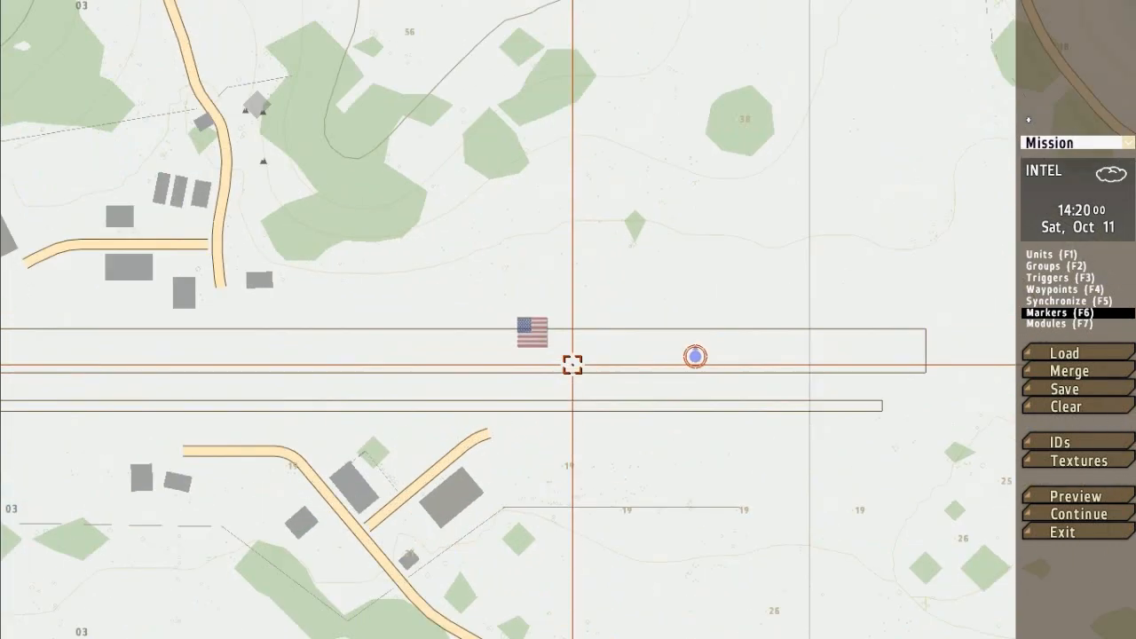
scroll(572, 364, down, 1)
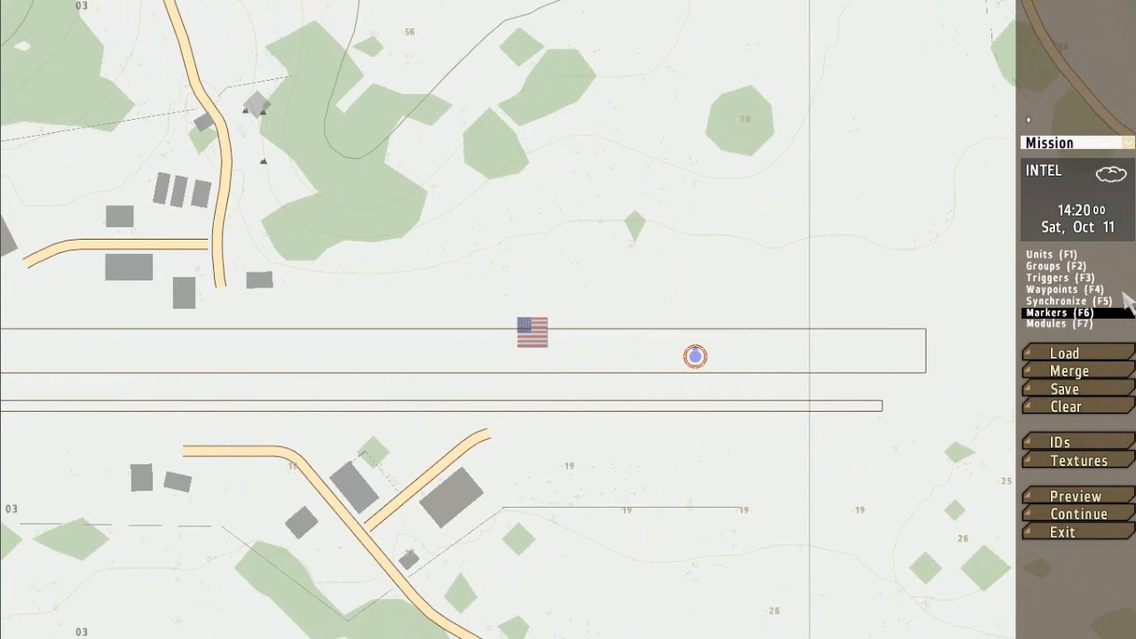
- Inspect the flag marker in Waypoints and Markers modes, and delete it together with the player unit on the runway
click(1065, 289)
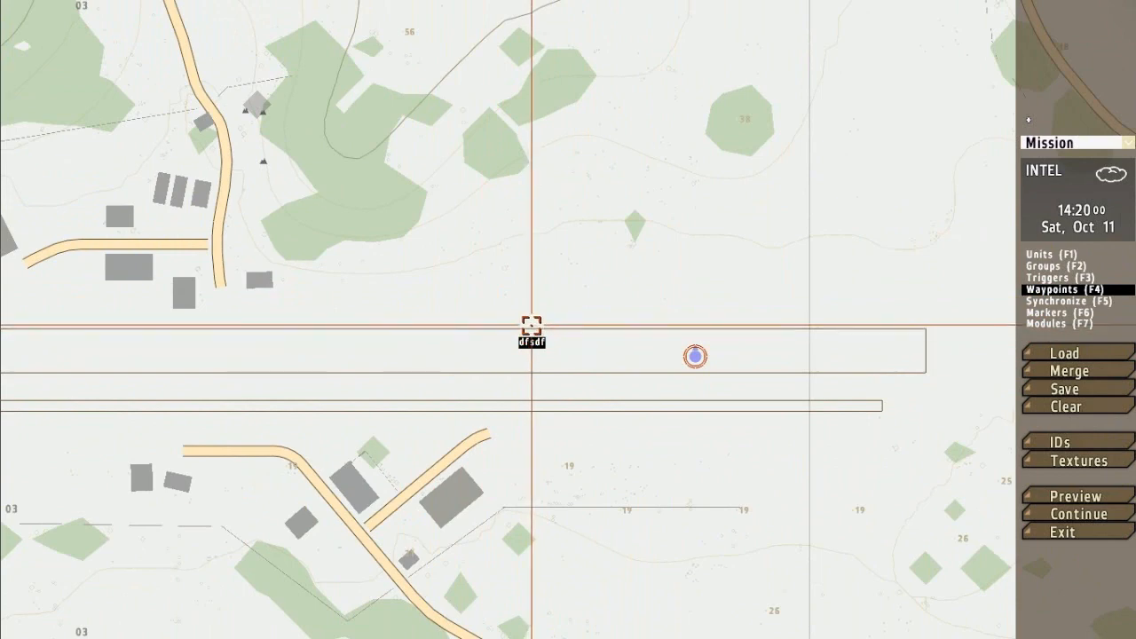
click(1068, 313)
scroll(532, 330, down, 4)
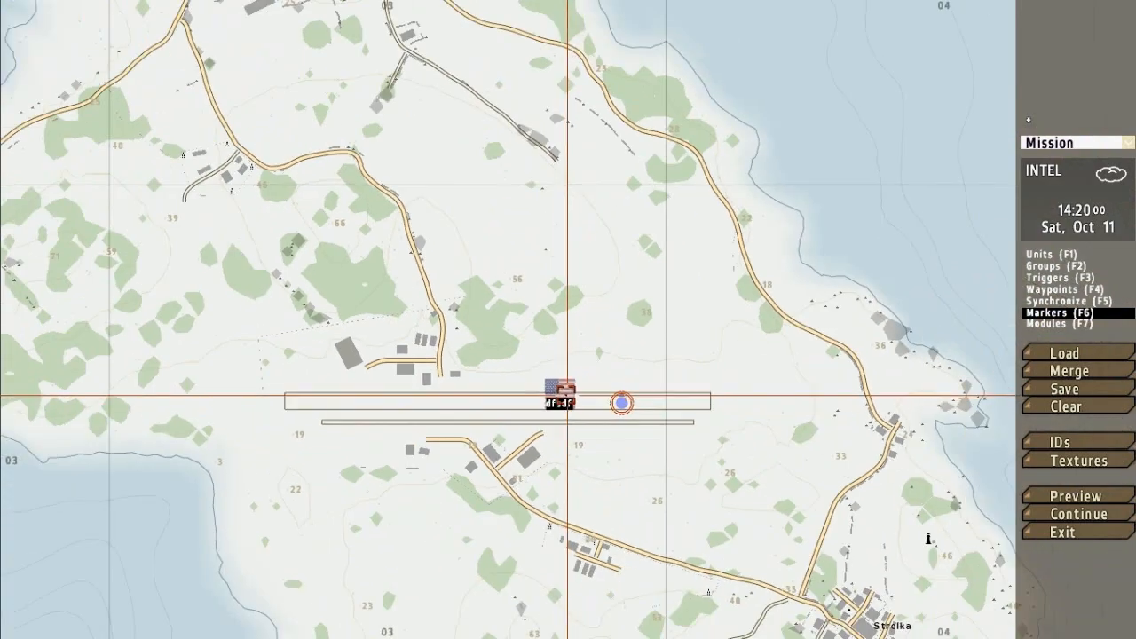
scroll(568, 397, down, 5)
scroll(560, 393, up, 6)
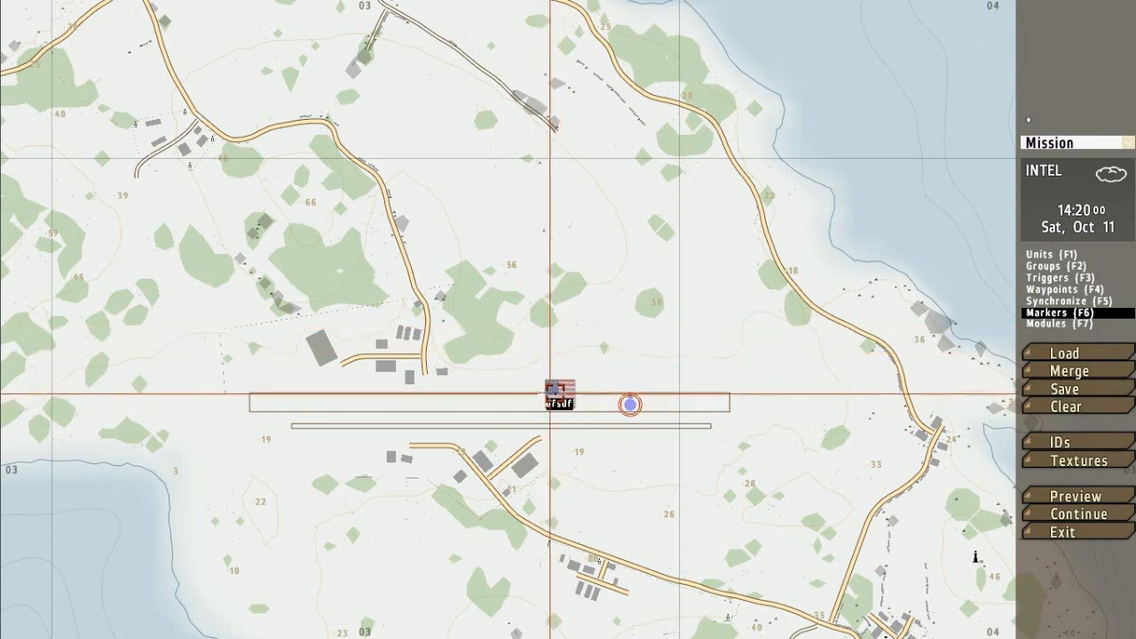
key(Delete)
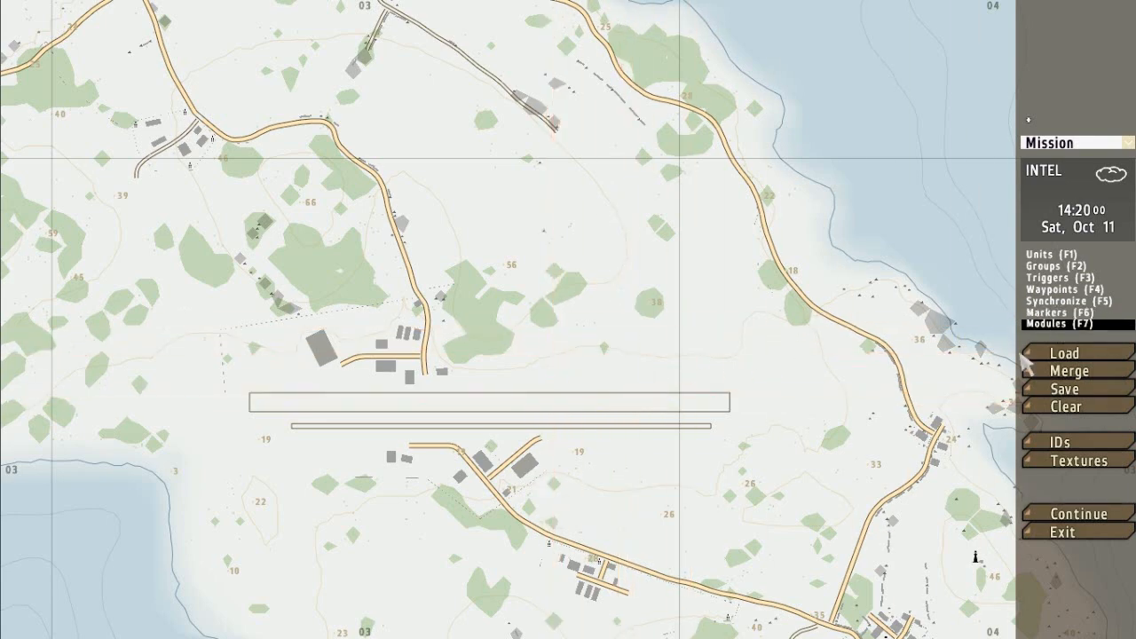
- Start a new module on the runway's eastern part and look through the ACE entries among the available module types
right_drag(837, 506, 872, 384)
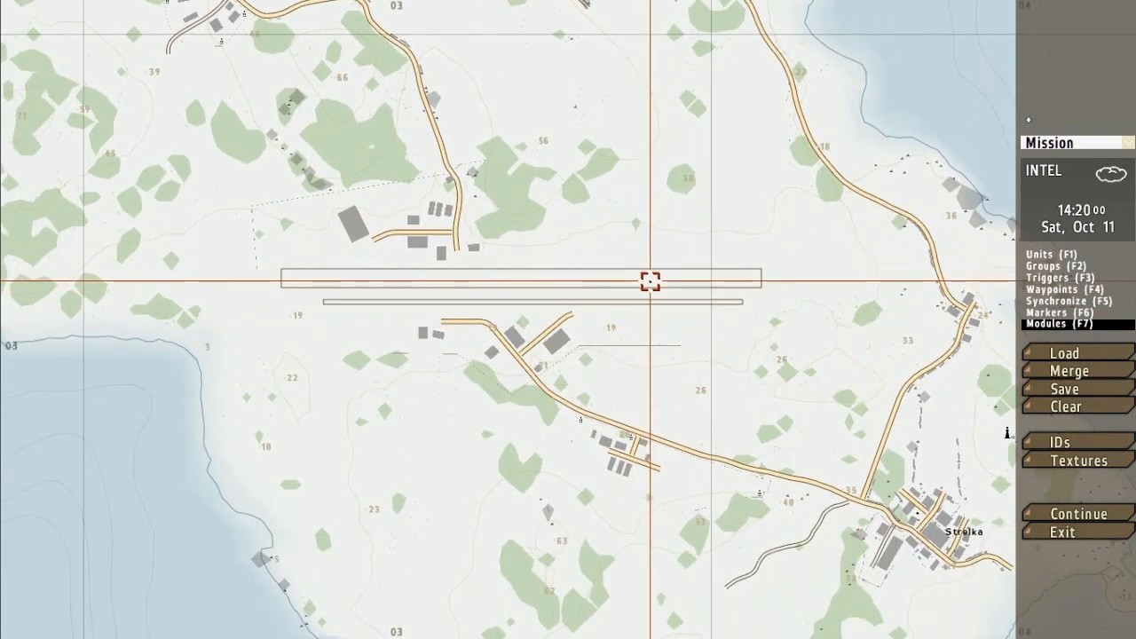
double_click(650, 280)
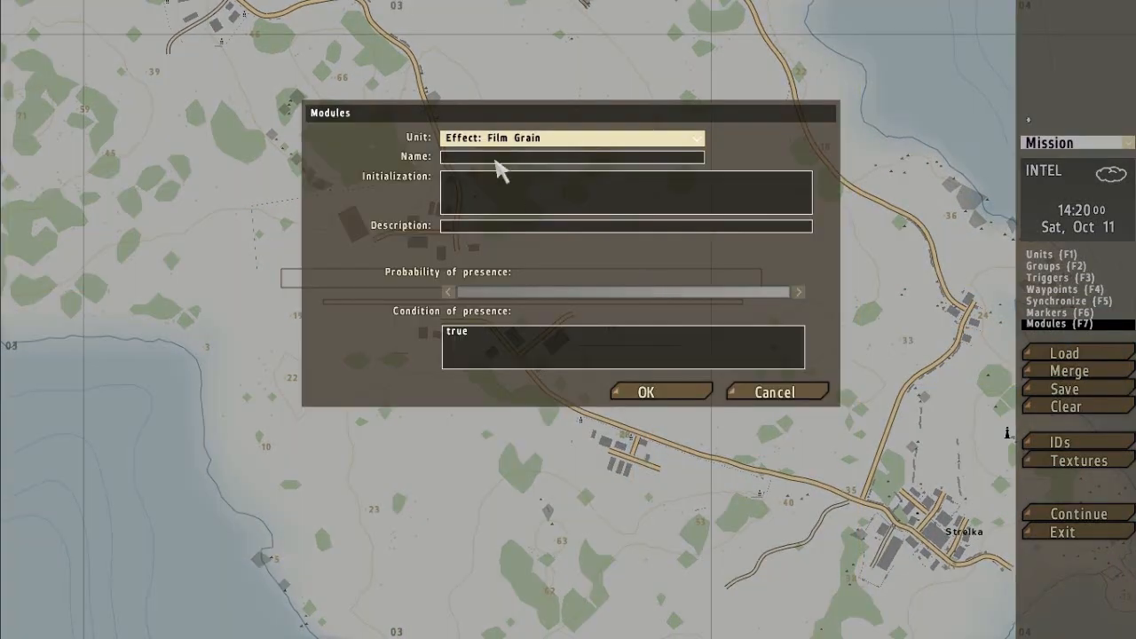
click(573, 139)
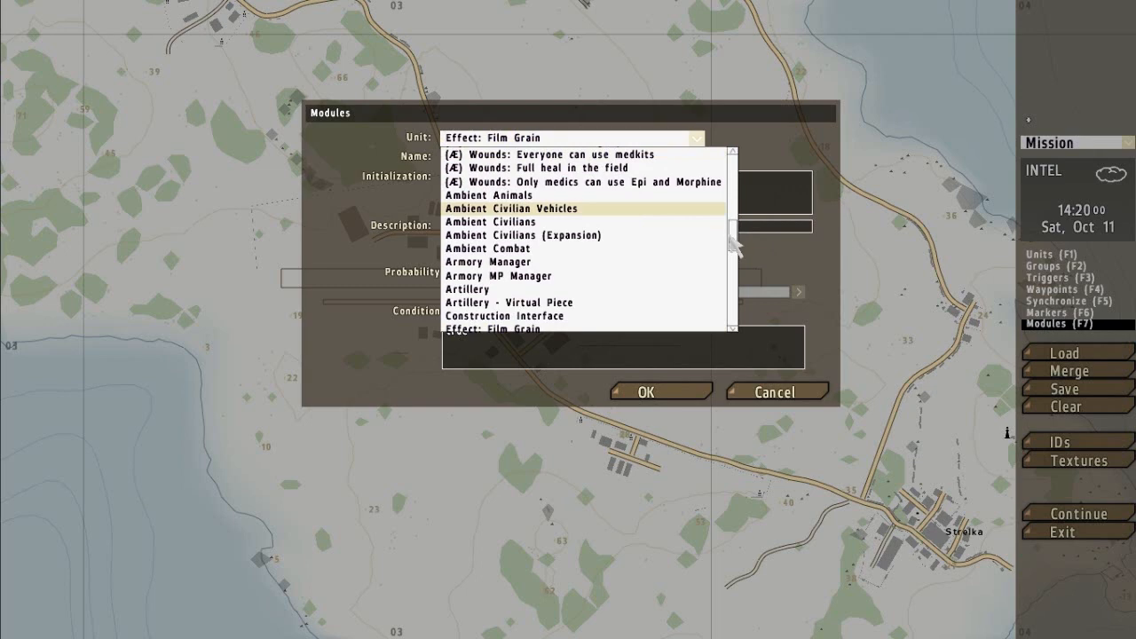
mouse_move(733, 234)
mouse_down()
mouse_move(735, 172)
mouse_move(737, 257)
mouse_move(737, 212)
mouse_up()
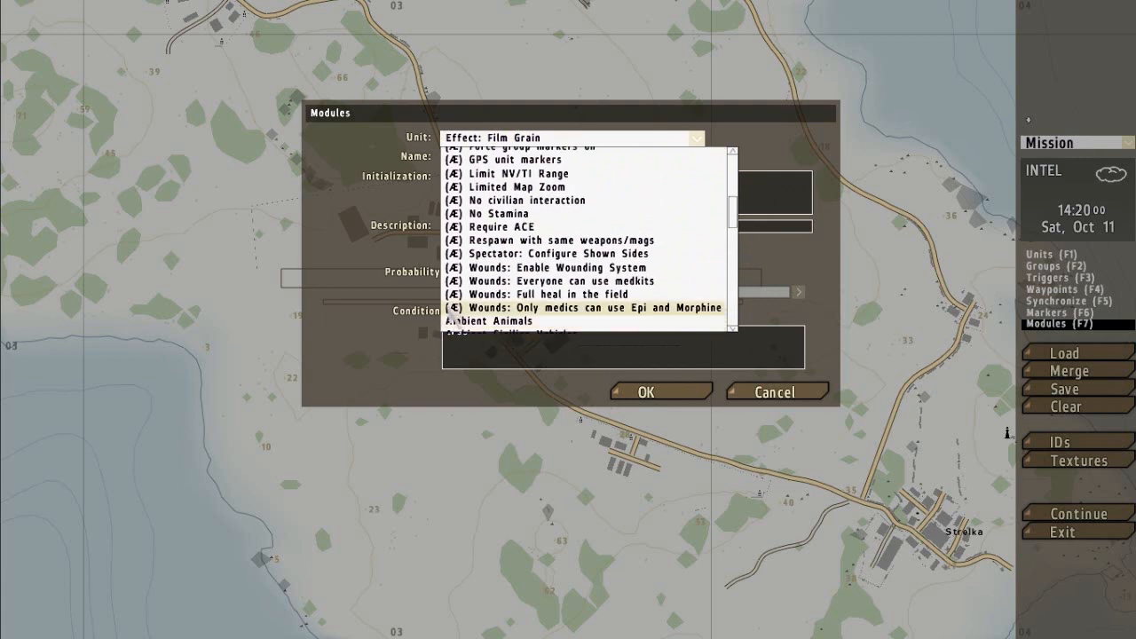
scroll(449, 314, up, 3)
scroll(450, 311, up, 5)
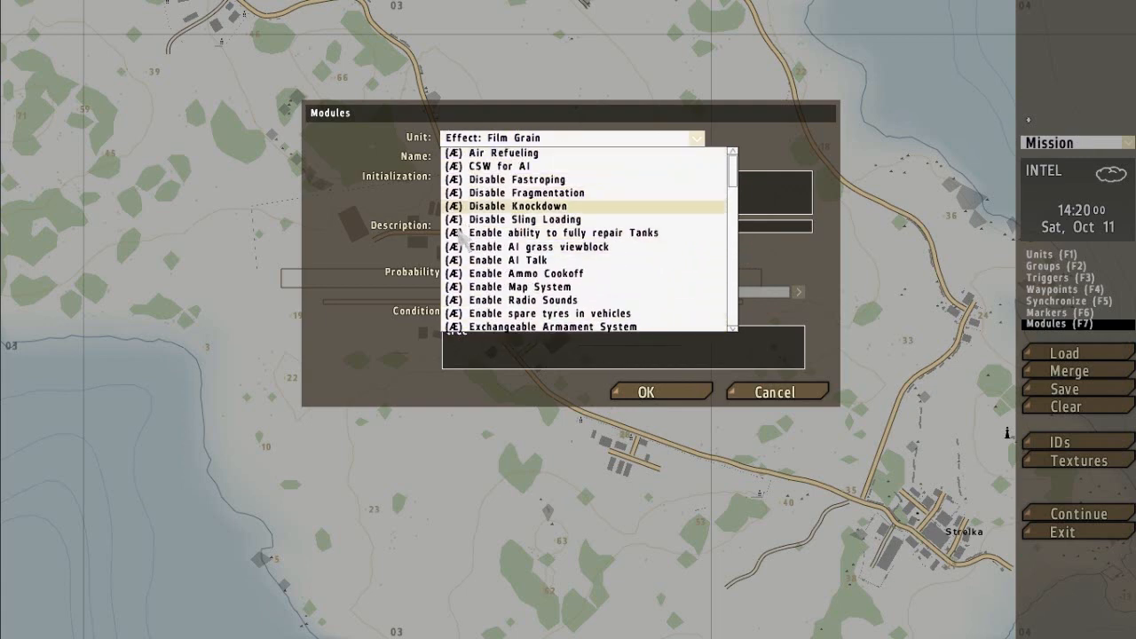
scroll(466, 302, down, 3)
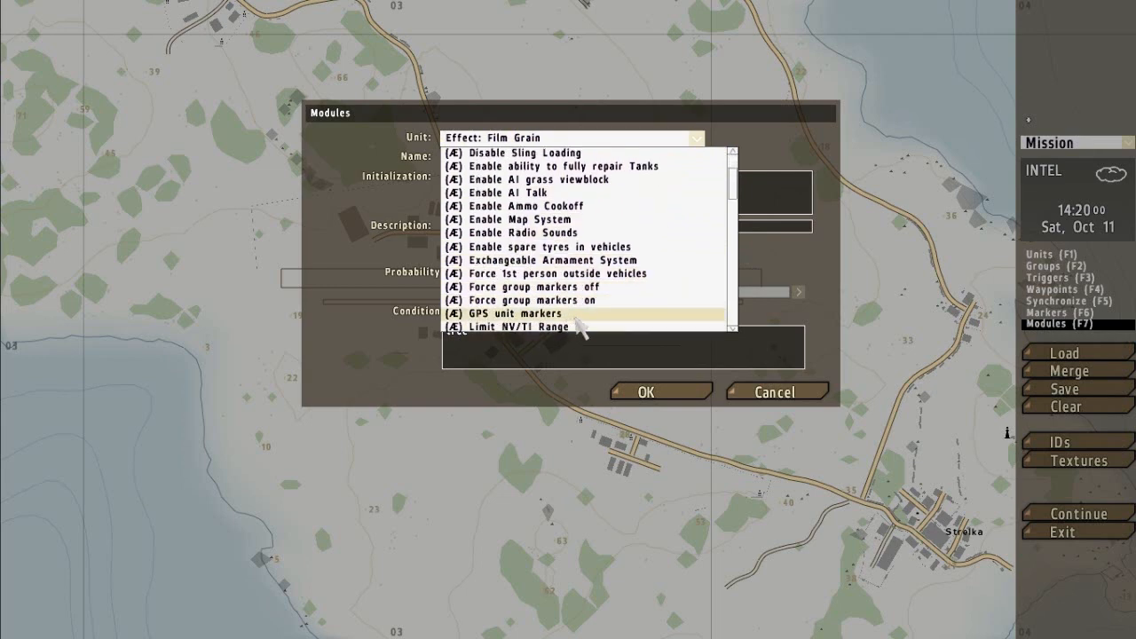
scroll(593, 253, down, 3)
scroll(586, 255, down, 3)
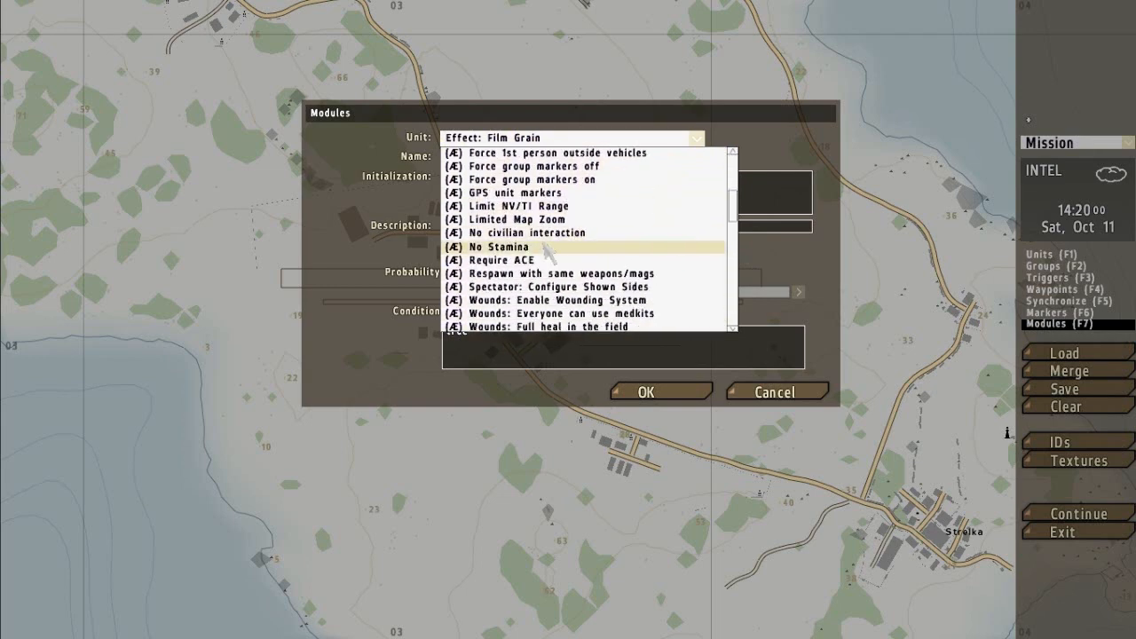
- Review the module types again from Air Refueling down to the Ambient and Armory modules, and cancel without placing any
scroll(536, 259, up, 7)
scroll(536, 259, up, 1)
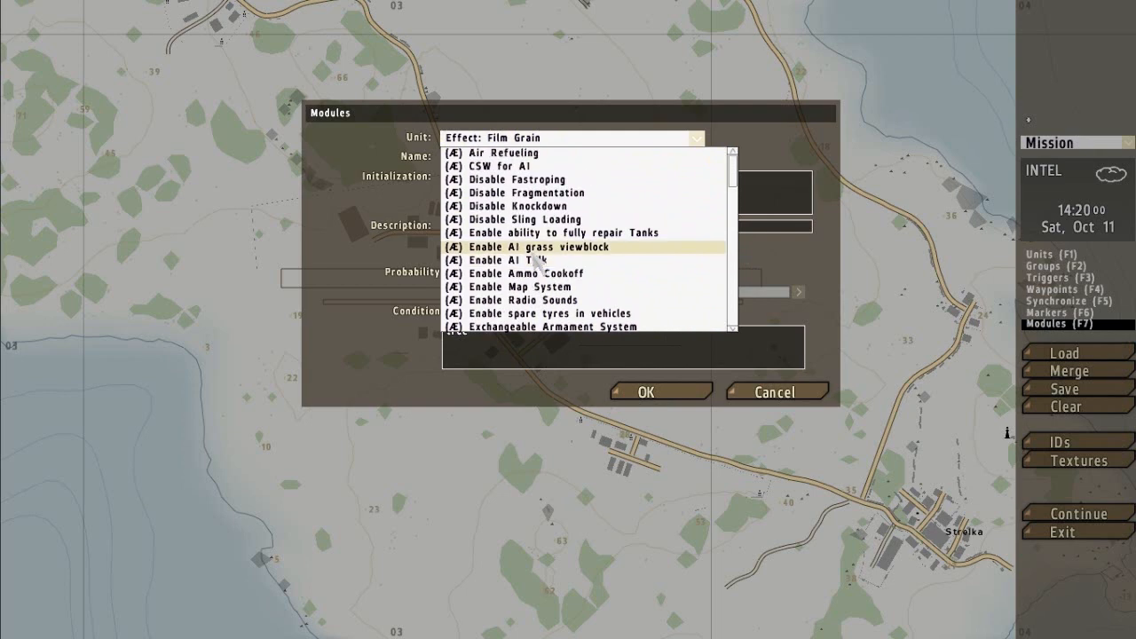
scroll(537, 257, down, 1)
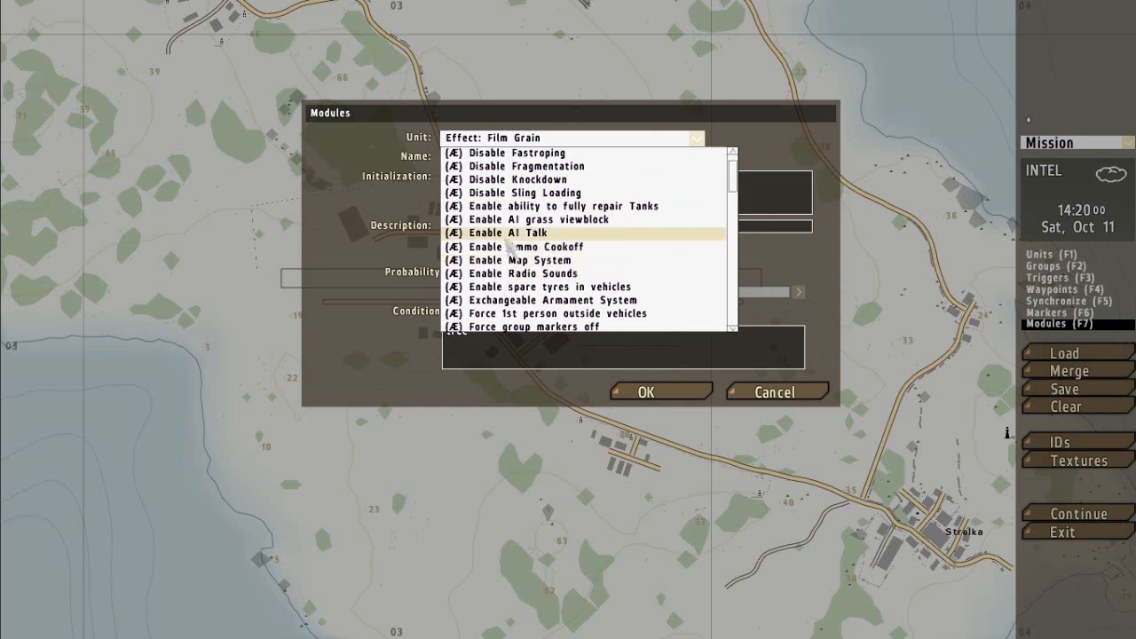
scroll(509, 246, down, 3)
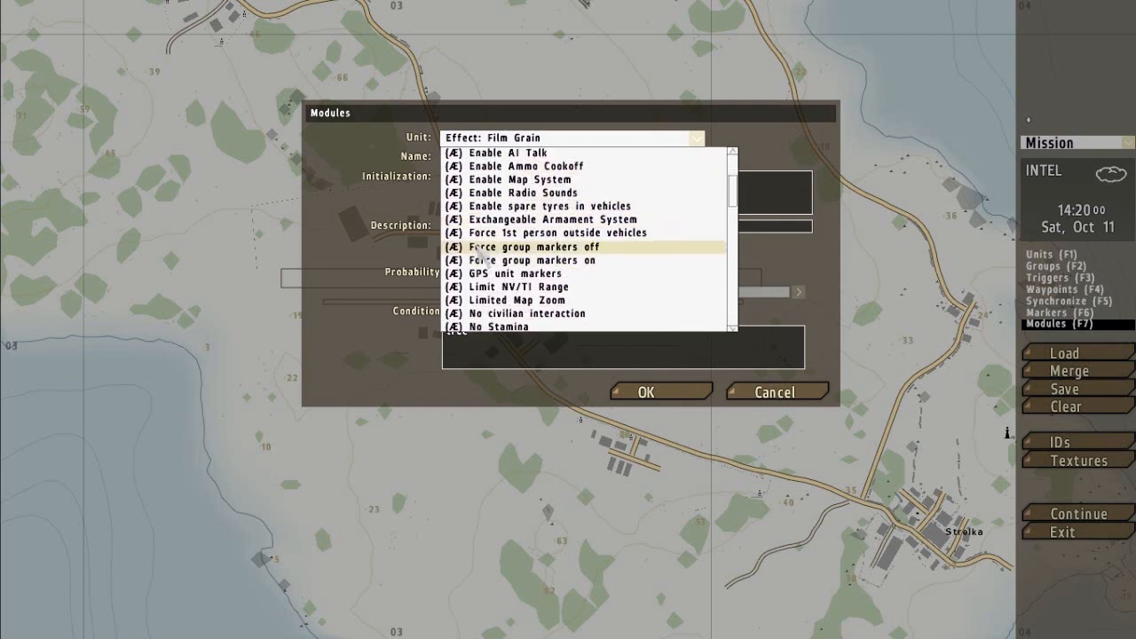
scroll(481, 252, down, 7)
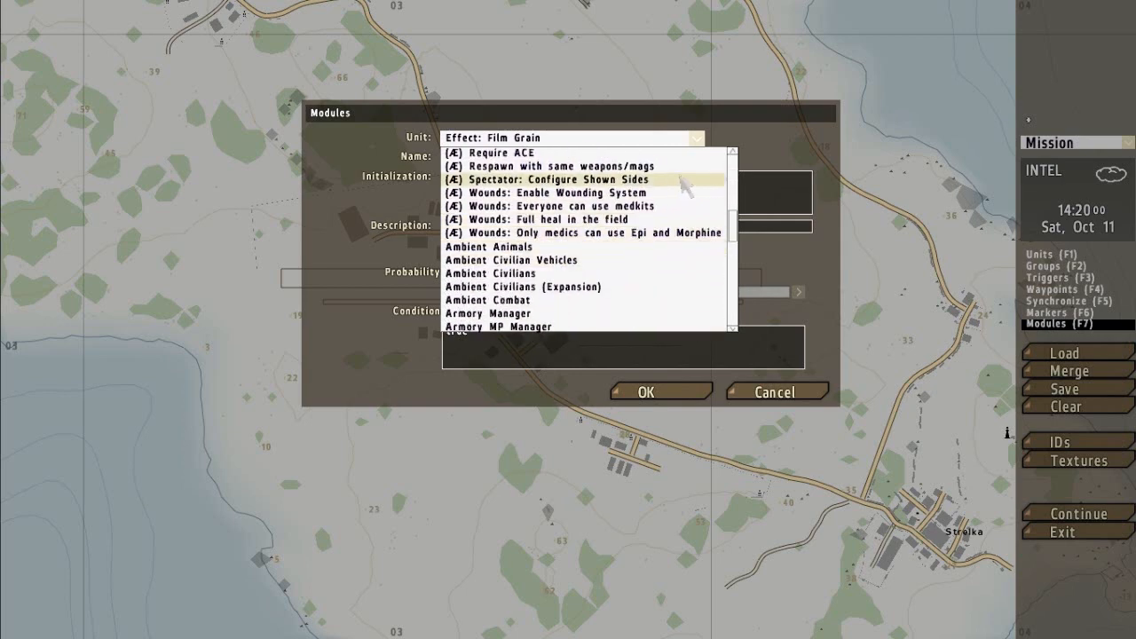
click(697, 139)
click(763, 392)
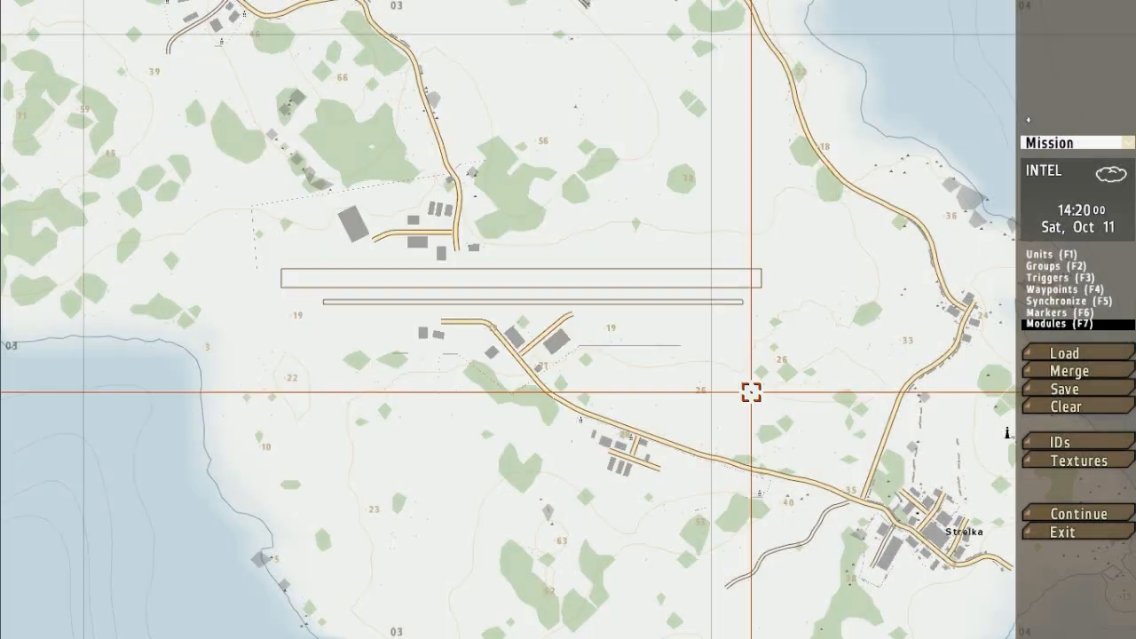
- Open the Load mission dialog and check which missions are available for the Utes map, keeping <New mission> selected
scroll(701, 365, up, 4)
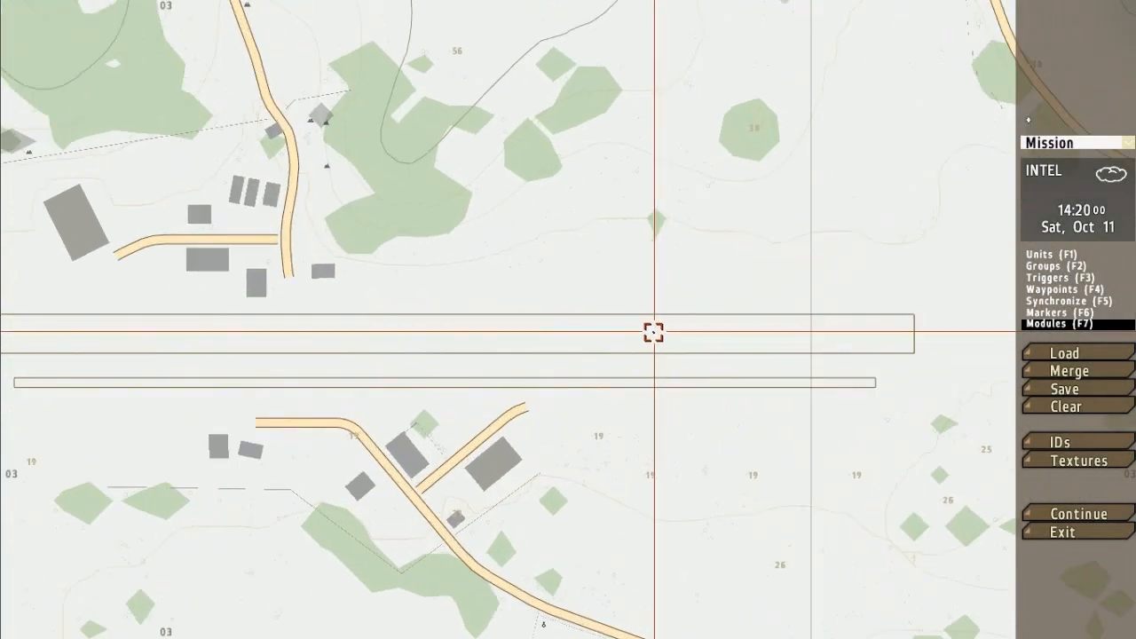
scroll(658, 327, down, 3)
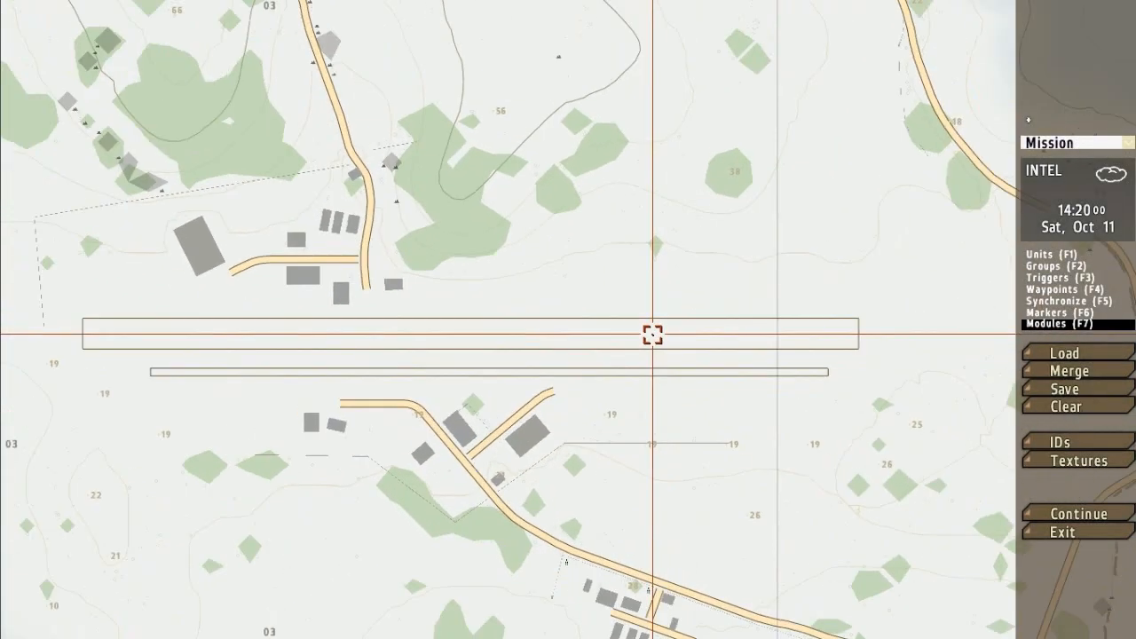
click(1100, 357)
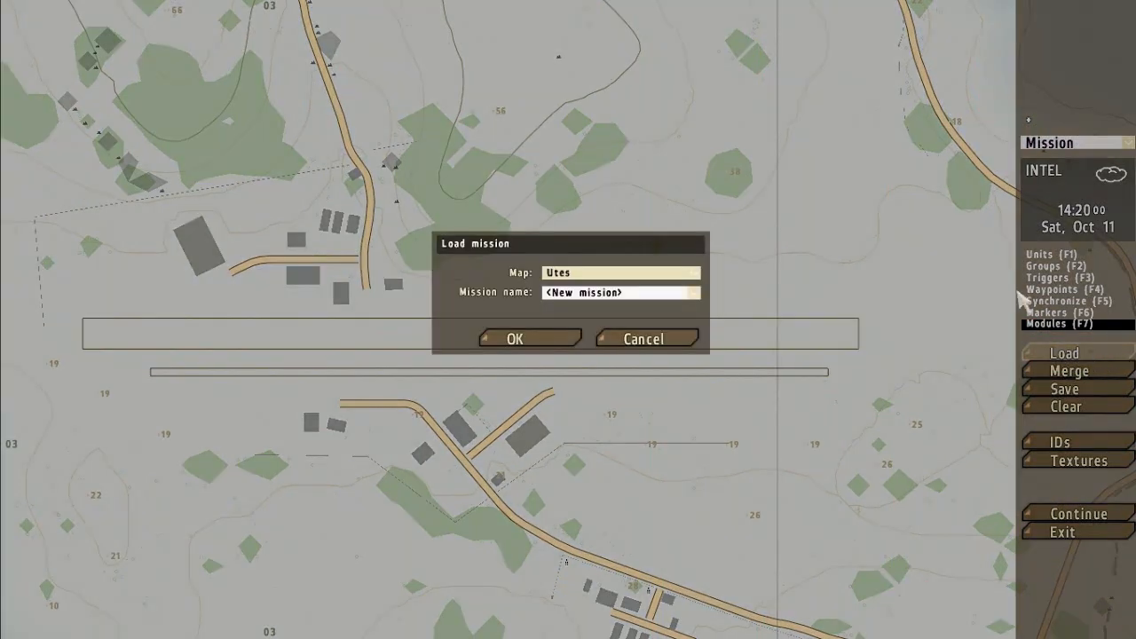
click(615, 274)
click(615, 284)
click(618, 293)
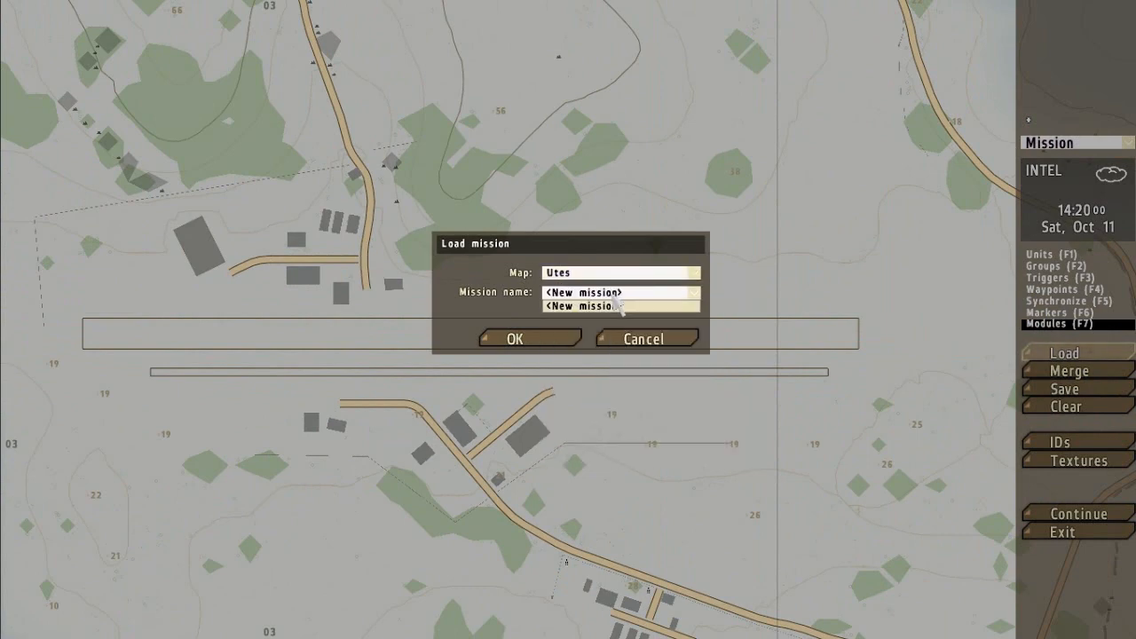
click(634, 305)
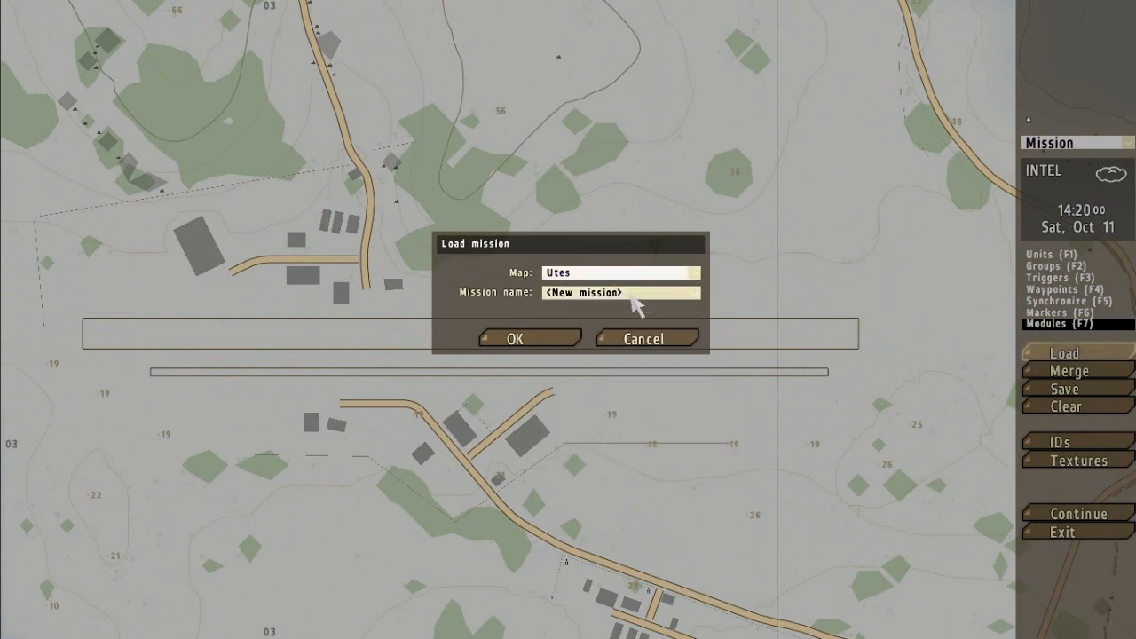
- Load the mission TvT40_Tank_Trouble_v2 on the Chernarus map
click(645, 275)
mouse_move(752, 329)
mouse_down()
mouse_move(762, 404)
mouse_move(759, 315)
mouse_up()
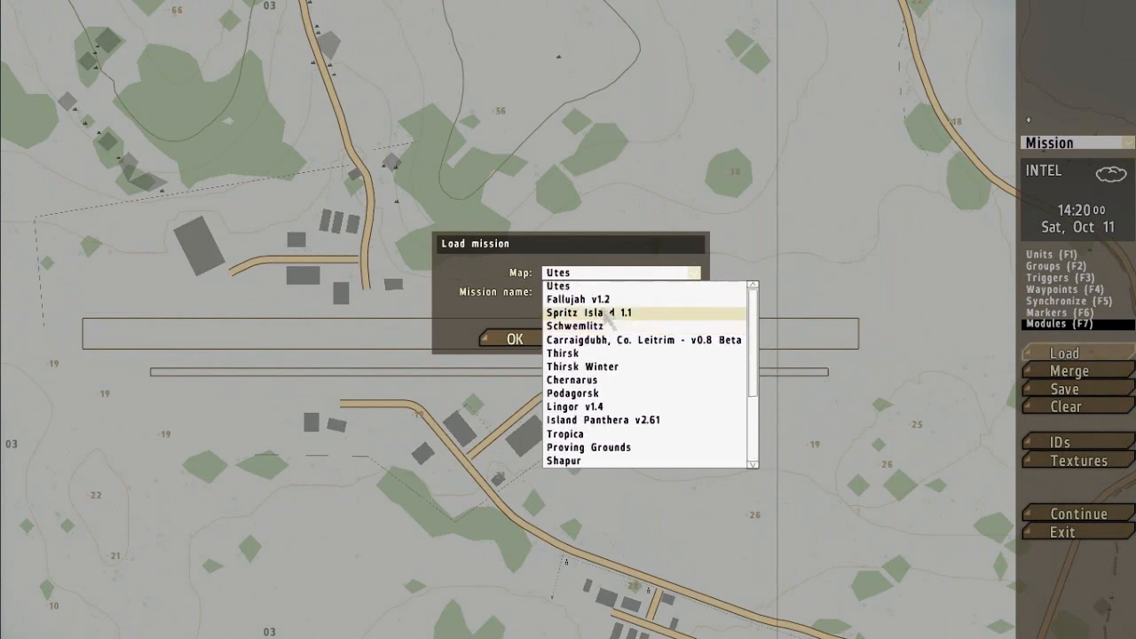
click(602, 381)
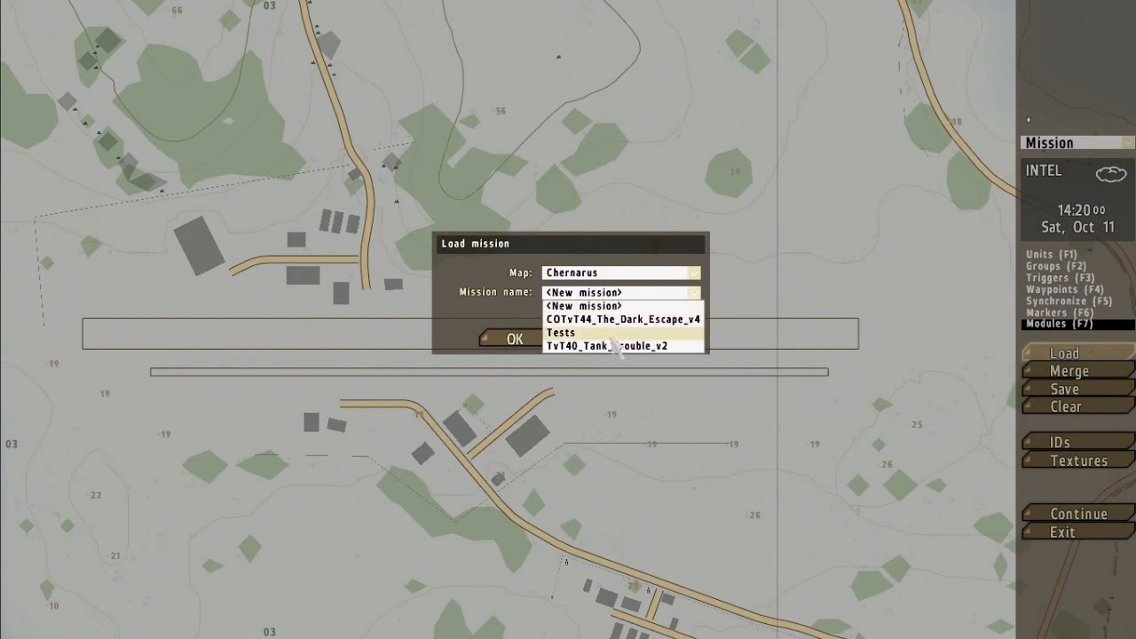
click(577, 345)
click(548, 340)
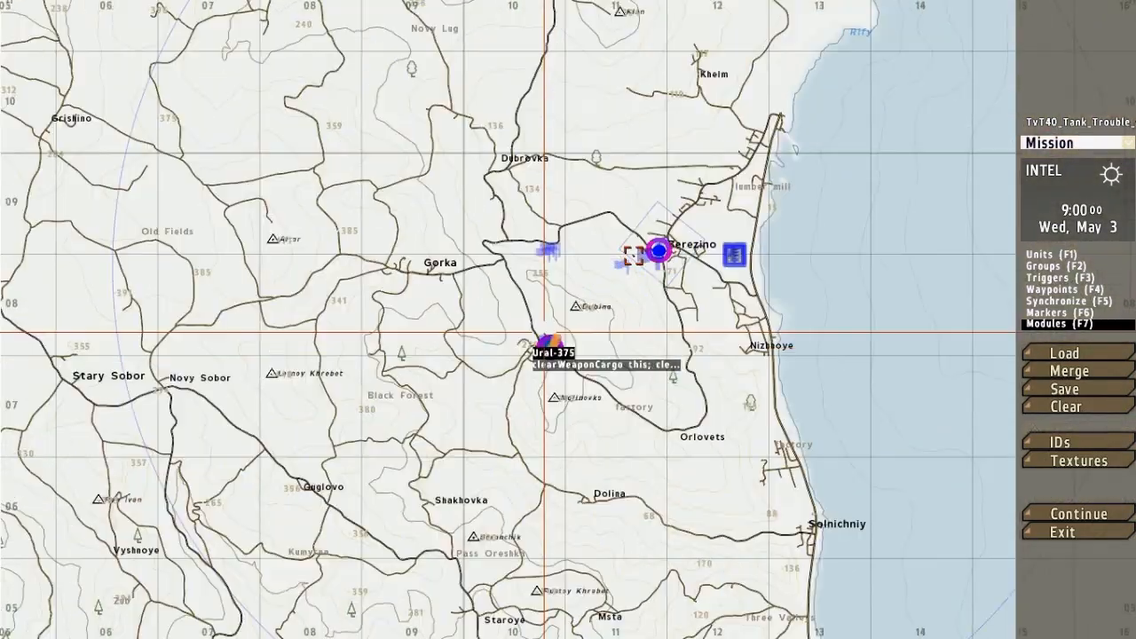
- Switch to Markers mode and look over the loaded mission's objects and markers around Polana and Berezino
key(F6)
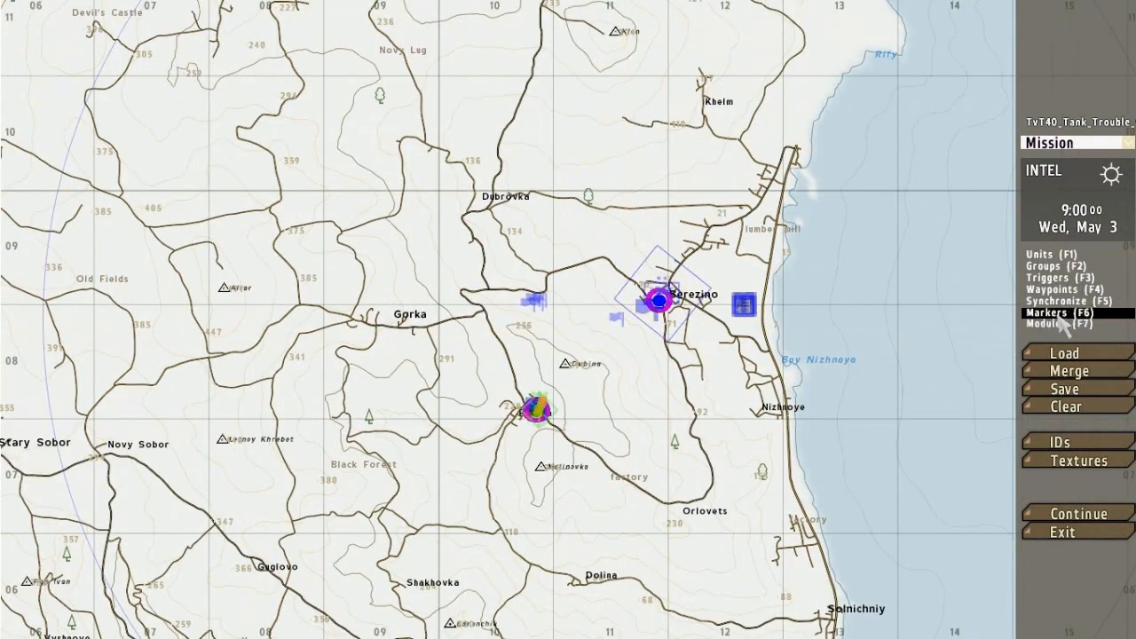
scroll(550, 426, up, 5)
scroll(520, 379, down, 5)
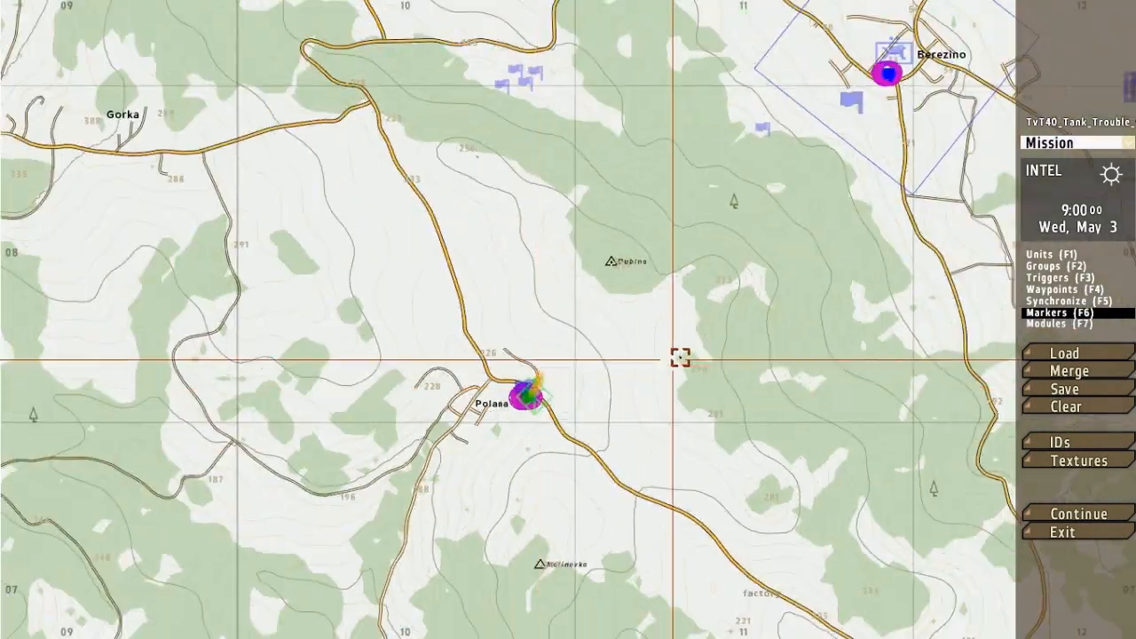
scroll(857, 431, down, 4)
right_drag(865, 450, 605, 320)
scroll(566, 262, up, 2)
scroll(566, 263, up, 3)
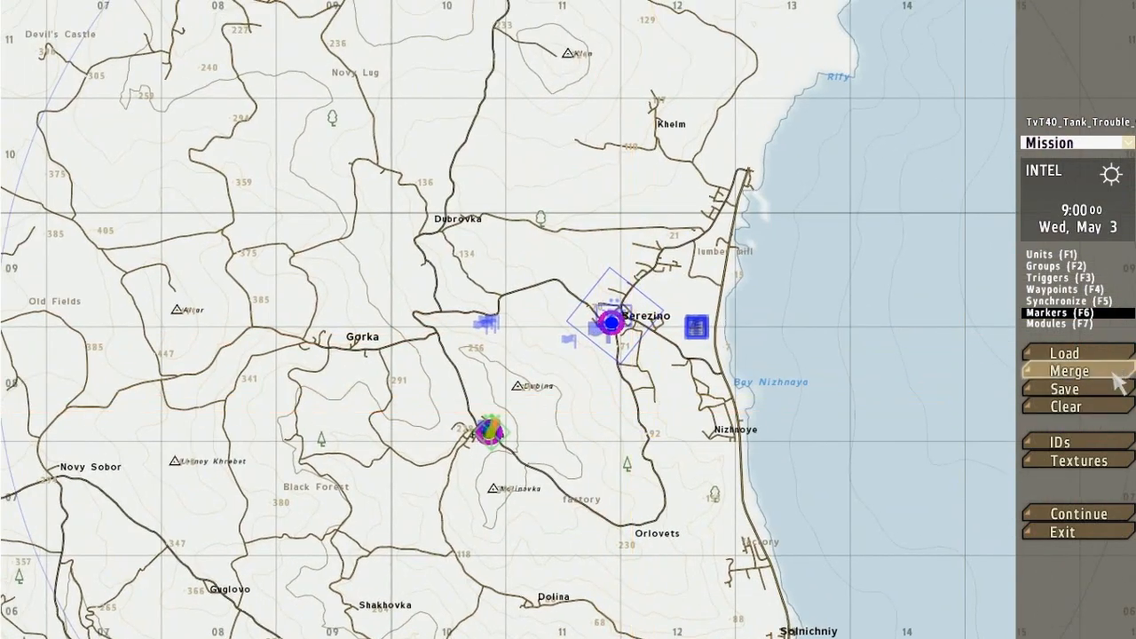
- View the Merge mission dialog, cancel it, and inspect the mission's markers between Gorka and Polana
click(1115, 374)
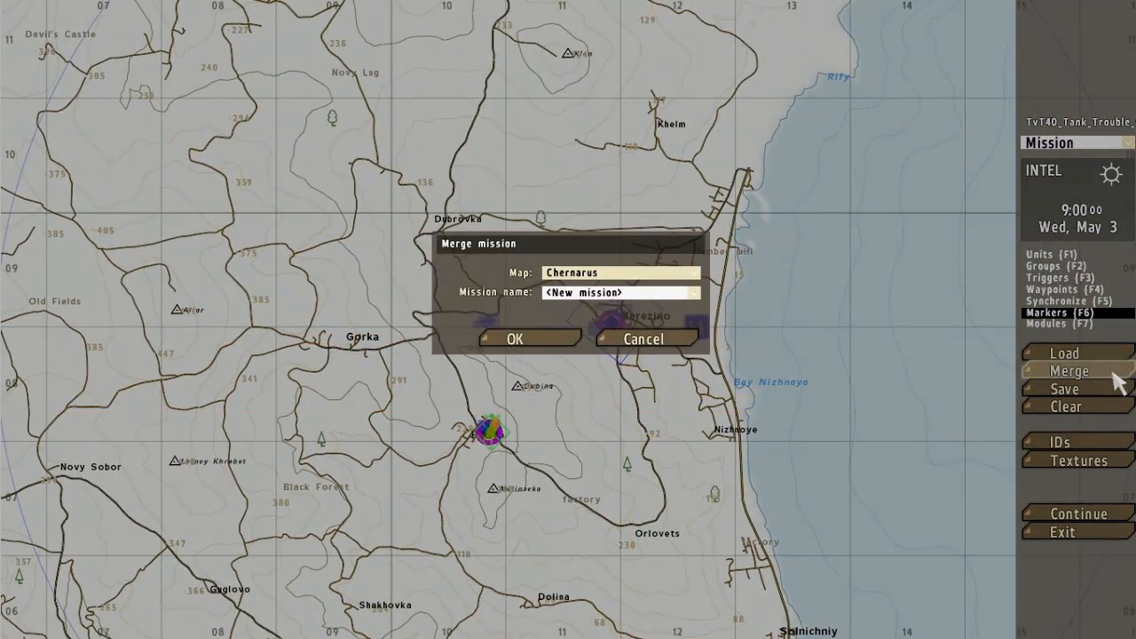
click(638, 345)
scroll(631, 338, down, 5)
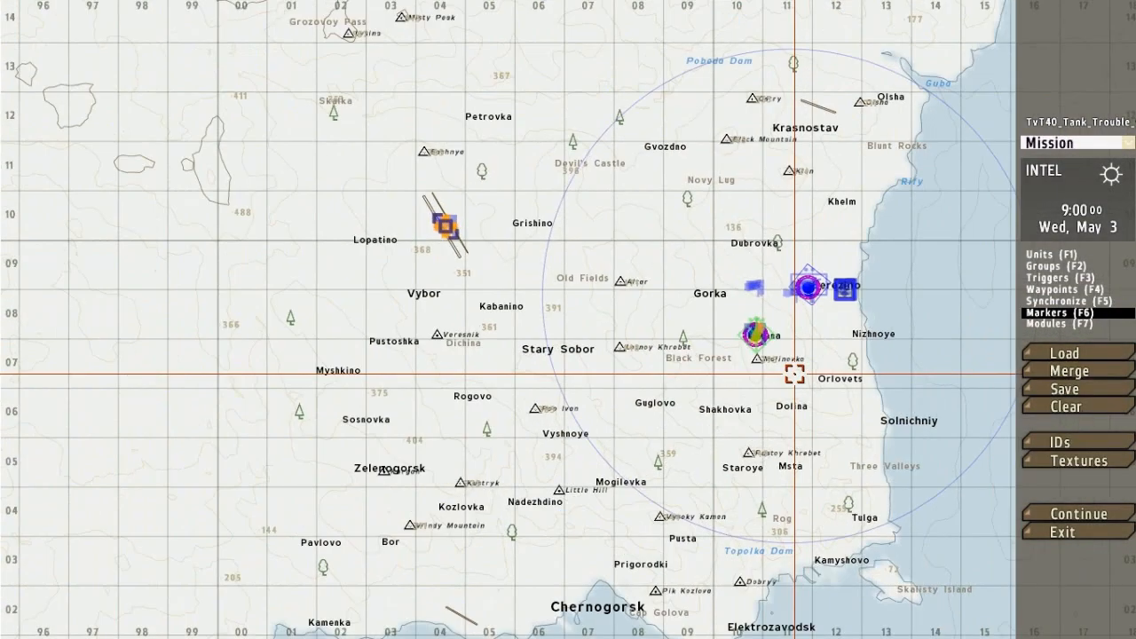
right_drag(795, 379, 689, 379)
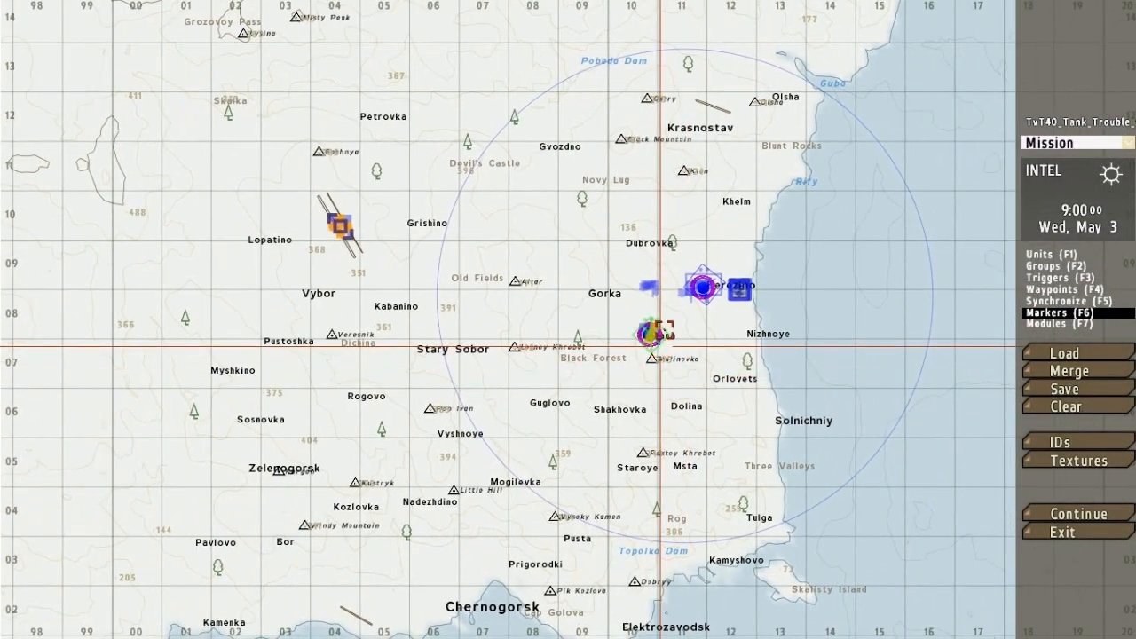
scroll(653, 296, up, 8)
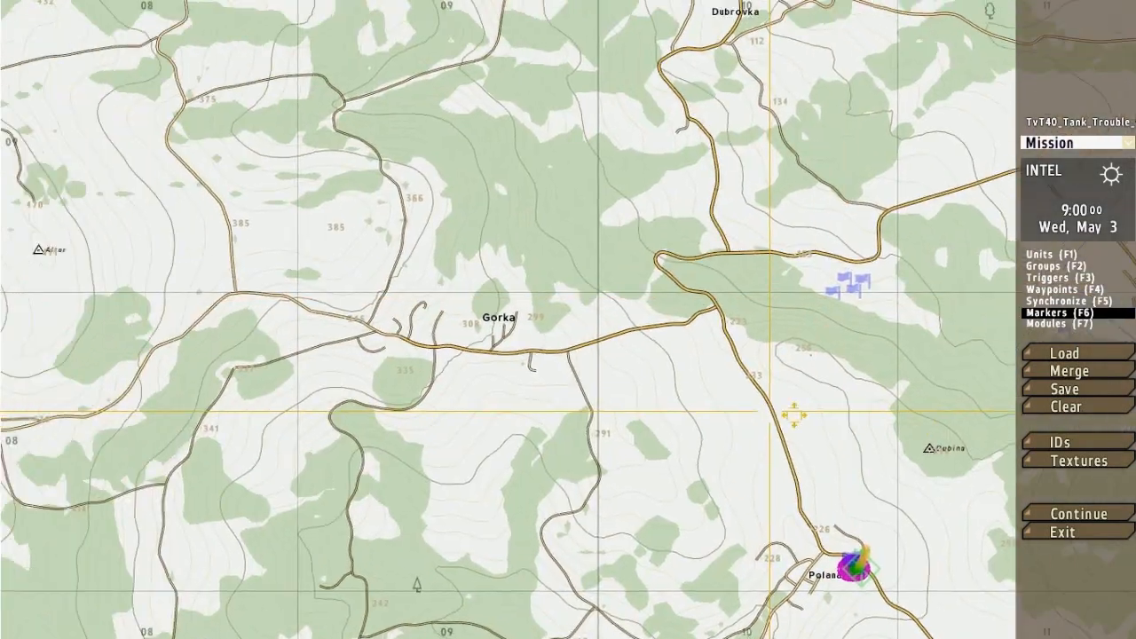
- Examine the mission's overall layout across Chernarus, from the northwestern airfield to Berezino and the terrain near Guglovo
scroll(754, 373, down, 5)
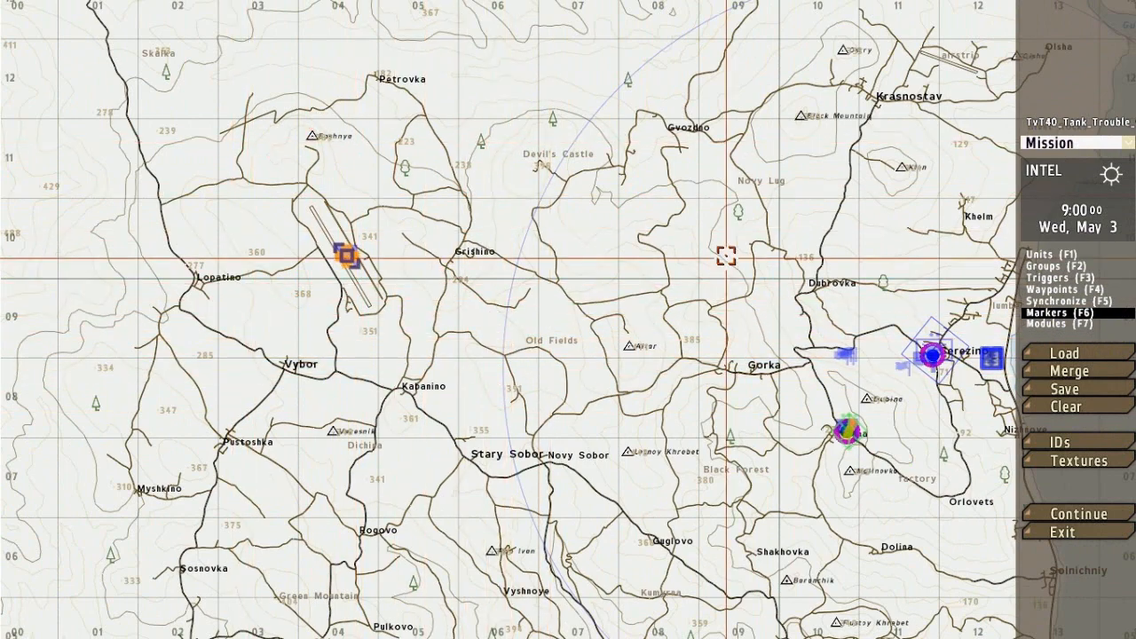
scroll(771, 294, down, 6)
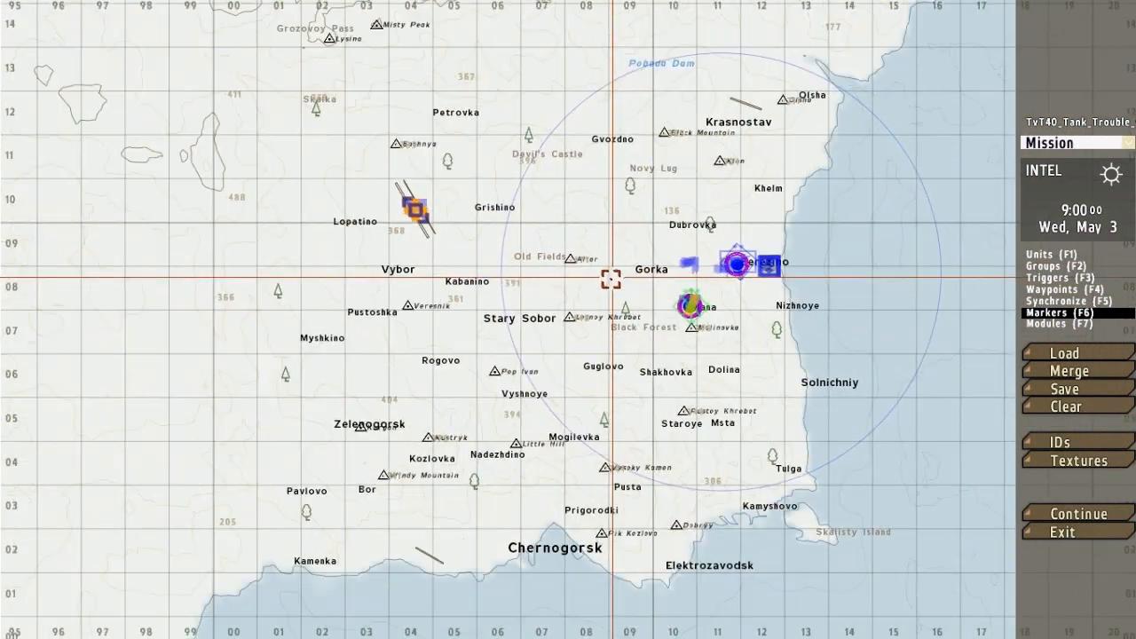
scroll(607, 249, up, 5)
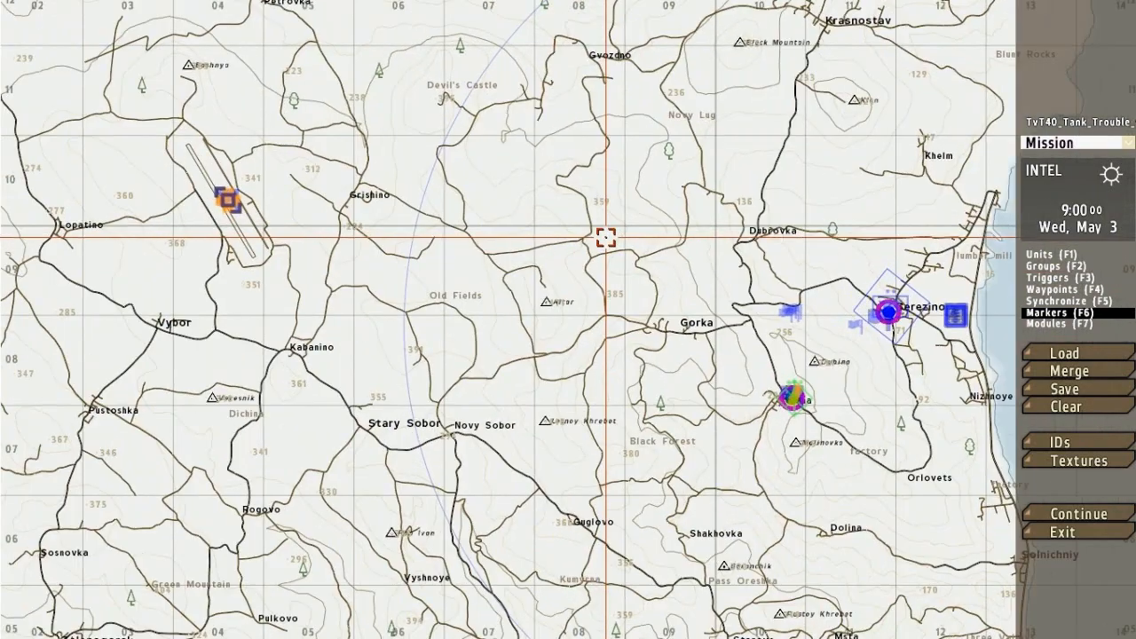
scroll(606, 236, down, 4)
scroll(394, 221, up, 3)
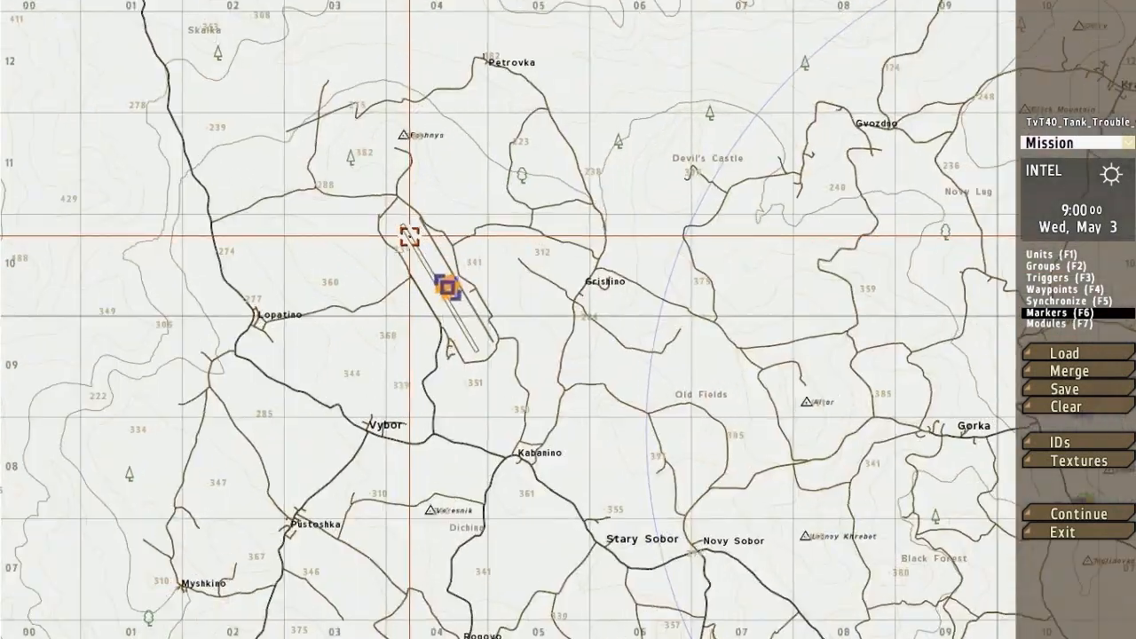
scroll(870, 332, down, 4)
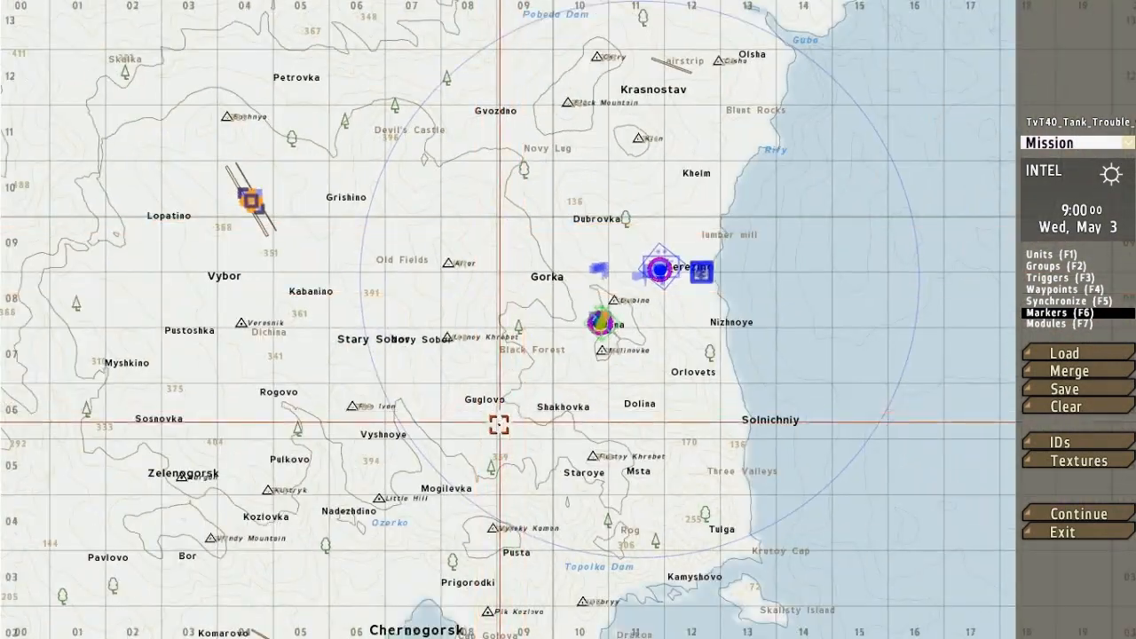
scroll(569, 362, up, 5)
scroll(569, 361, up, 5)
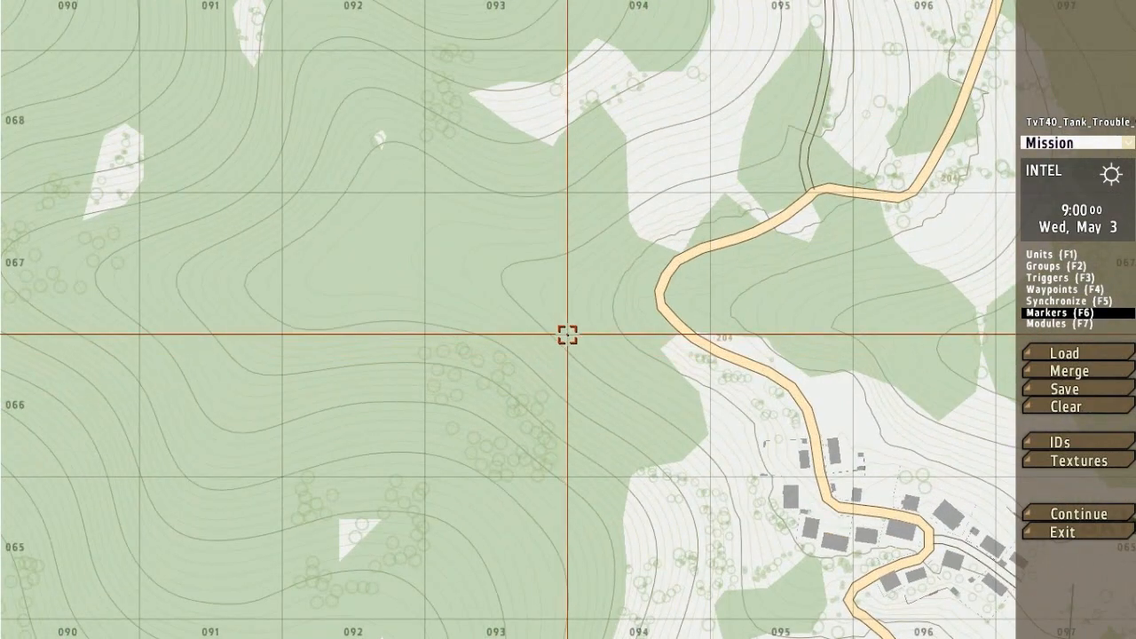
- Review the save options for the mission, such as User mission and the export choices, and cancel without saving
scroll(567, 334, down, 5)
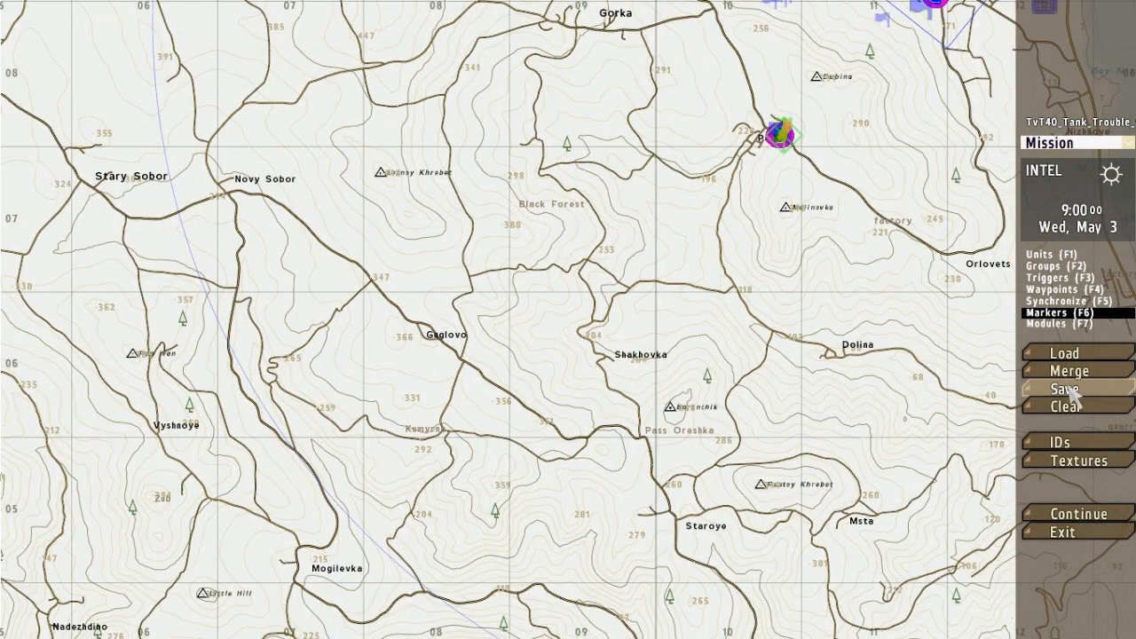
click(1065, 390)
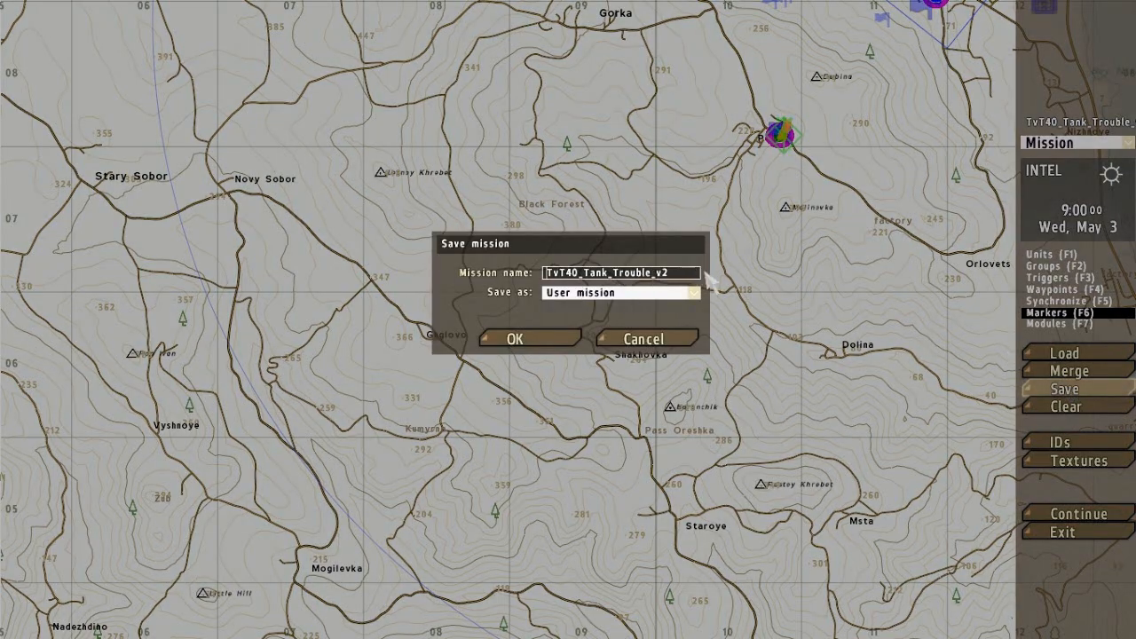
click(657, 293)
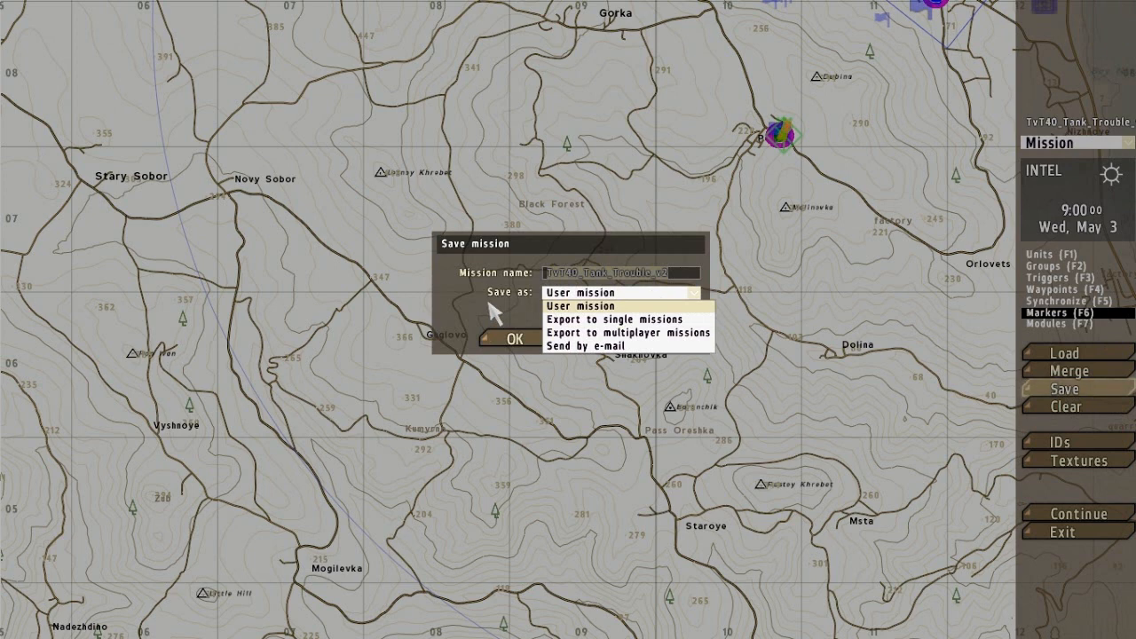
click(569, 306)
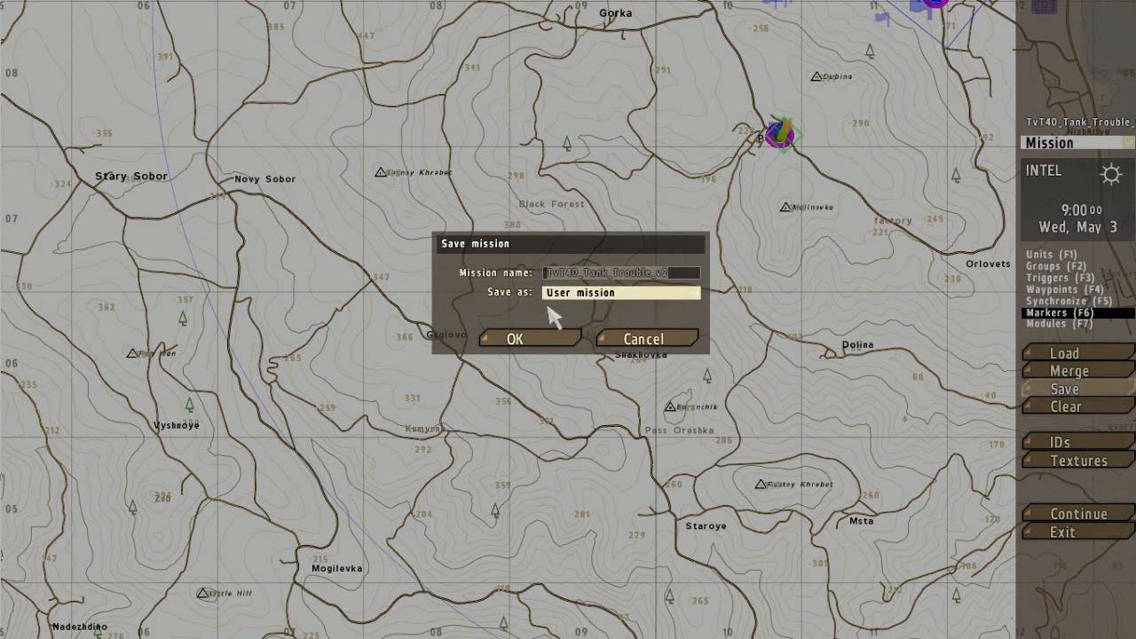
click(646, 293)
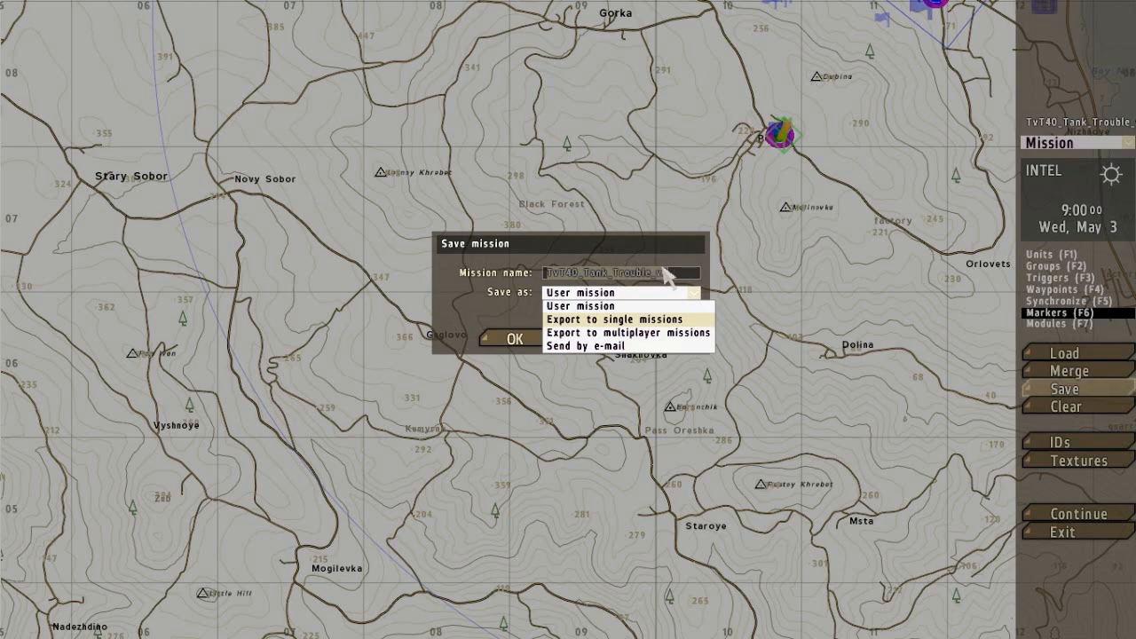
click(652, 293)
click(645, 336)
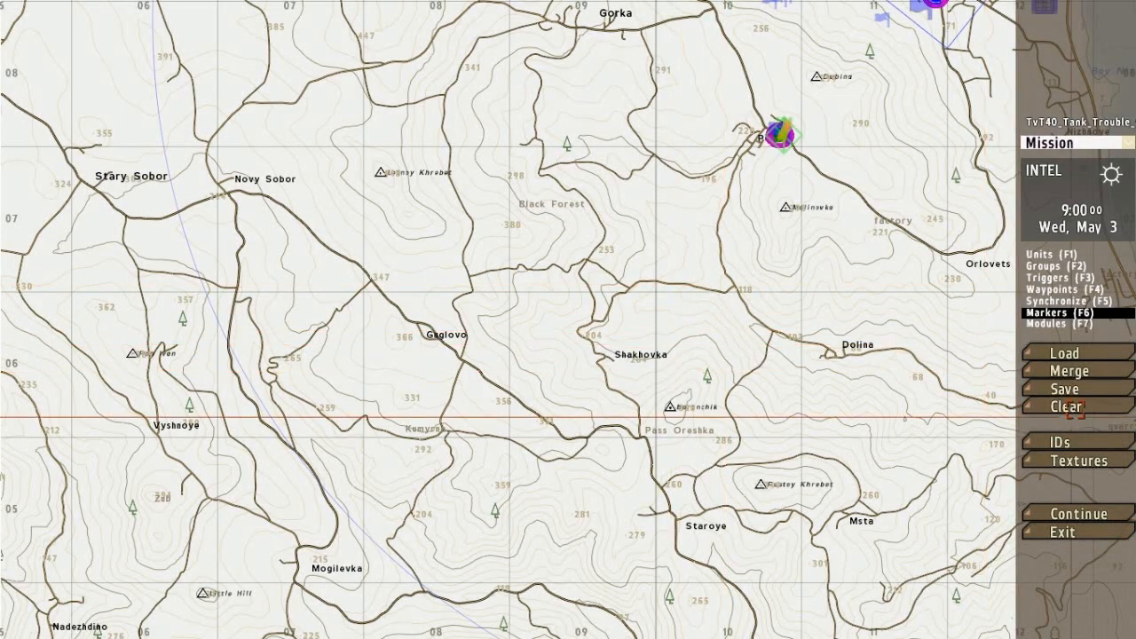
- Turn on the display of object IDs on the map around Guglovo
scroll(657, 391, down, 5)
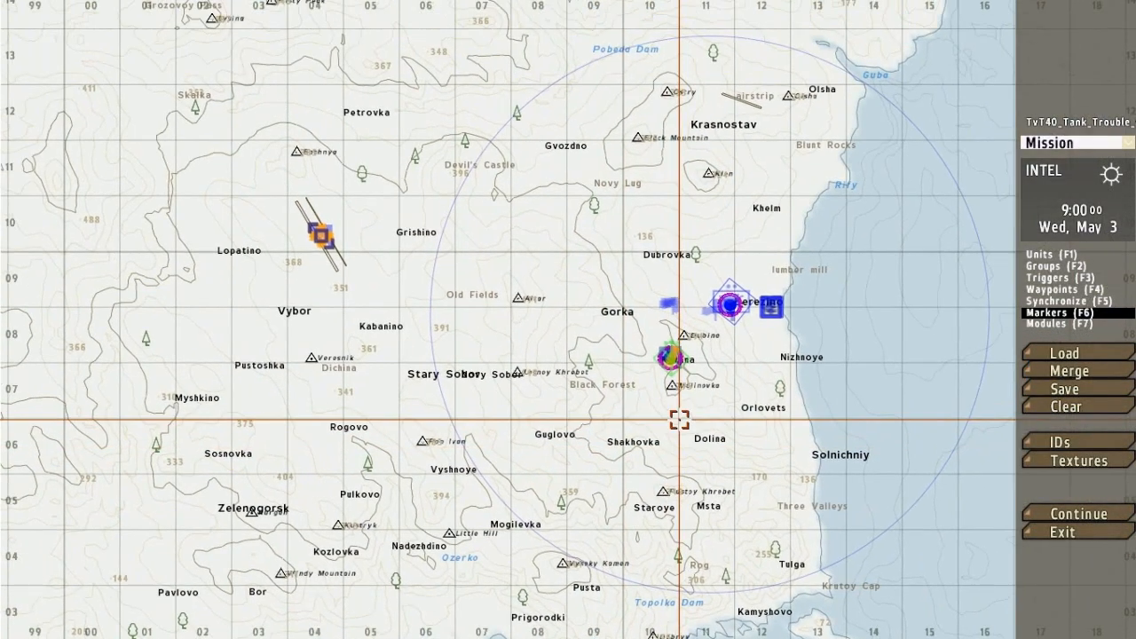
scroll(666, 412, down, 2)
scroll(639, 391, up, 3)
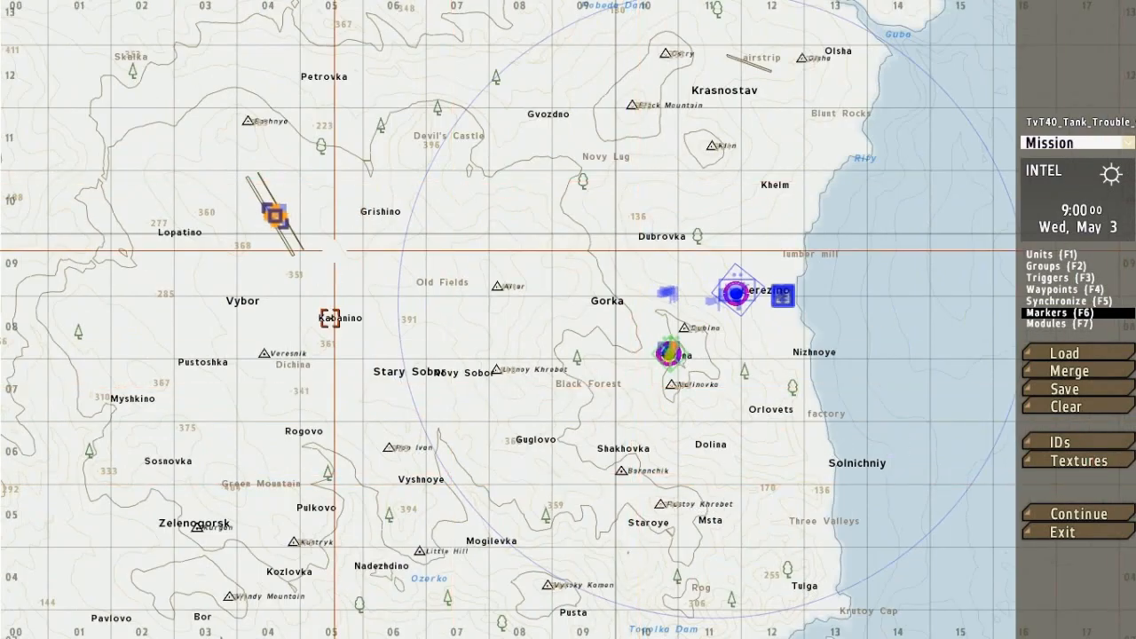
click(1079, 443)
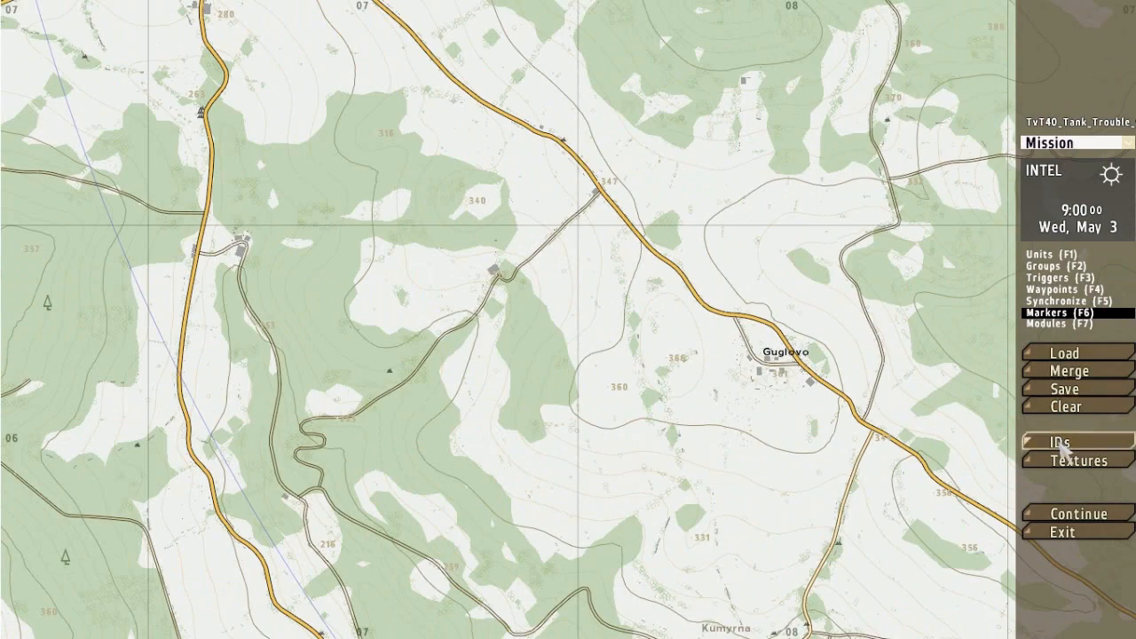
click(1062, 445)
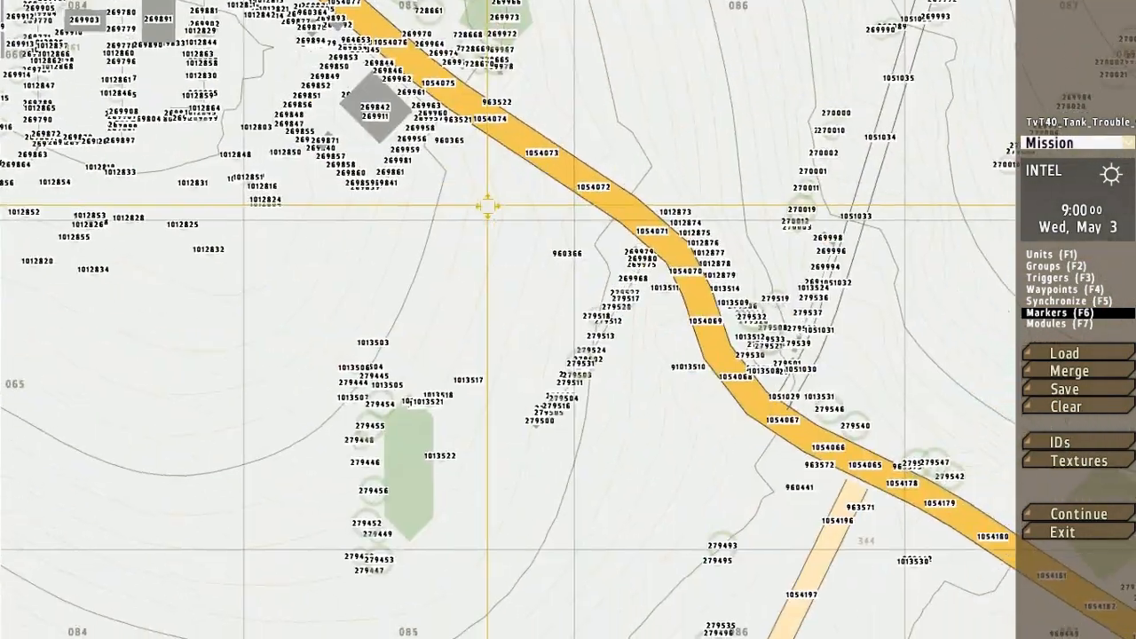
- Examine the object IDs of the fences, road segments and large house just southeast of Guglovo
scroll(539, 254, up, 3)
scroll(310, 261, up, 2)
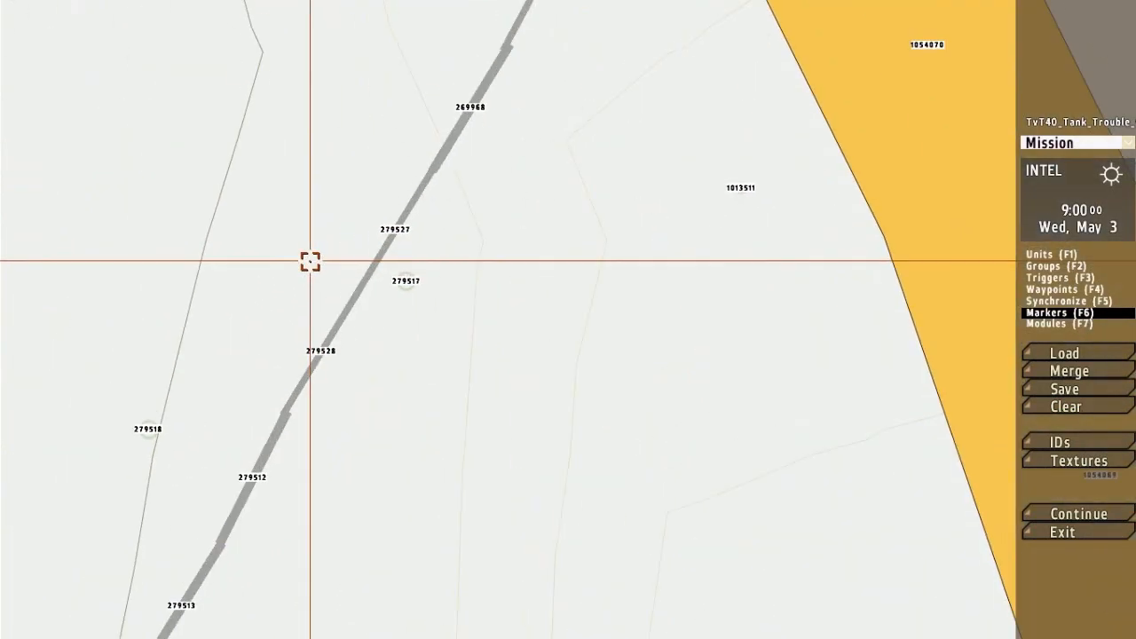
scroll(482, 337, down, 3)
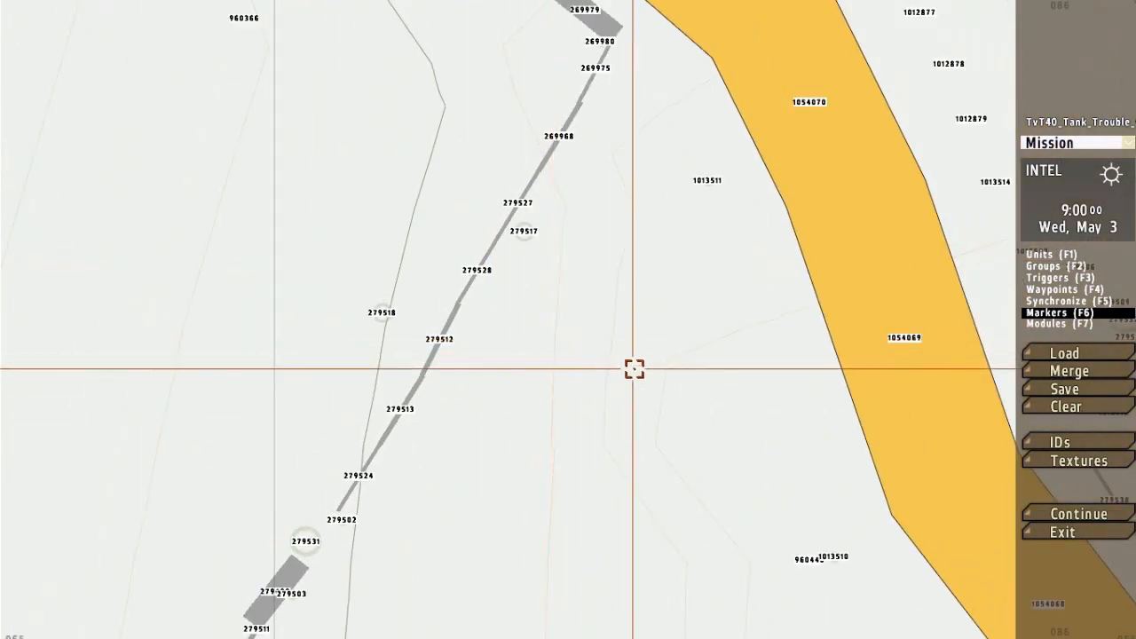
scroll(634, 369, down, 4)
right_drag(657, 251, 751, 388)
scroll(462, 279, up, 3)
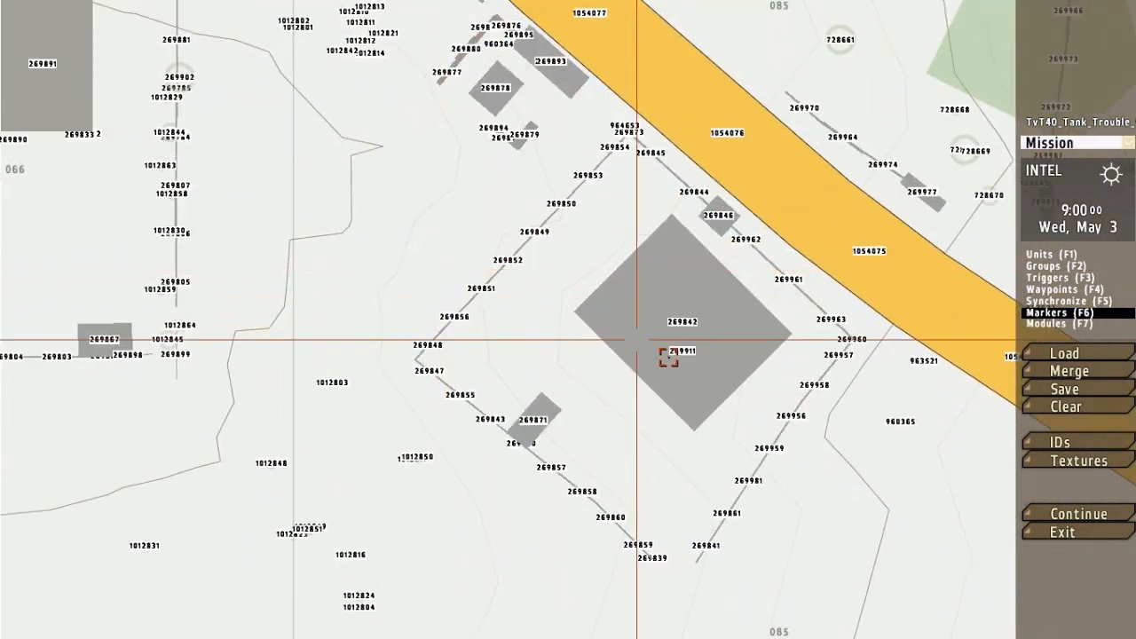
scroll(666, 377, down, 1)
scroll(621, 337, up, 3)
scroll(564, 262, down, 3)
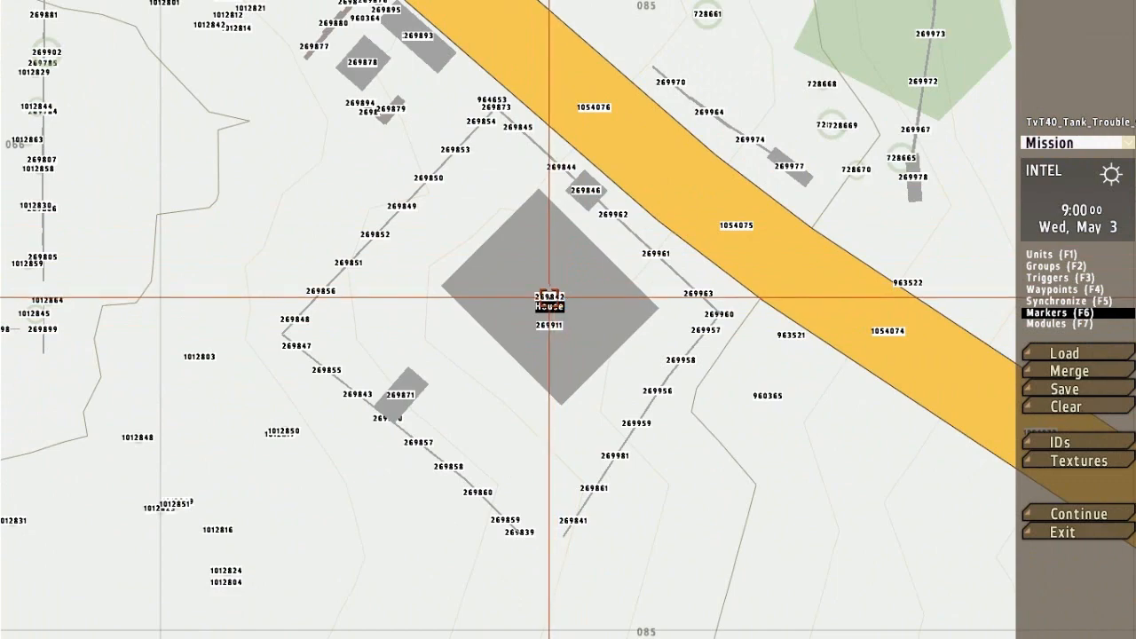
scroll(550, 302, up, 1)
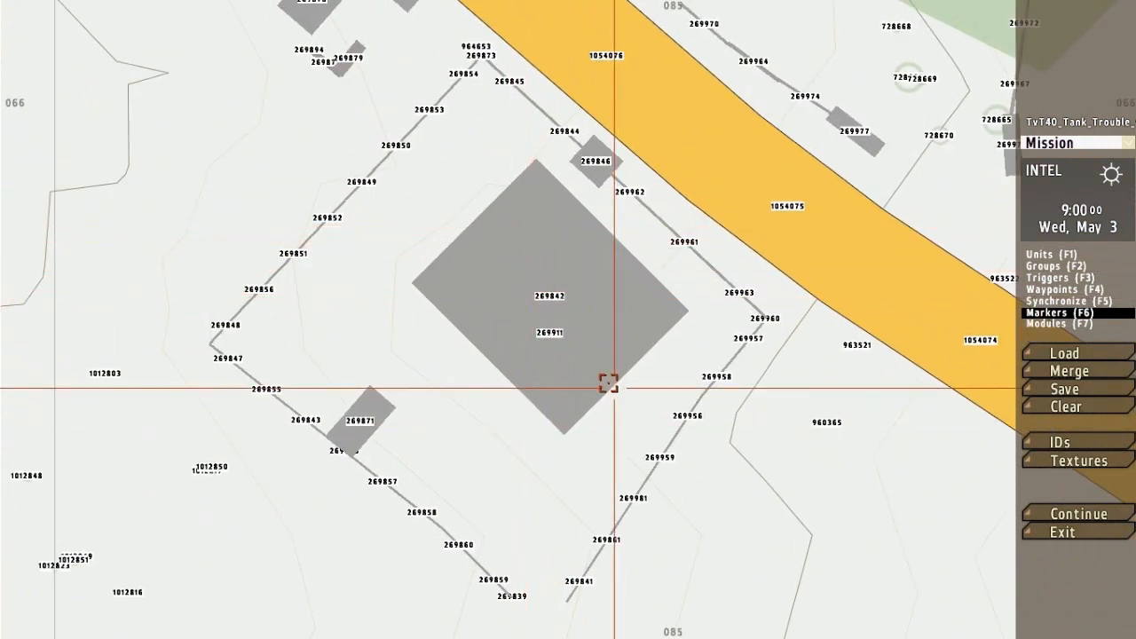
scroll(609, 382, down, 3)
scroll(579, 349, up, 3)
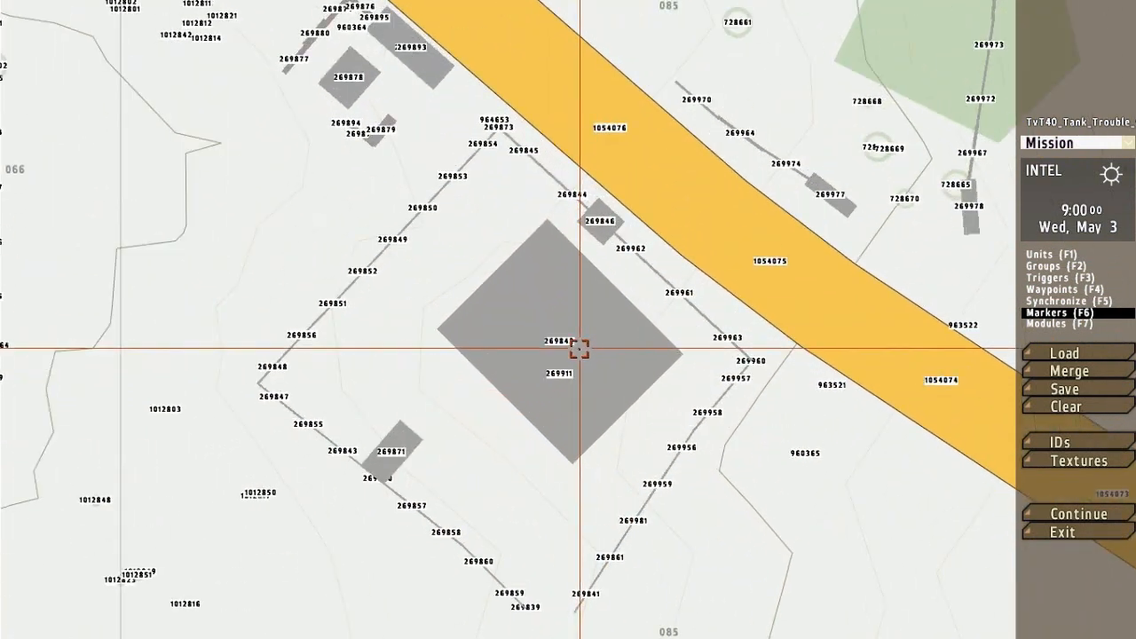
scroll(549, 318, up, 1)
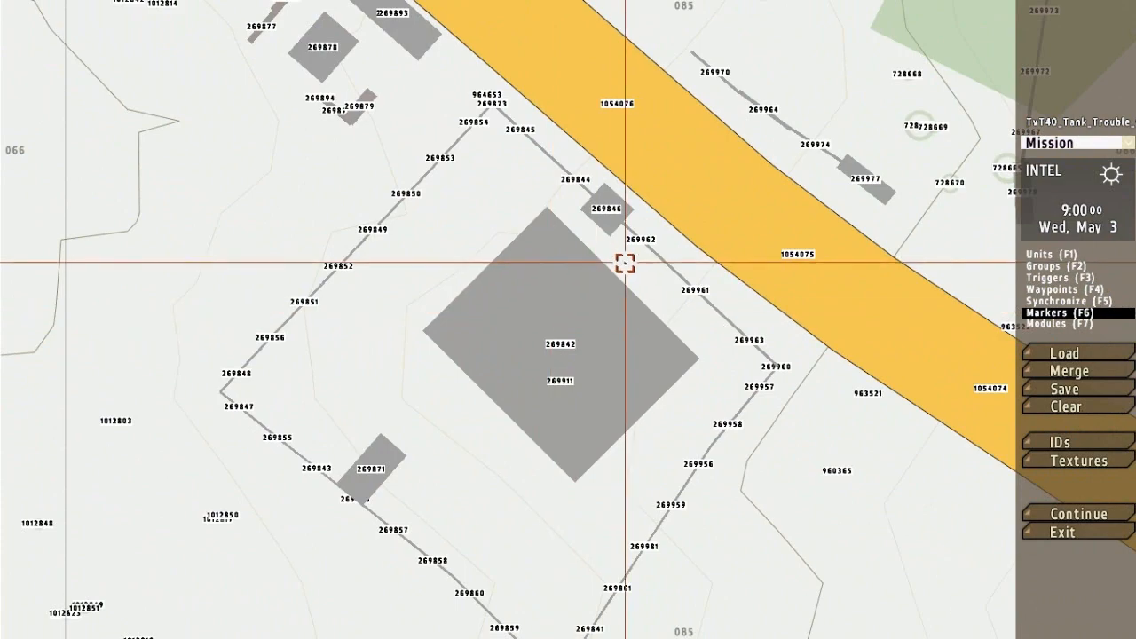
- Examine the object IDs of the houses throughout Guglovo at different map scales
scroll(622, 288, down, 3)
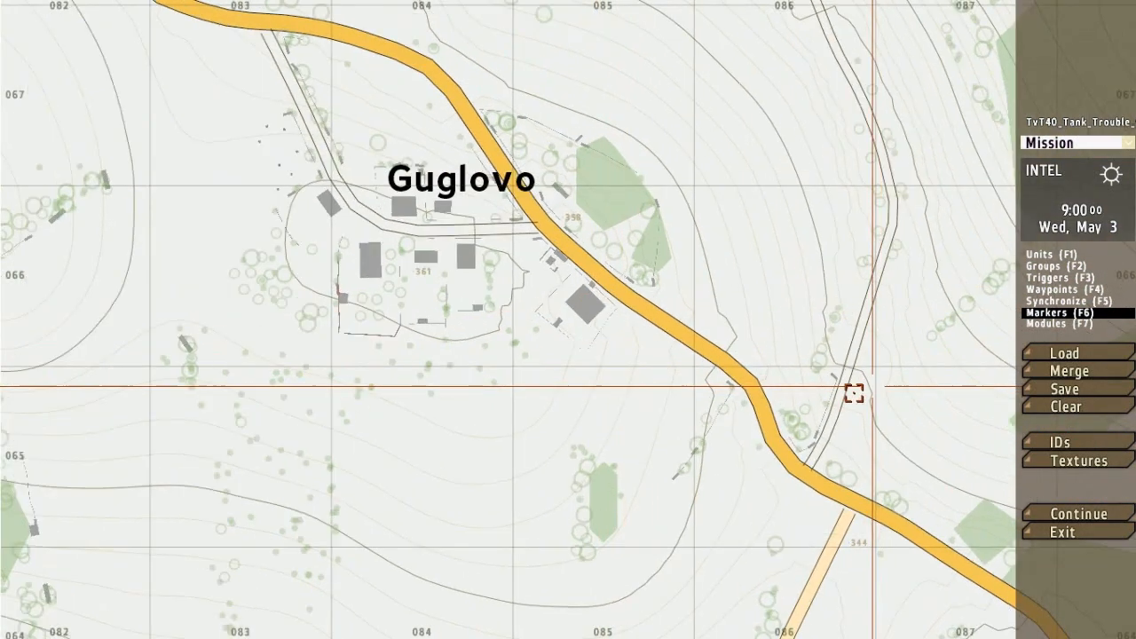
scroll(539, 317, up, 3)
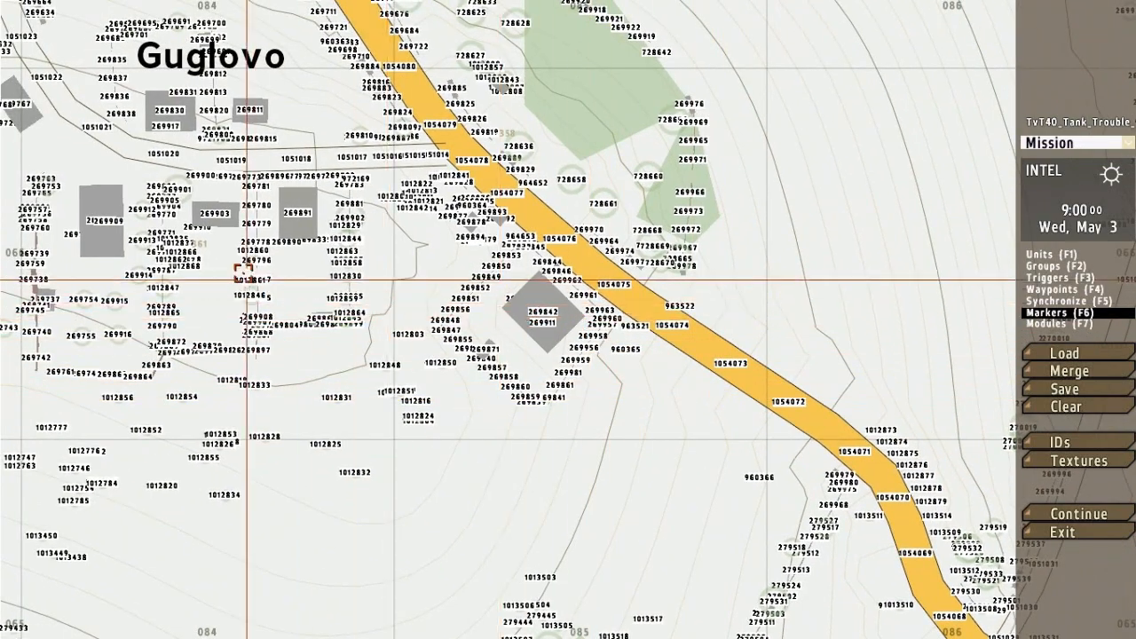
scroll(213, 210, up, 3)
scroll(205, 207, down, 3)
right_drag(205, 207, 330, 266)
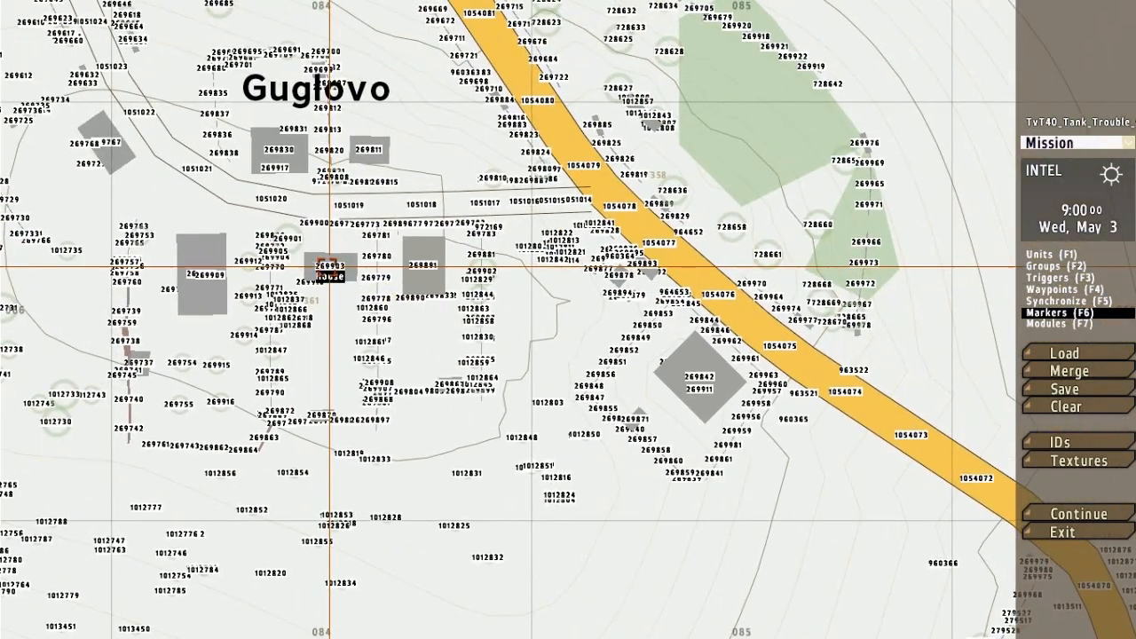
scroll(310, 262, down, 1)
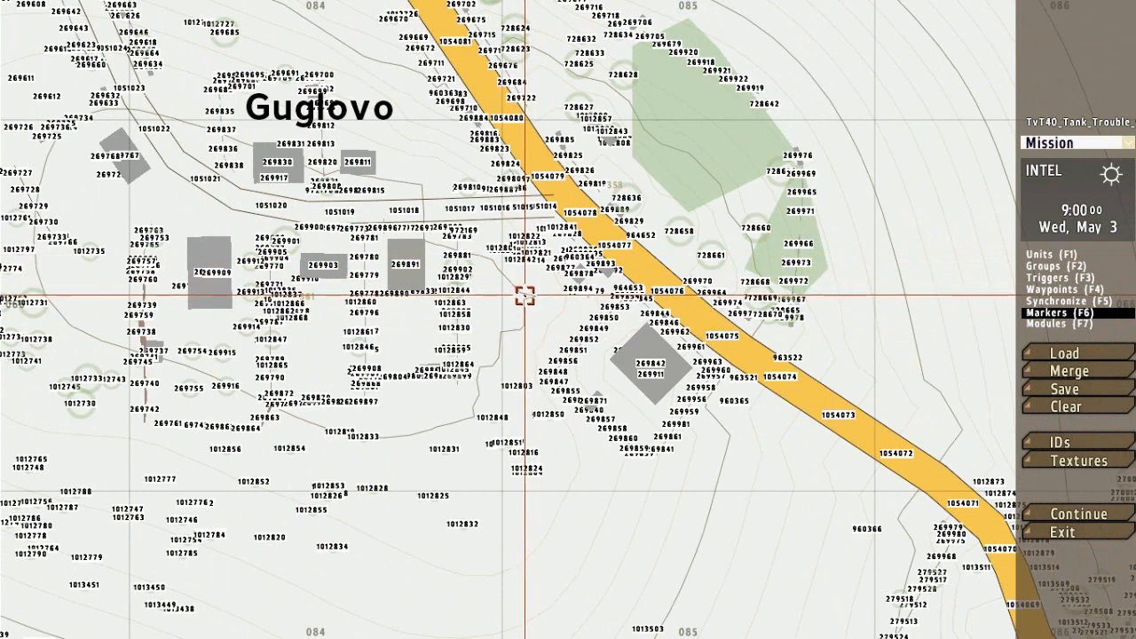
scroll(524, 296, down, 3)
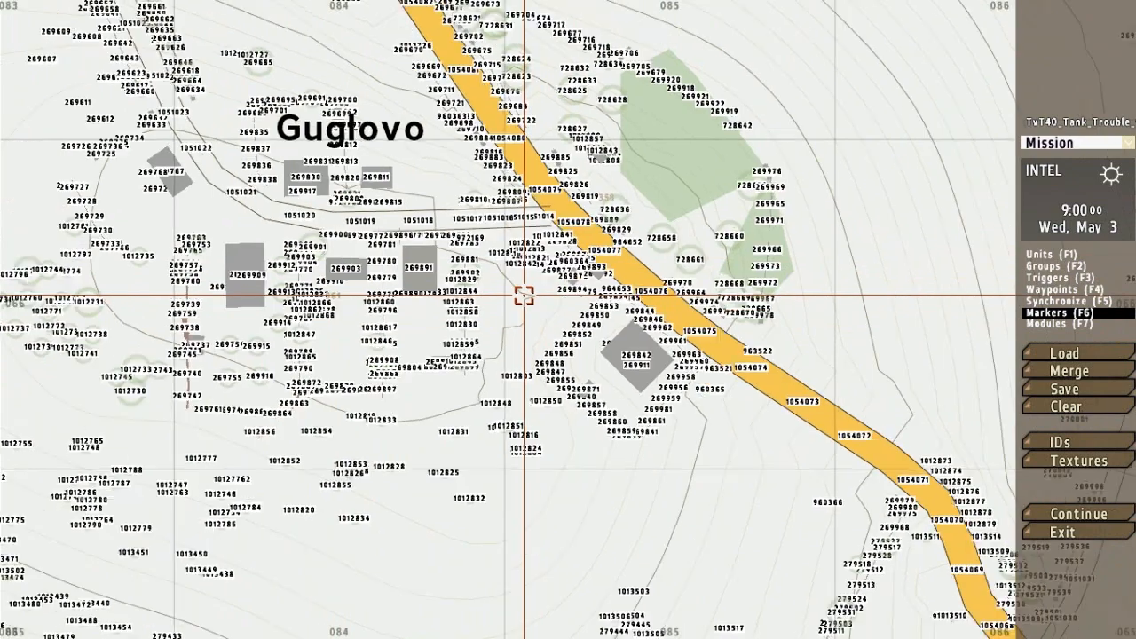
scroll(603, 399, up, 6)
scroll(586, 344, down, 8)
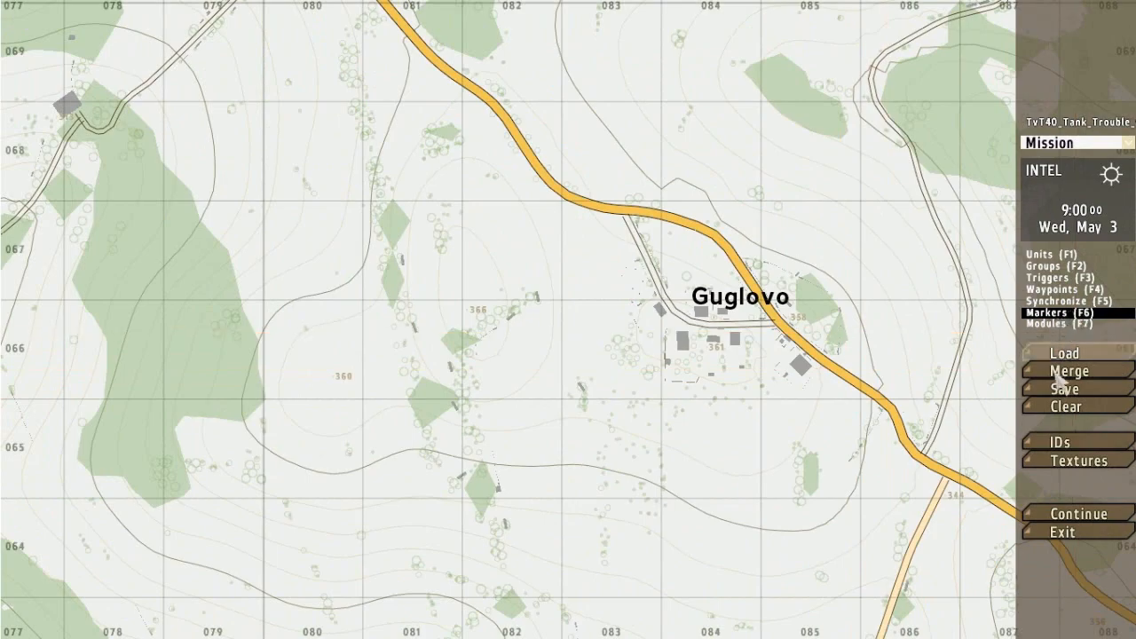
scroll(769, 344, up, 8)
scroll(769, 343, down, 6)
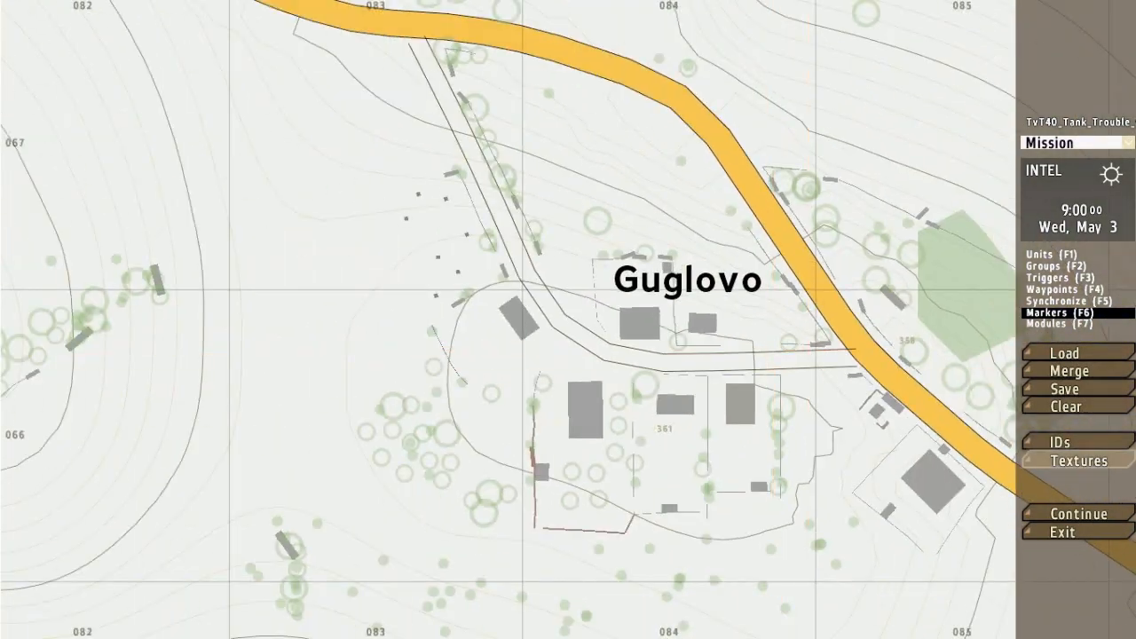
- Turn on the map textures and inspect the terrain imagery from Guglovo to the northwestern airfield
click(1069, 461)
scroll(808, 424, up, 2)
scroll(426, 363, up, 5)
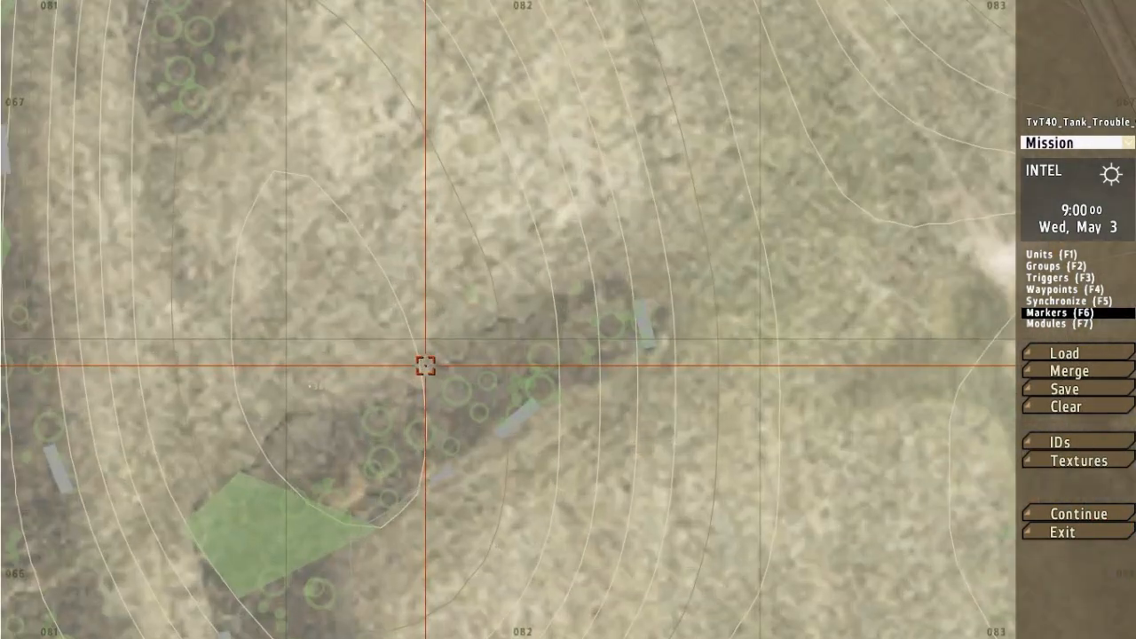
scroll(839, 242, down, 8)
scroll(839, 242, down, 8)
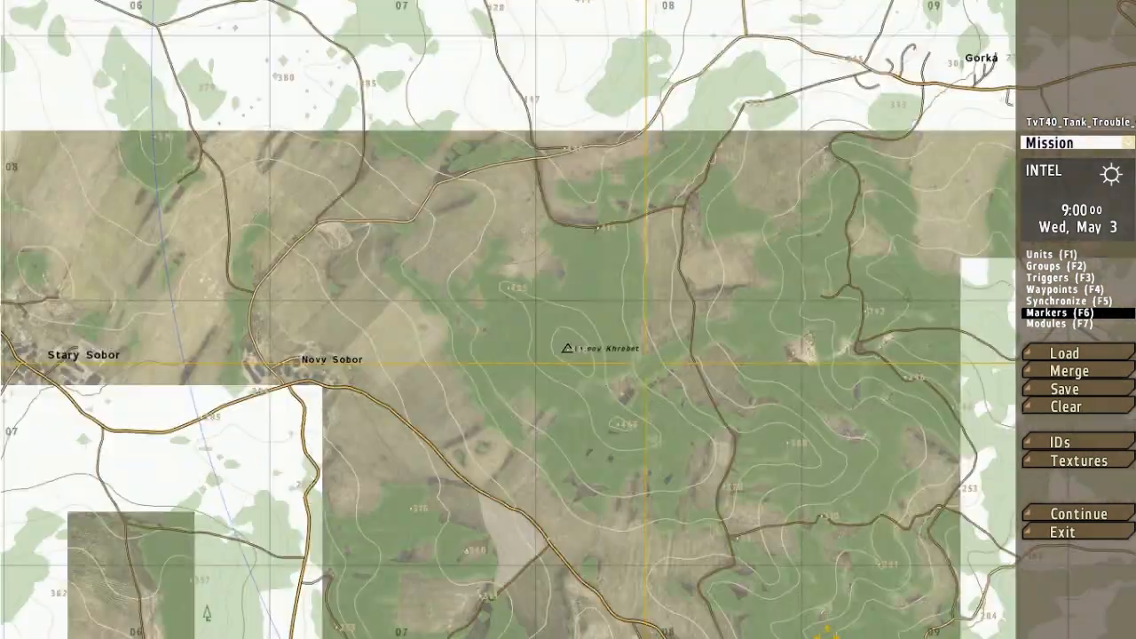
right_drag(211, 38, 497, 452)
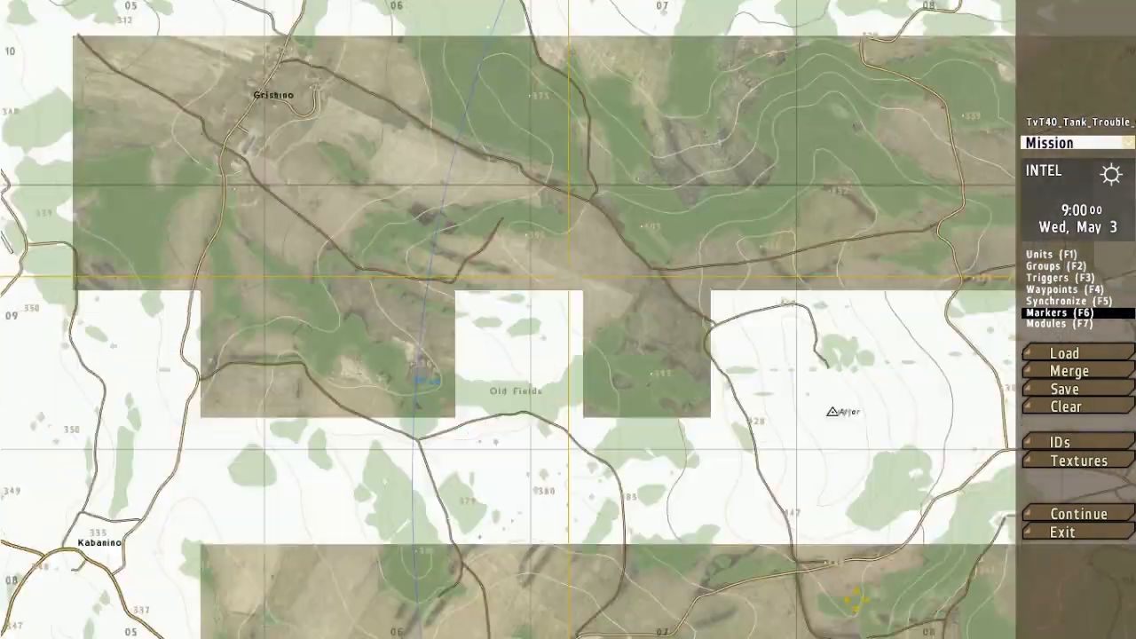
right_drag(133, 77, 462, 452)
right_drag(142, 253, 434, 108)
scroll(377, 108, up, 5)
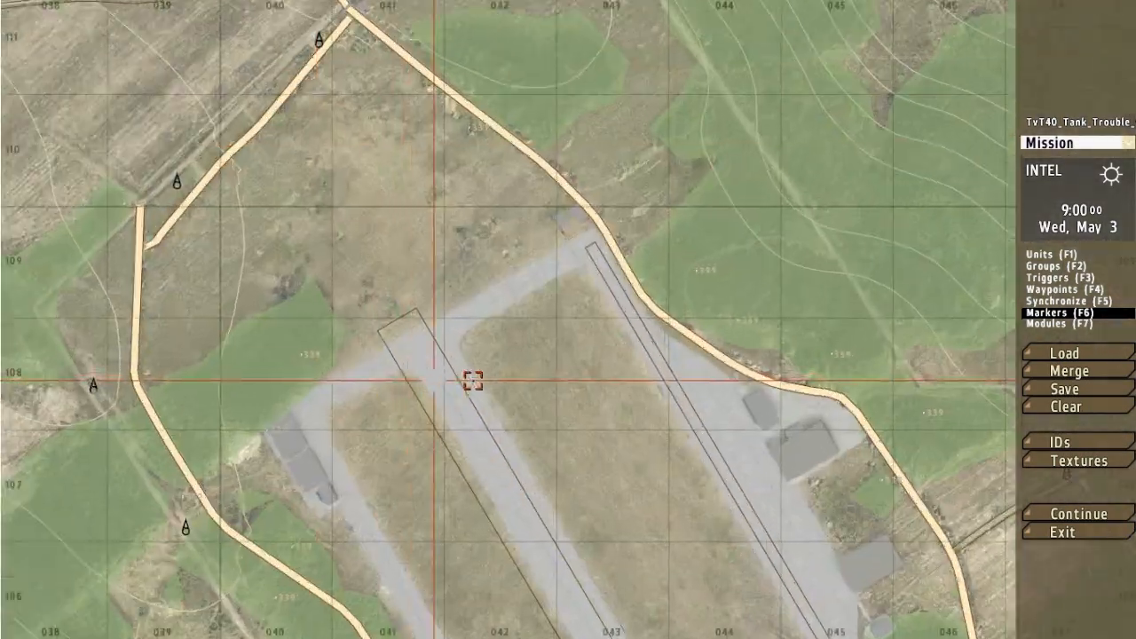
scroll(469, 381, up, 4)
- Compare the northwestern airfield with textures off and on, and inspect the textured runways and surroundings
click(1077, 462)
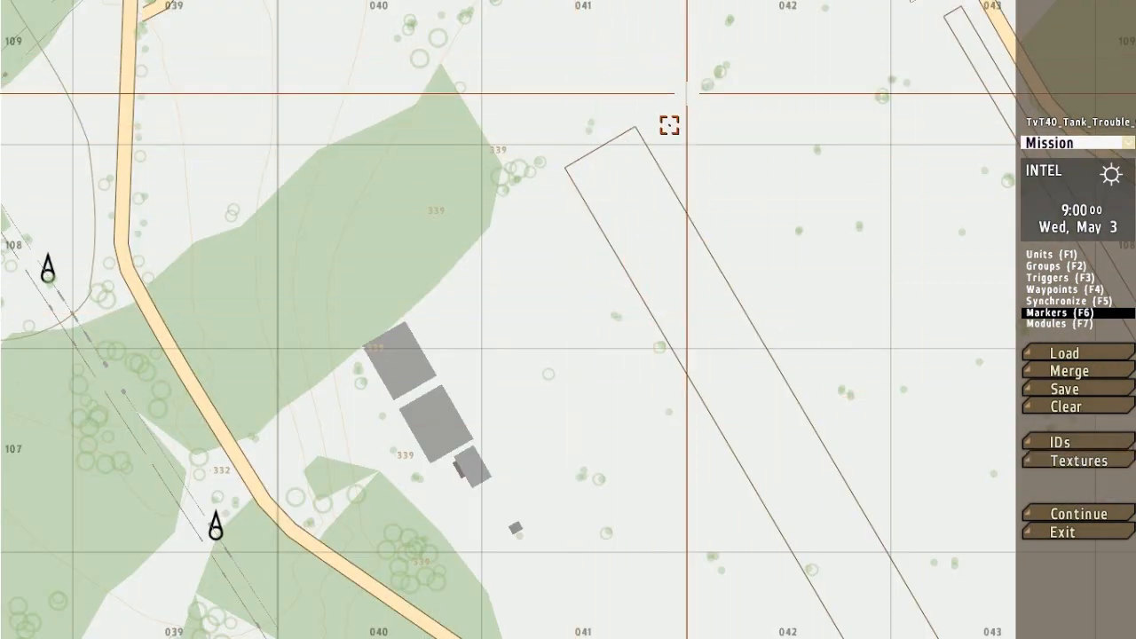
click(1070, 459)
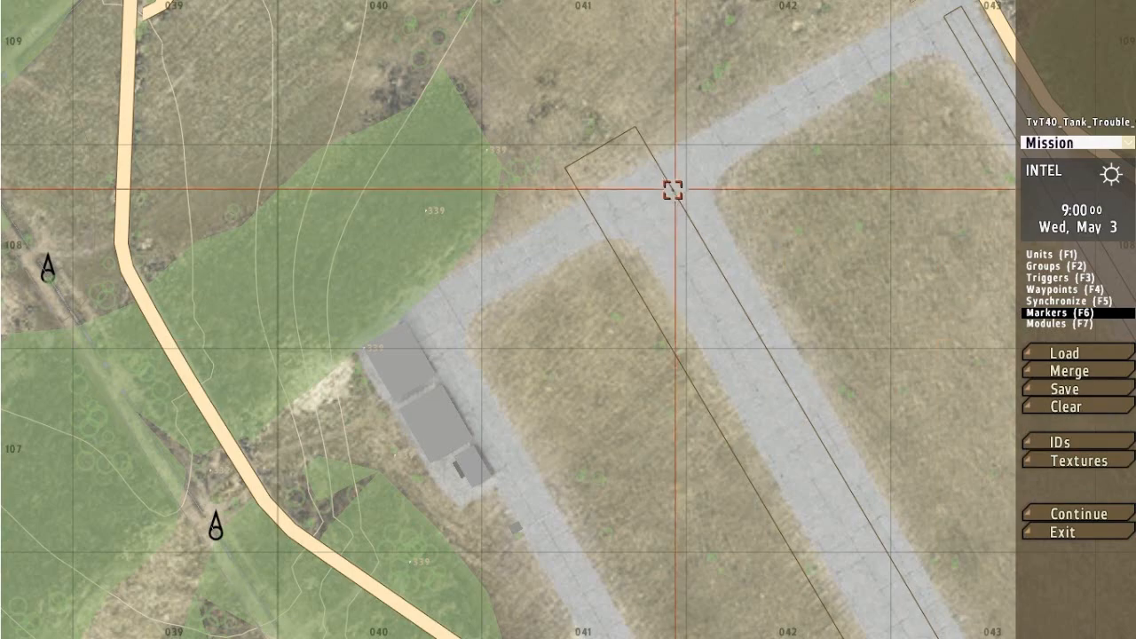
scroll(679, 219, down, 6)
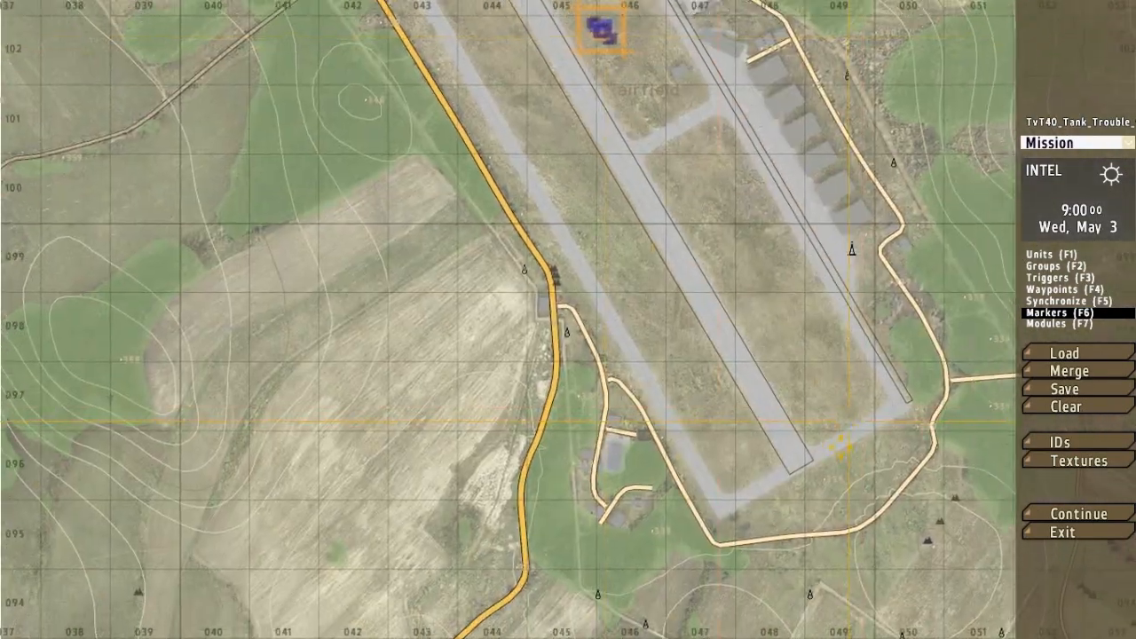
right_drag(841, 446, 825, 517)
right_drag(681, 188, 750, 450)
scroll(599, 168, down, 5)
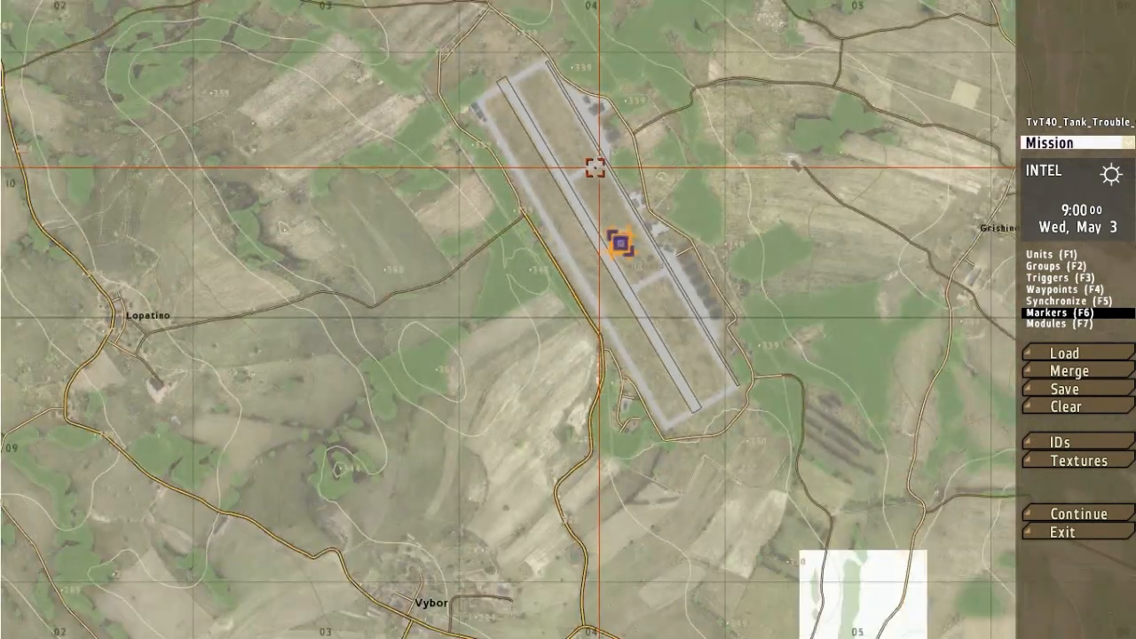
scroll(585, 155, up, 4)
scroll(533, 243, up, 5)
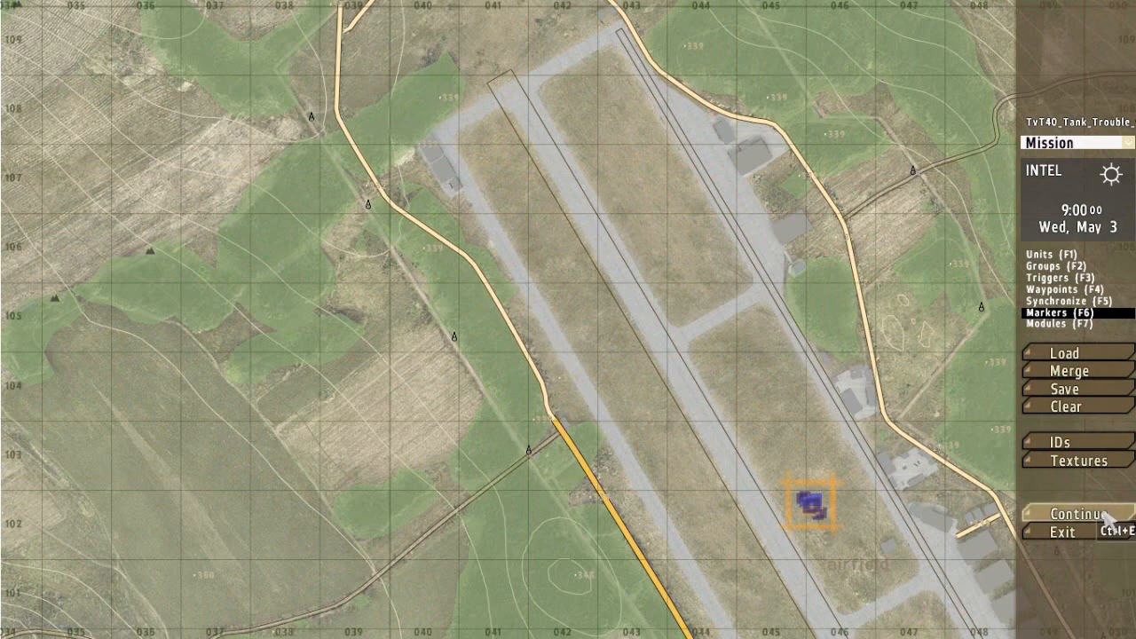
- Look over the wider map from the northwestern airfield across to the mission markers around Polana and Berezino
scroll(583, 337, down, 5)
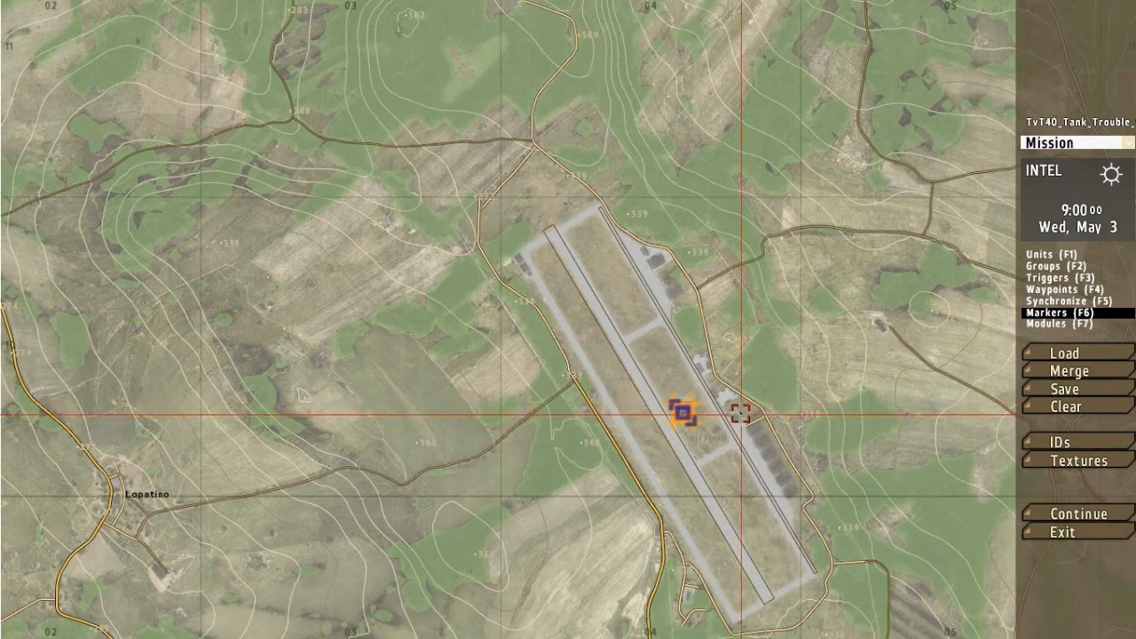
scroll(740, 406, down, 3)
scroll(653, 210, down, 3)
right_drag(812, 328, 484, 234)
scroll(496, 221, up, 5)
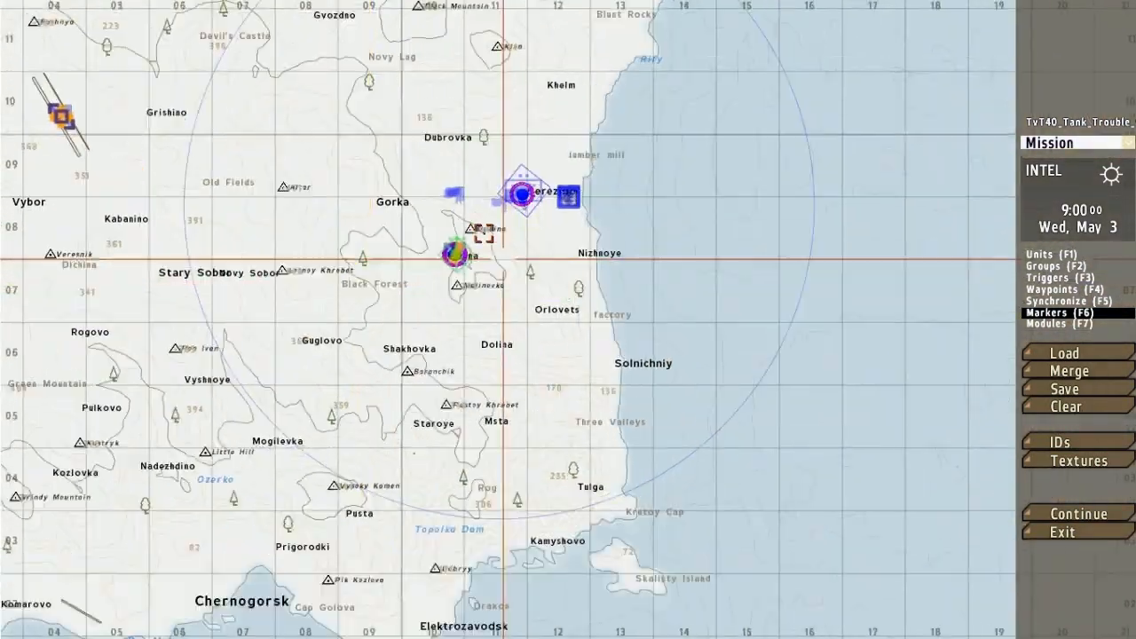
- Inspect the two playable infantry groups beside the main road in Berezino and the mission markers around the town
scroll(550, 158, up, 8)
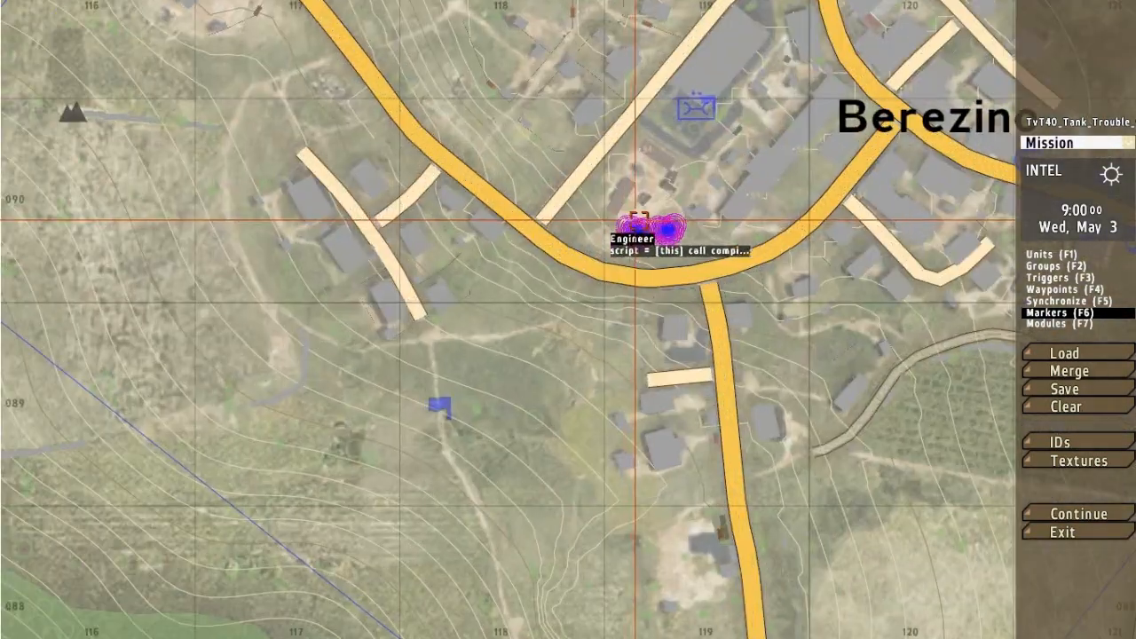
scroll(684, 238, up, 2)
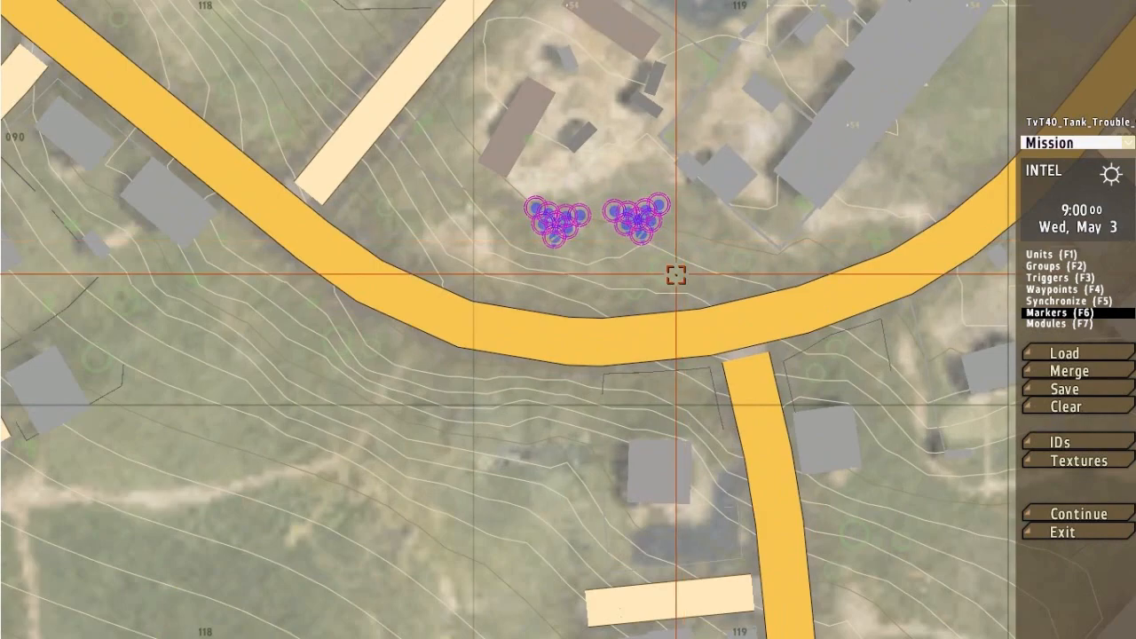
scroll(583, 245, down, 4)
scroll(583, 244, up, 5)
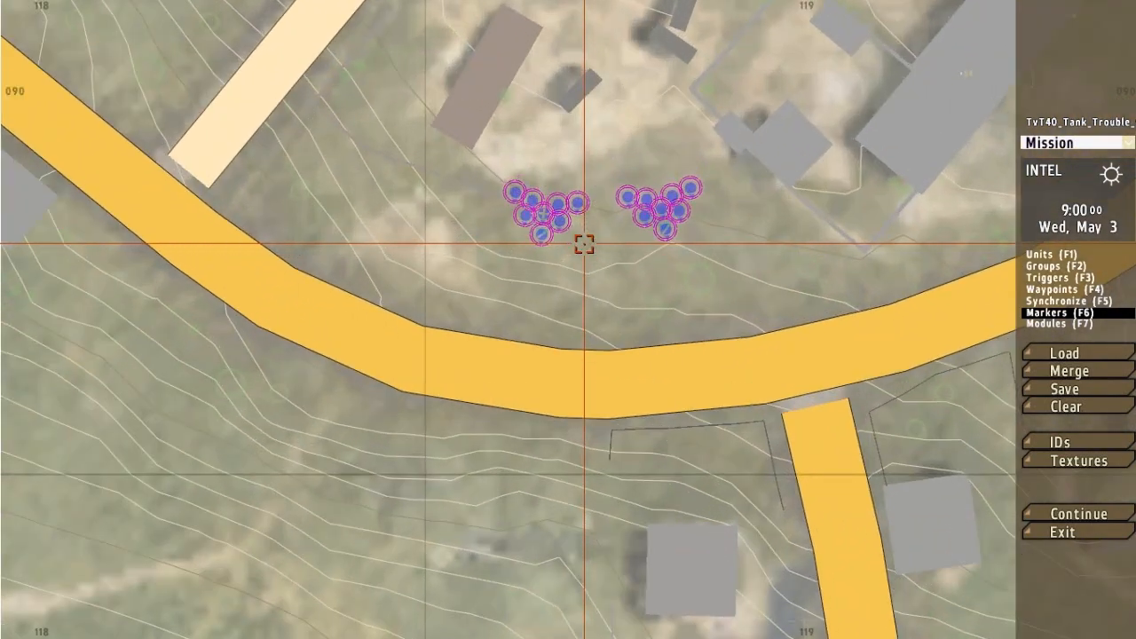
scroll(584, 245, down, 8)
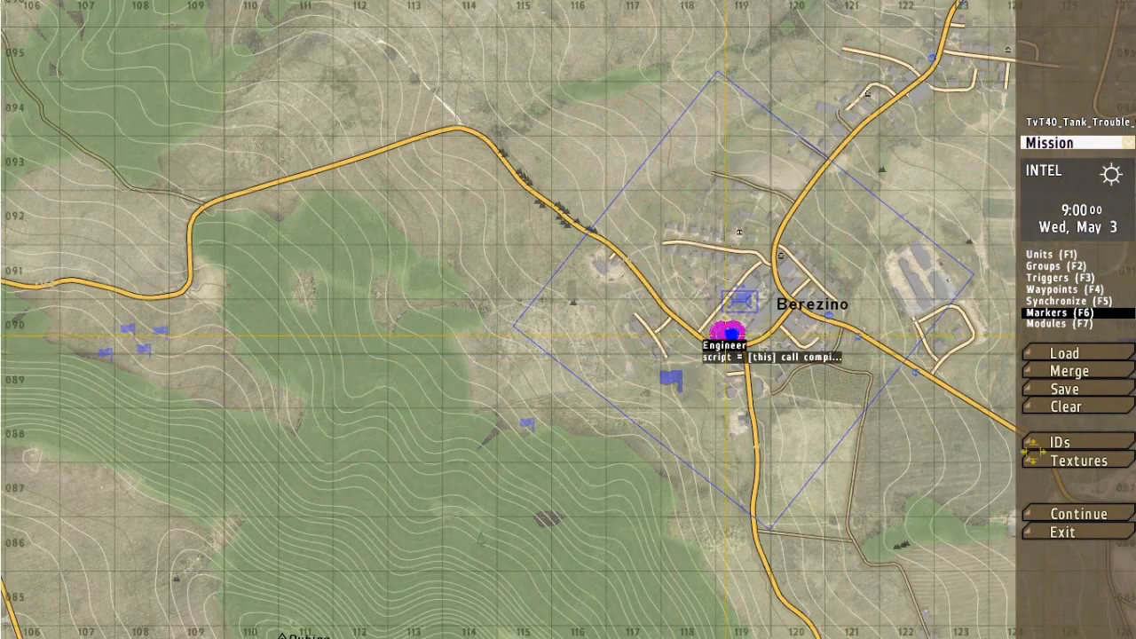
- Exit the mission editor and confirm leaving the current mission
click(1083, 535)
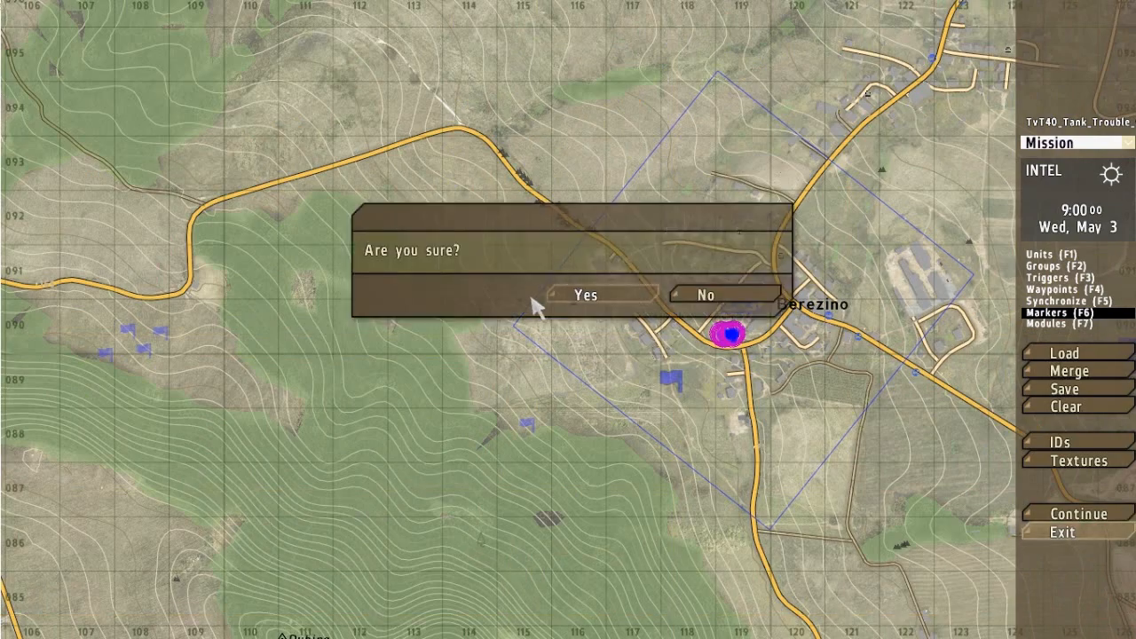
click(593, 297)
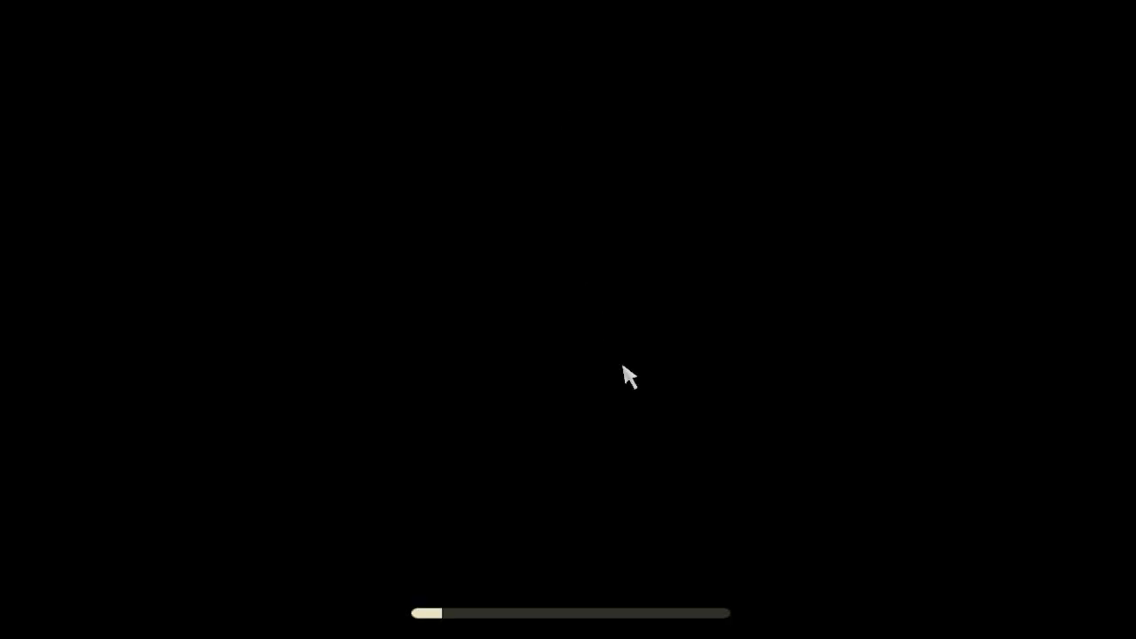